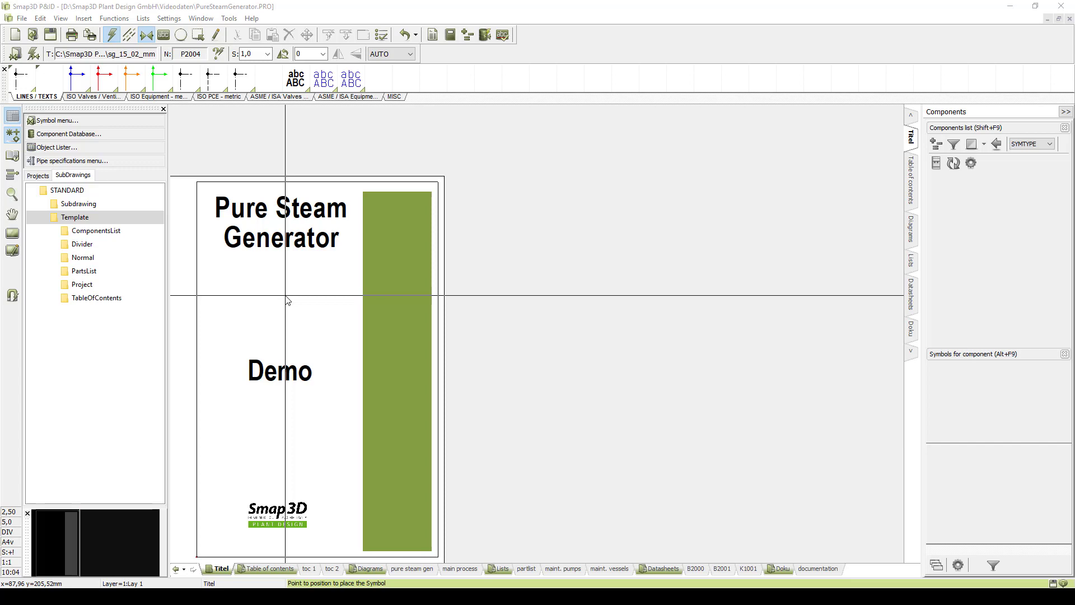
# Step: Move past the table of contents to the 'pure steam gen.' P&ID sheet
pyautogui.click(309, 569)
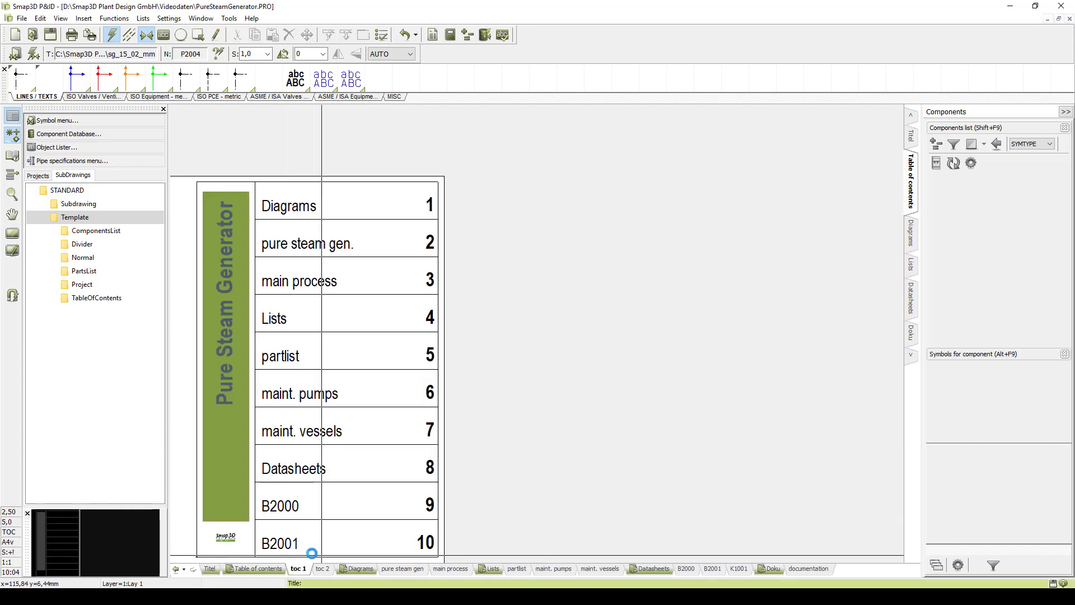
pyautogui.click(299, 244)
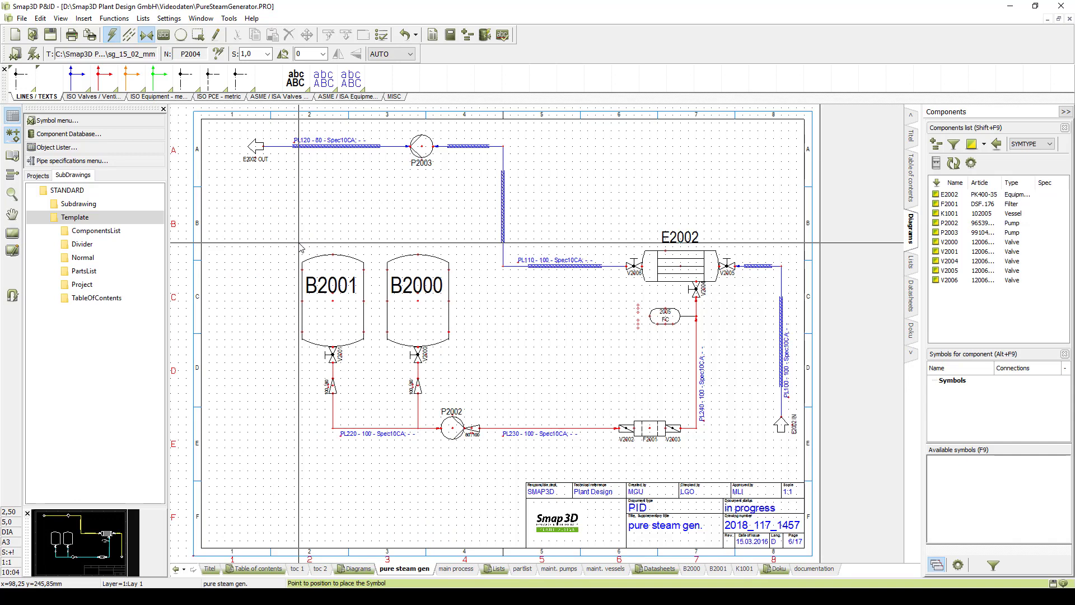
# Step: Search the component database by MANUFACTURER for Grundfos and pick the first Grundfos pump
pyautogui.click(128, 137)
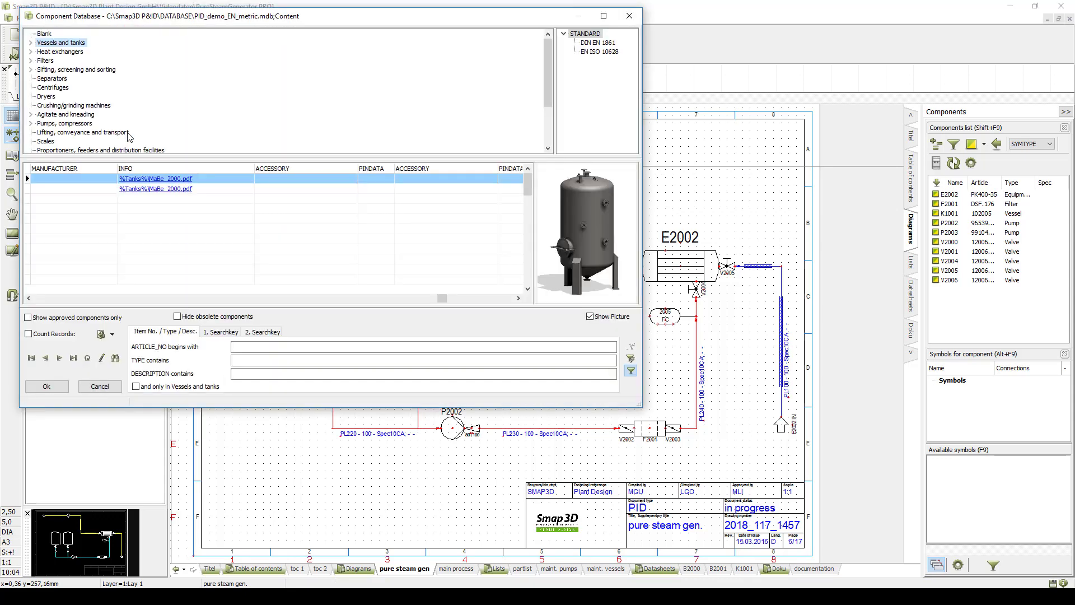
pyautogui.click(224, 332)
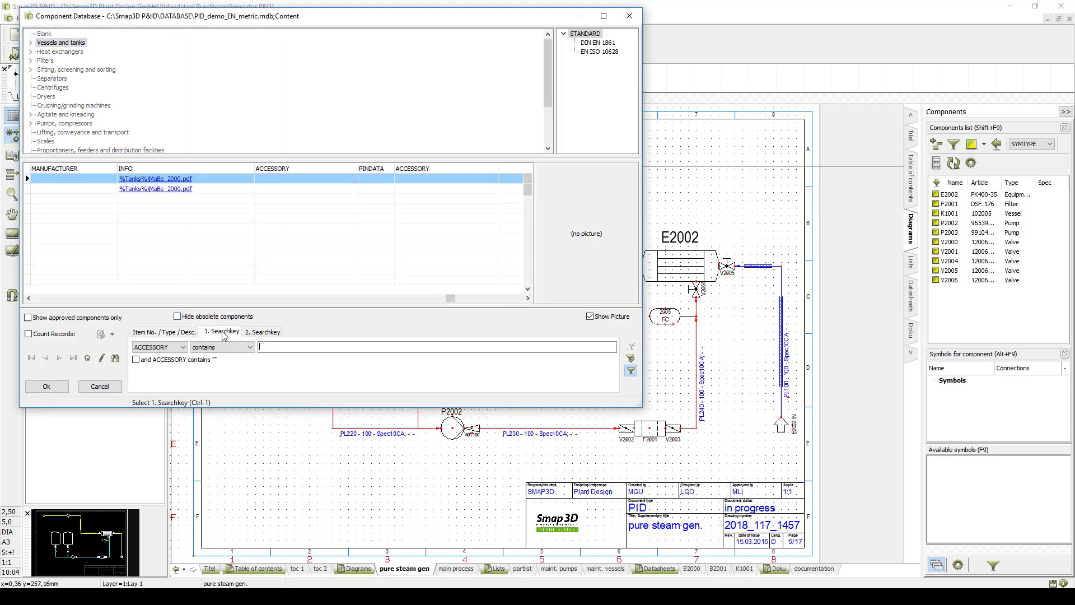
pyautogui.click(183, 347)
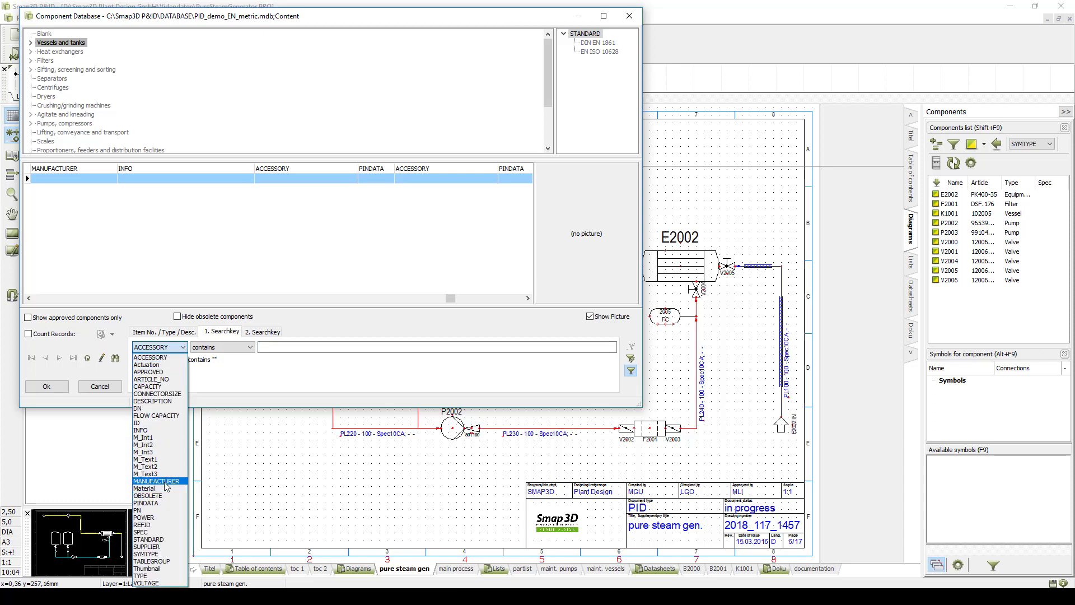
pyautogui.click(156, 481)
pyautogui.write('g')
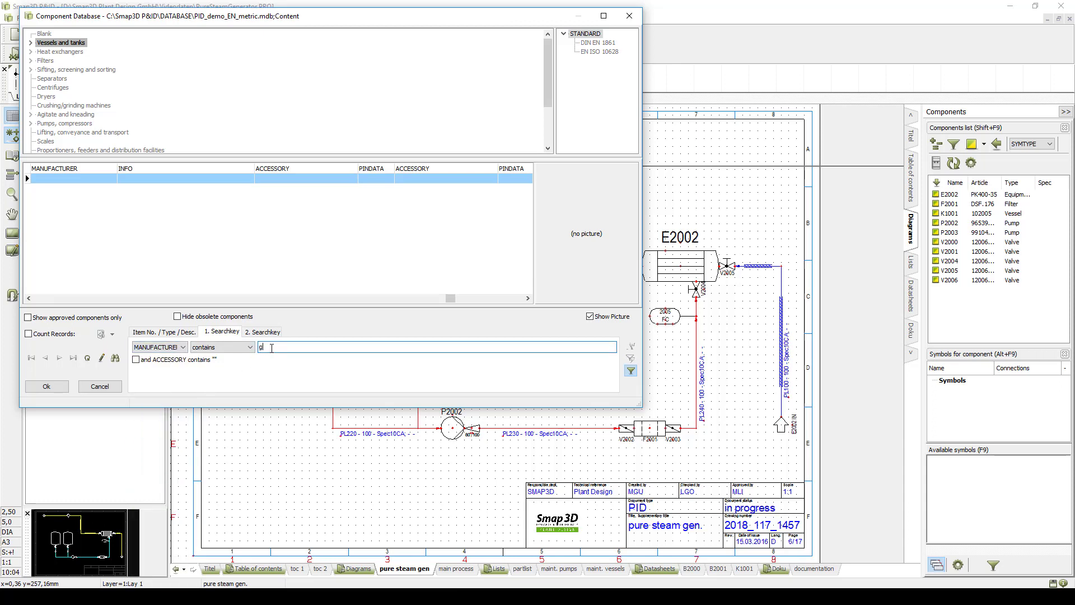
pyautogui.write('s')
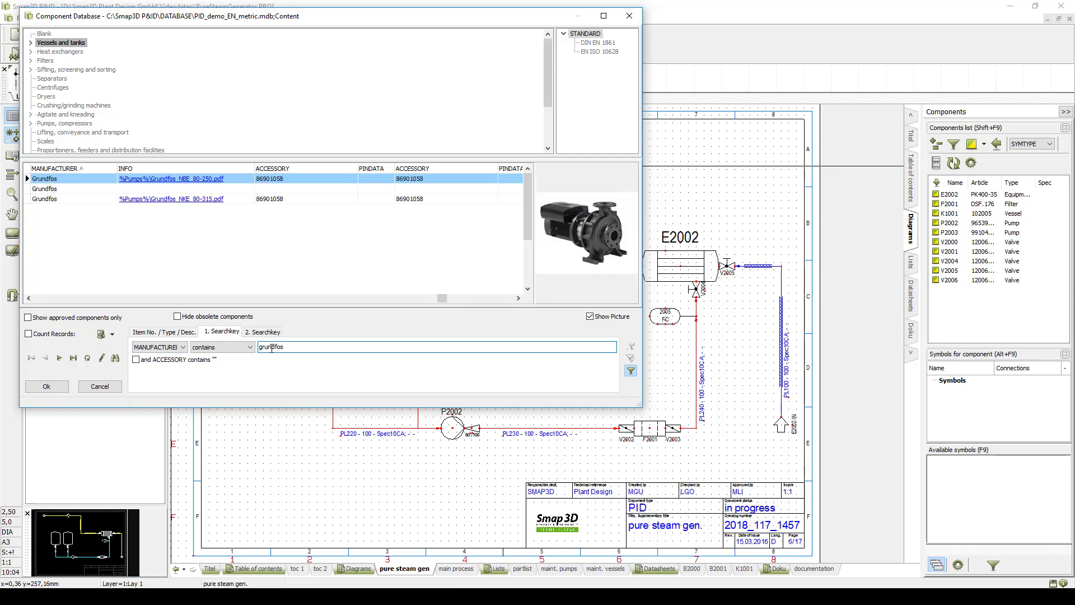
pyautogui.doubleClick(315, 179)
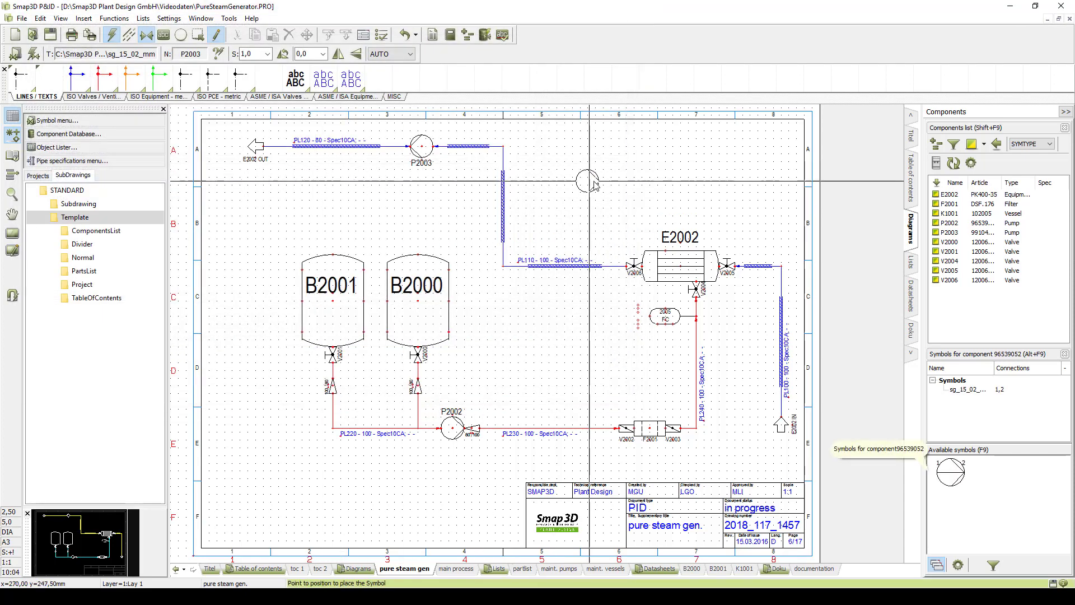
# Step: Place the pump symbol rotated 180° and give it the next free number, P2004
pyautogui.press('space')
pyautogui.press('space')
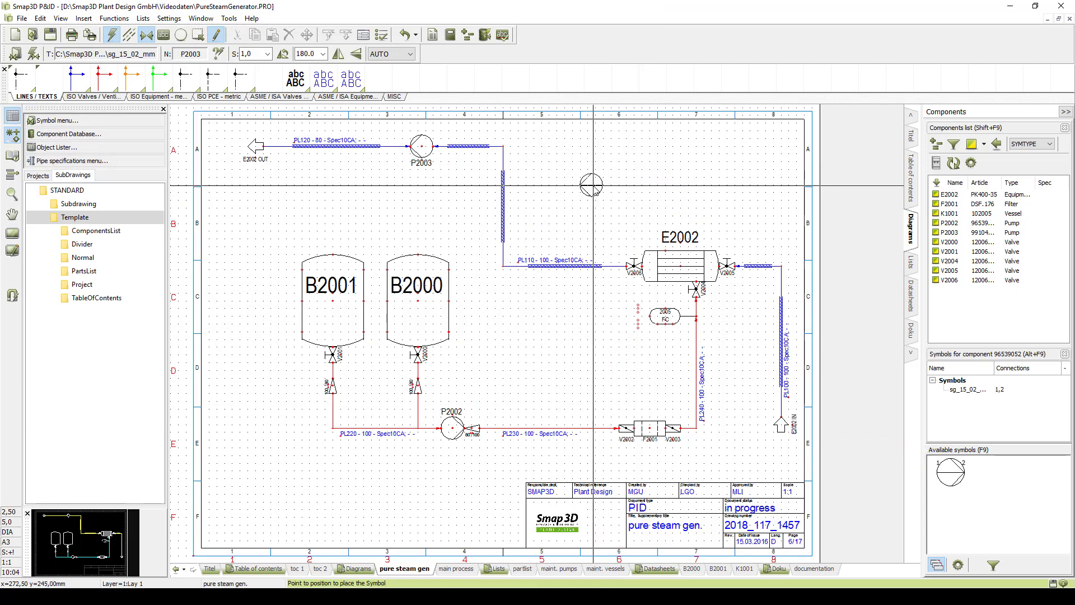
pyautogui.click(593, 186)
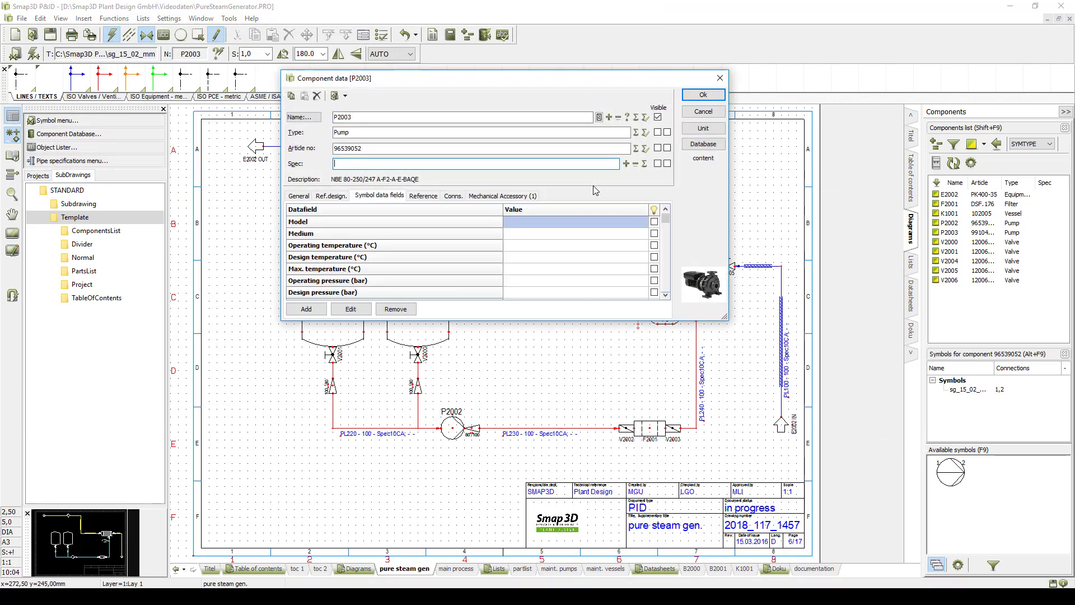
pyautogui.click(628, 117)
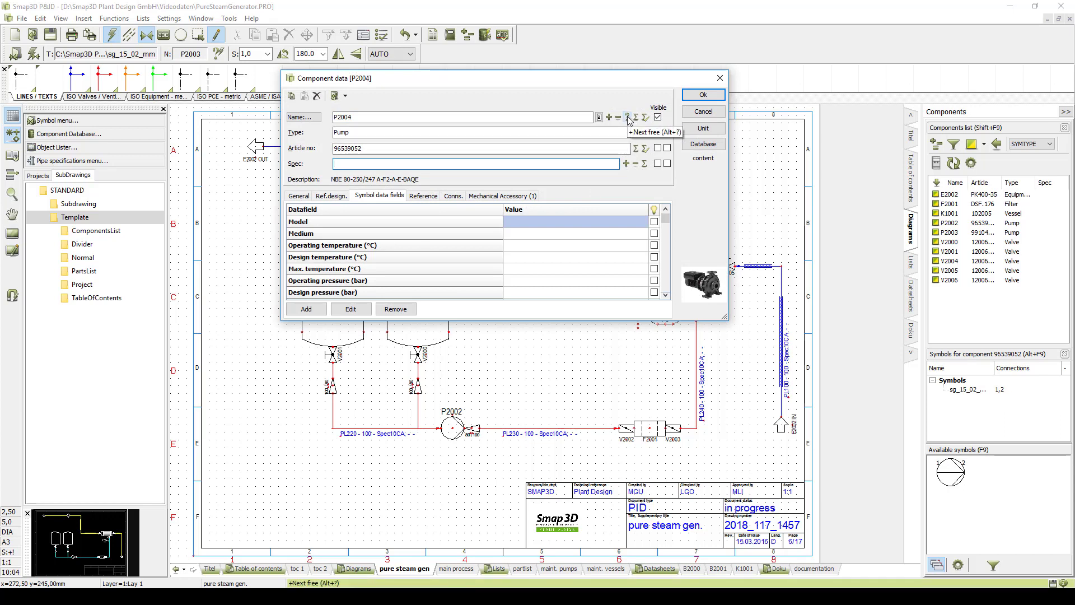
# Step: Set P2004's medium to water and operating temperature to 60 °C, then drop it above the heat exchanger
pyautogui.click(463, 197)
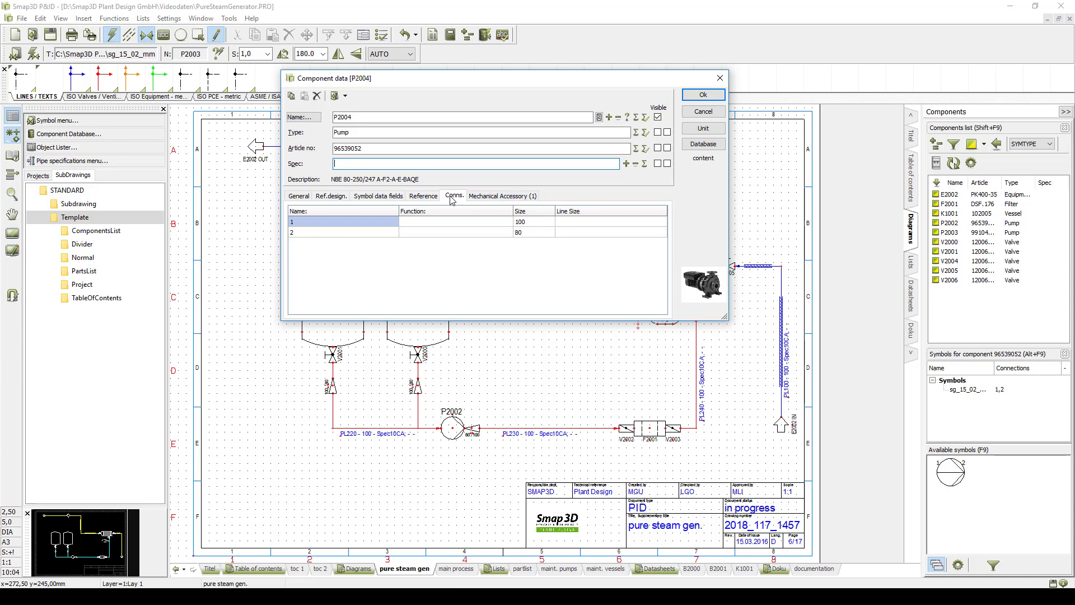
pyautogui.click(388, 197)
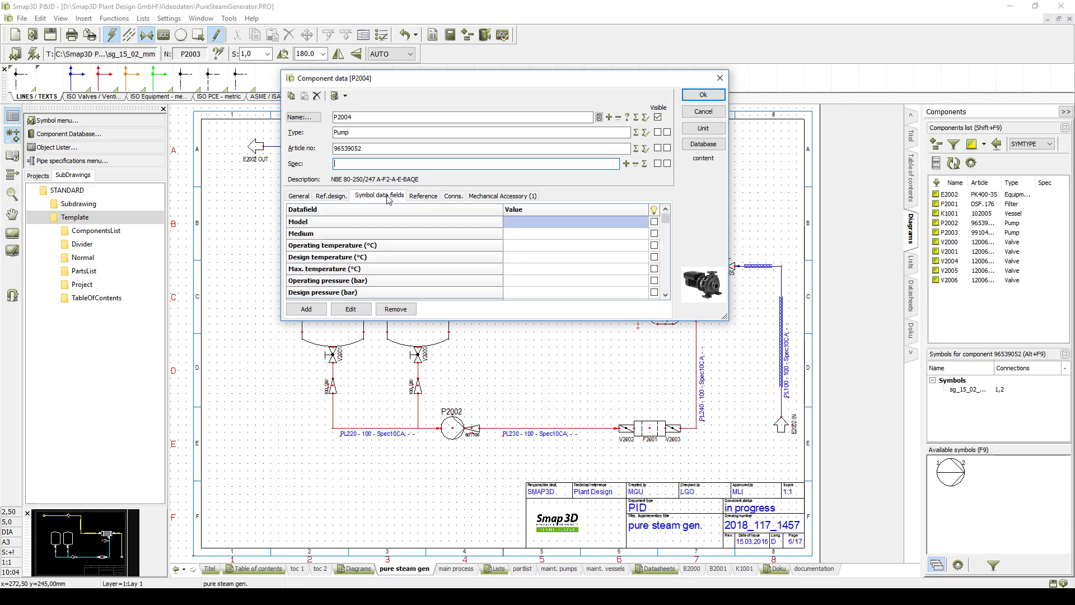
pyautogui.click(529, 233)
pyautogui.write('water')
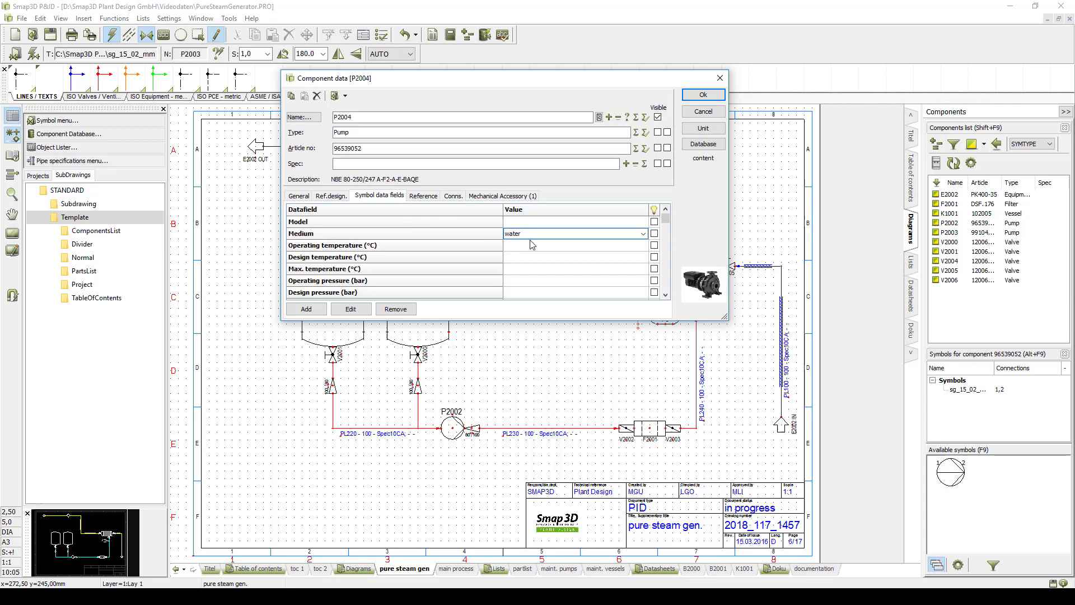
pyautogui.click(532, 245)
pyautogui.write('60')
pyautogui.click(704, 94)
pyautogui.click(567, 186)
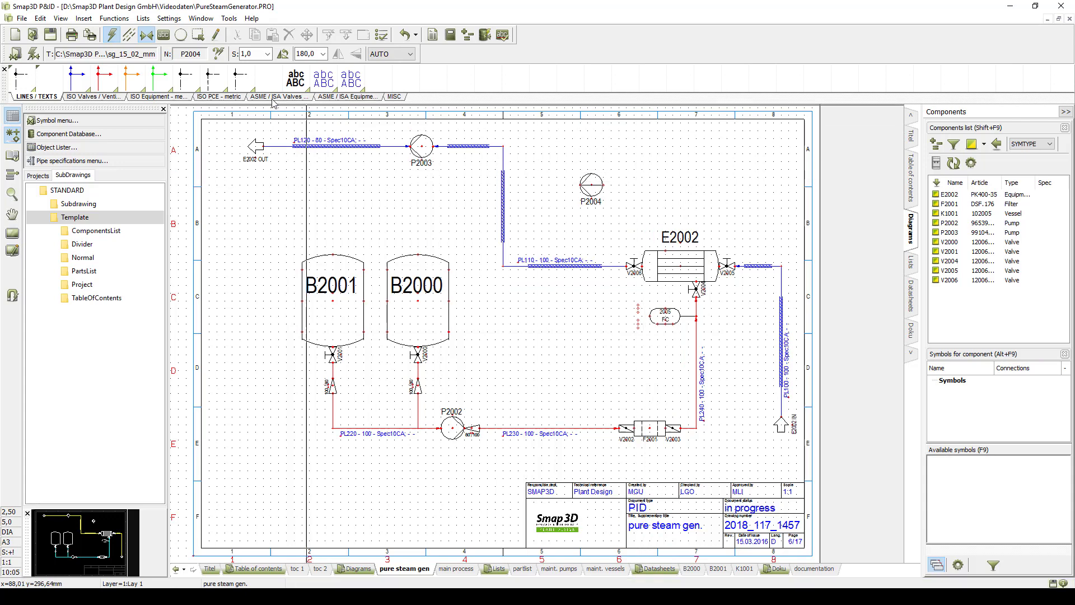
# Step: Draw a red process line from pump P2004's outlet, around a corner, to the top of tank B2000
pyautogui.click(110, 76)
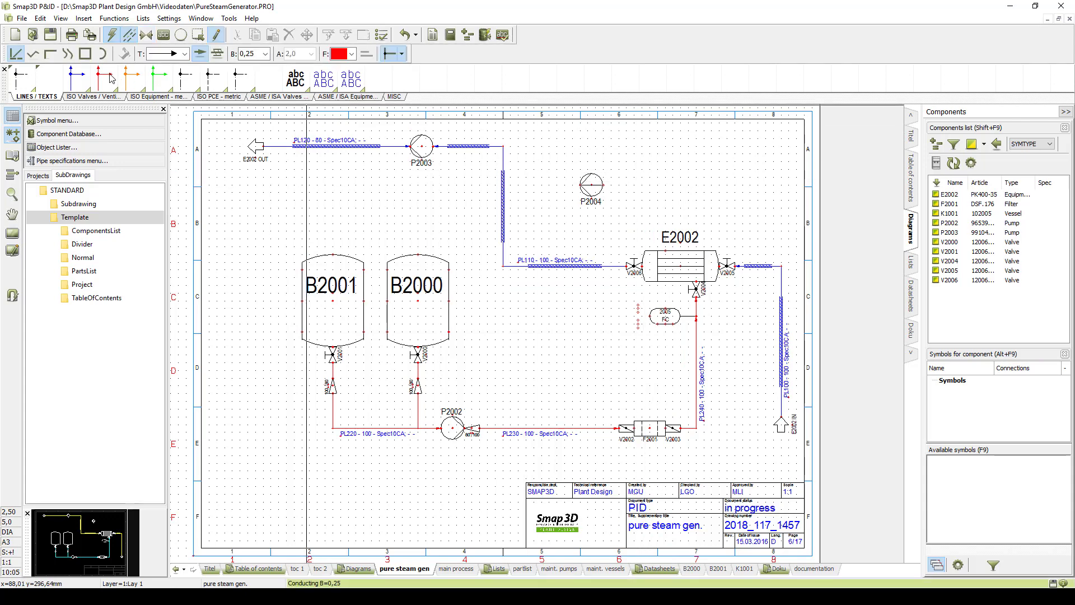
pyautogui.click(583, 184)
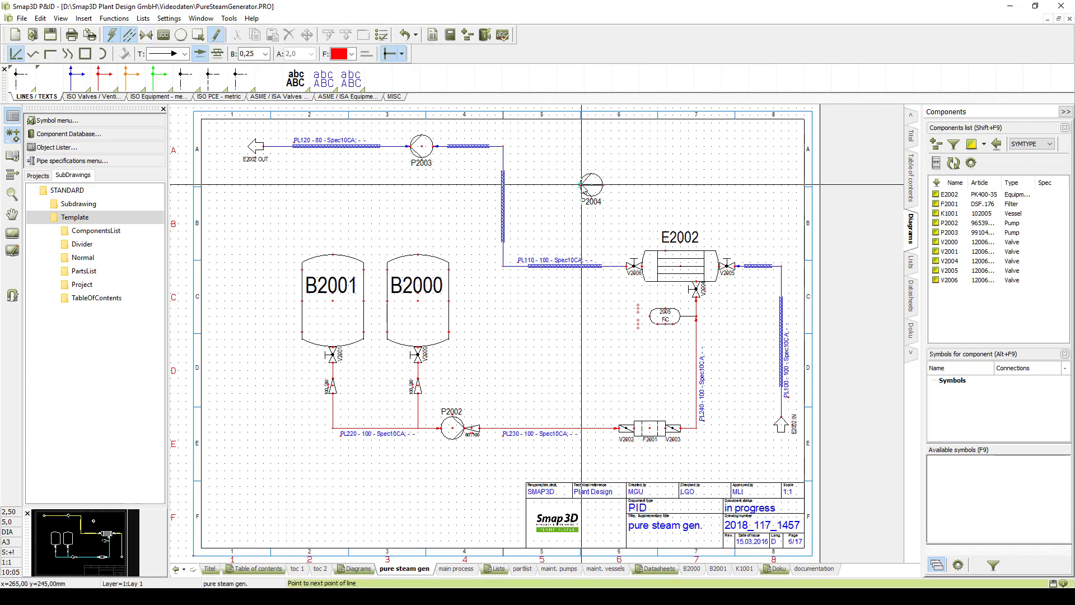
pyautogui.click(419, 185)
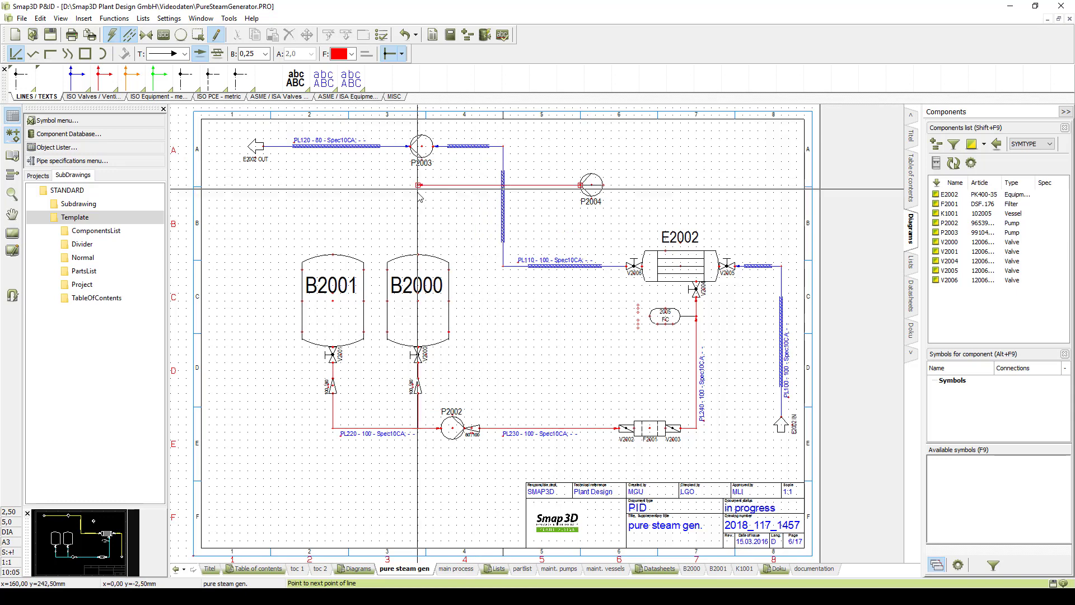
pyautogui.click(420, 258)
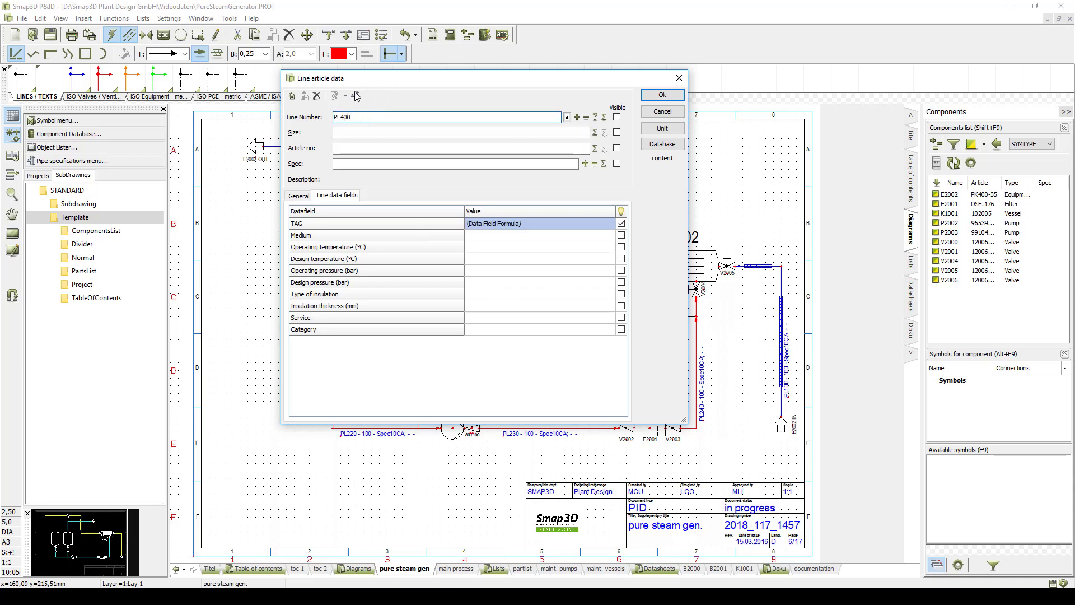
# Step: Give line PL400 Spec10CA at DN 80, medium water and operating temperature 60 °C
pyautogui.click(356, 97)
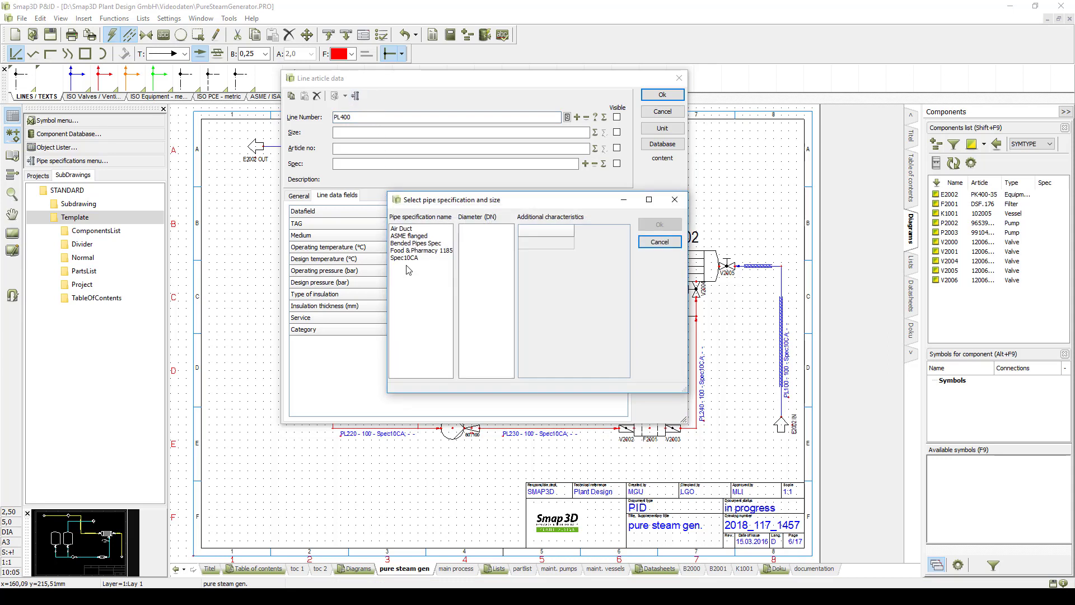
pyautogui.click(407, 260)
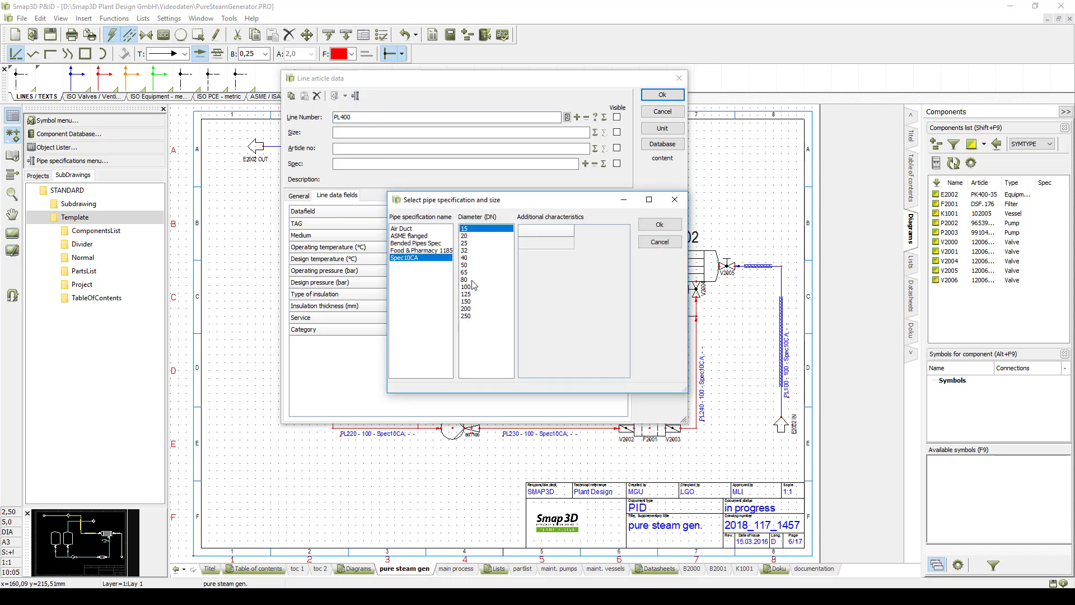
pyautogui.click(471, 279)
pyautogui.click(659, 224)
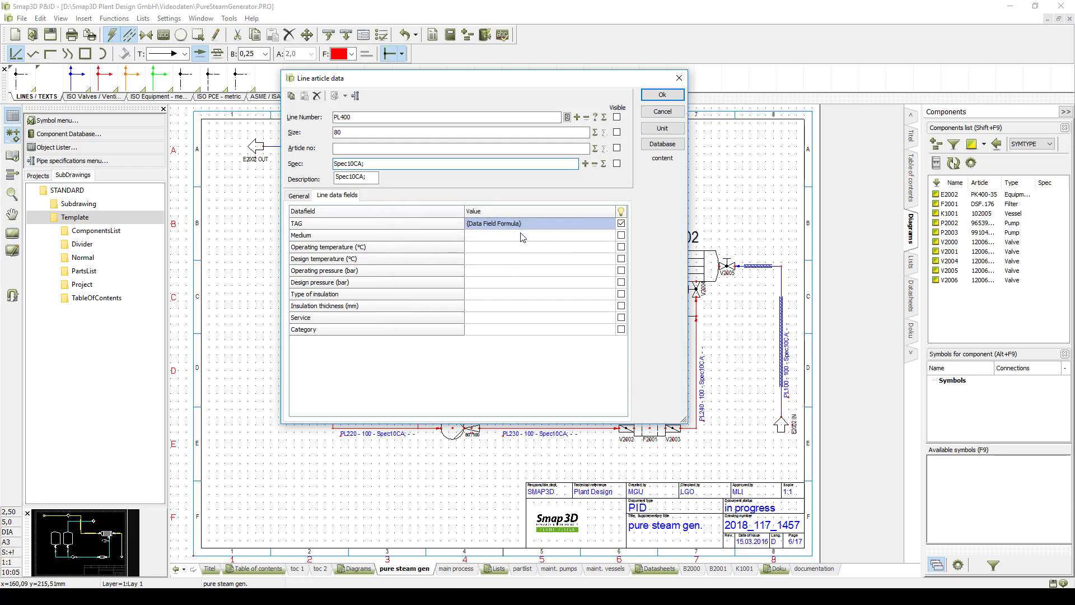
pyautogui.click(521, 235)
pyautogui.write('water')
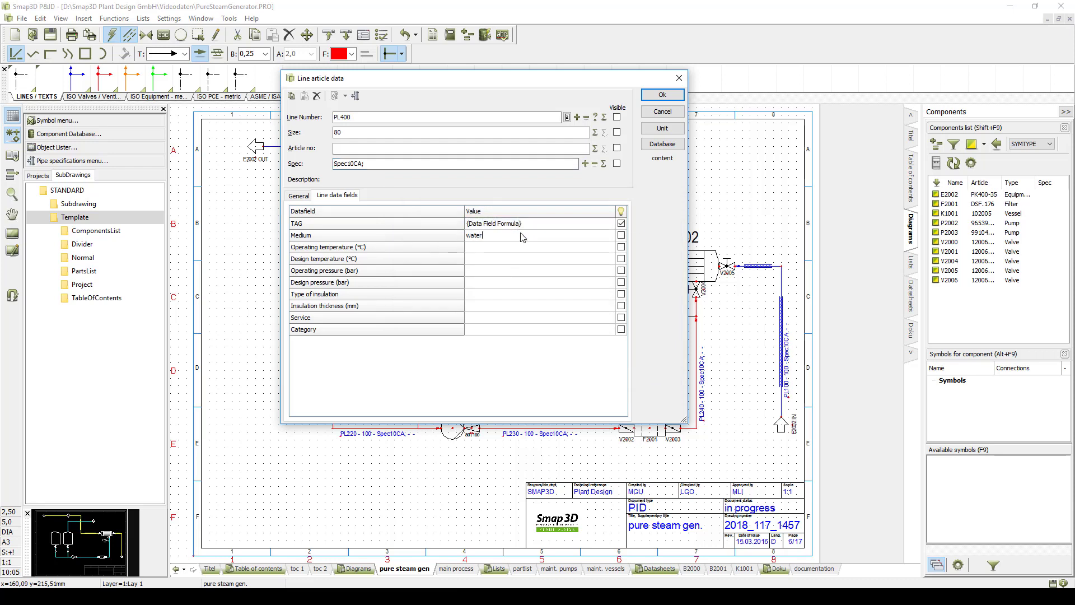
pyautogui.click(513, 249)
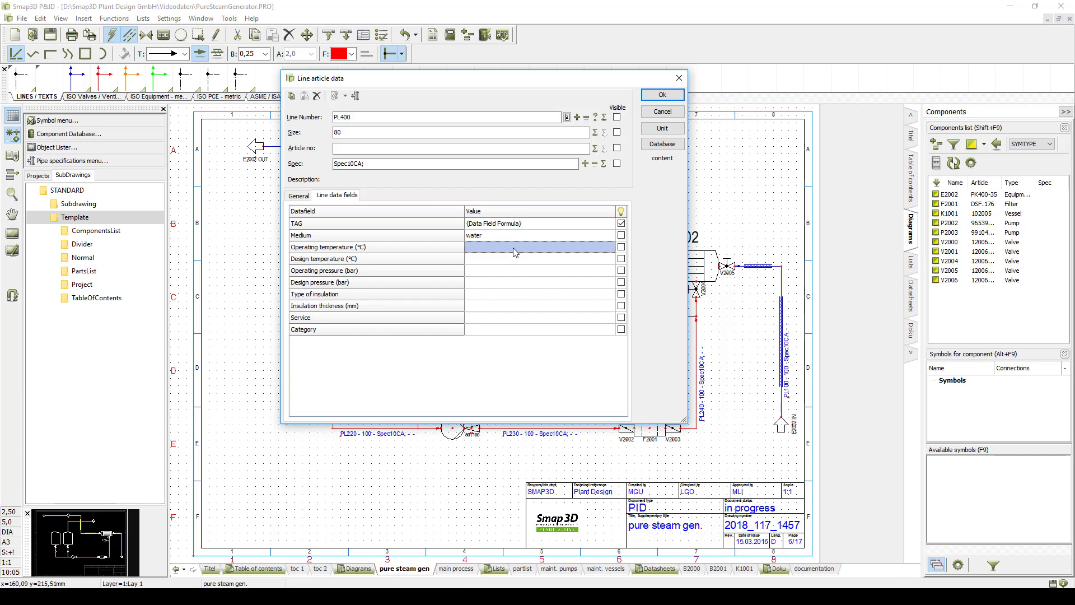
pyautogui.write('60')
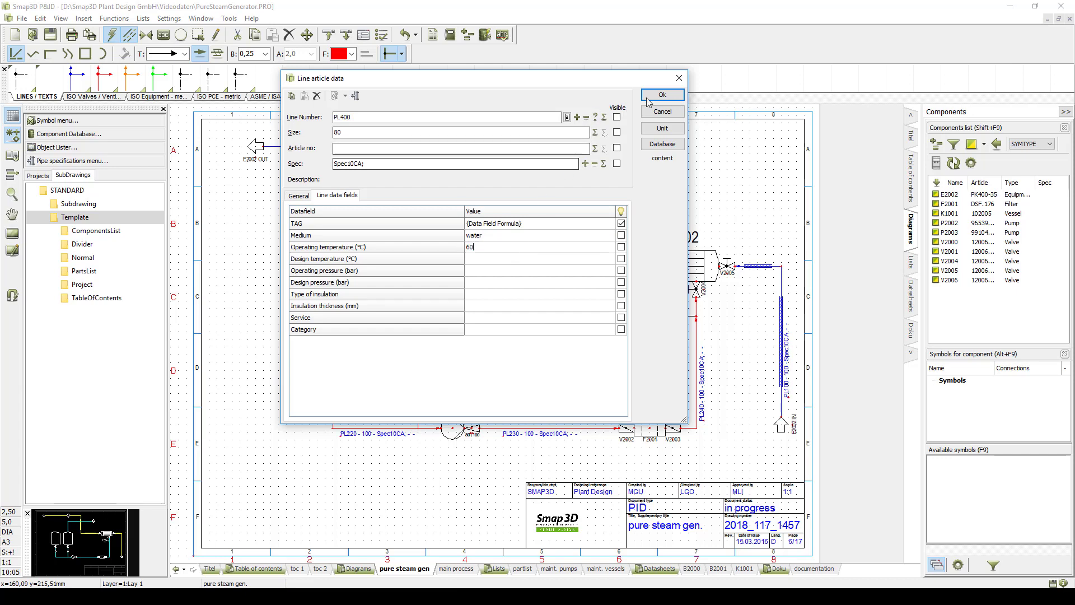
pyautogui.click(650, 96)
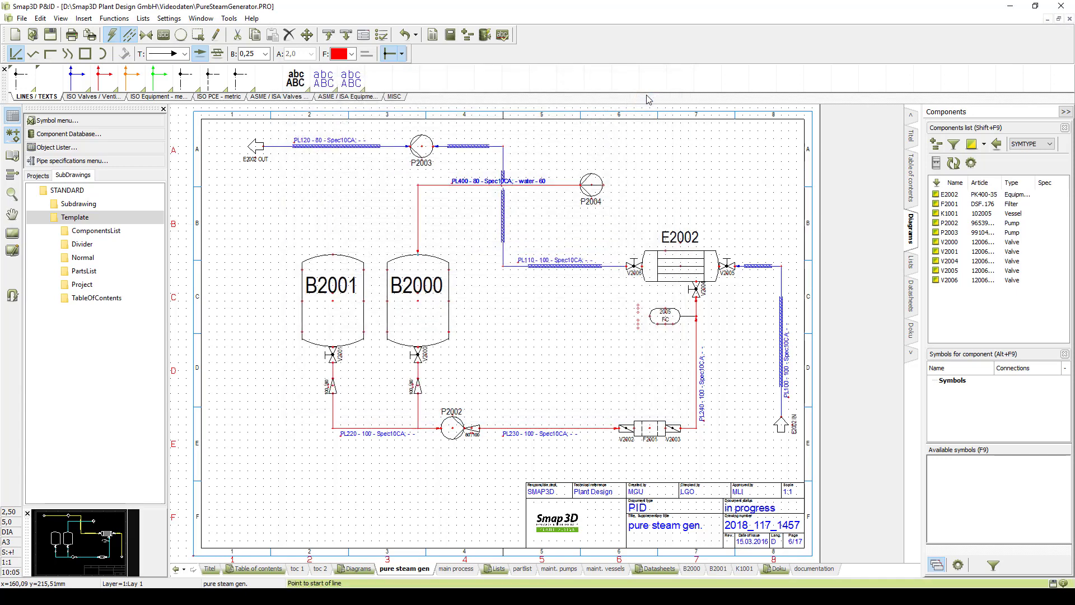
# Step: Move the PL400 label near pump P2004 and add a text leader pointing to the pipe
pyautogui.click(465, 182)
pyautogui.click(465, 181)
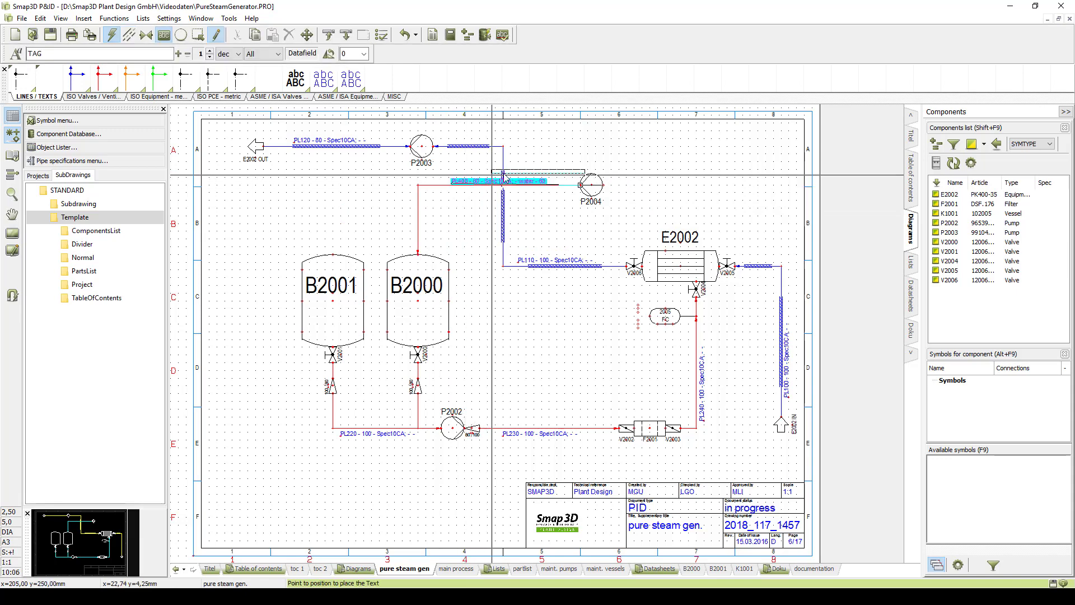
pyautogui.click(565, 159)
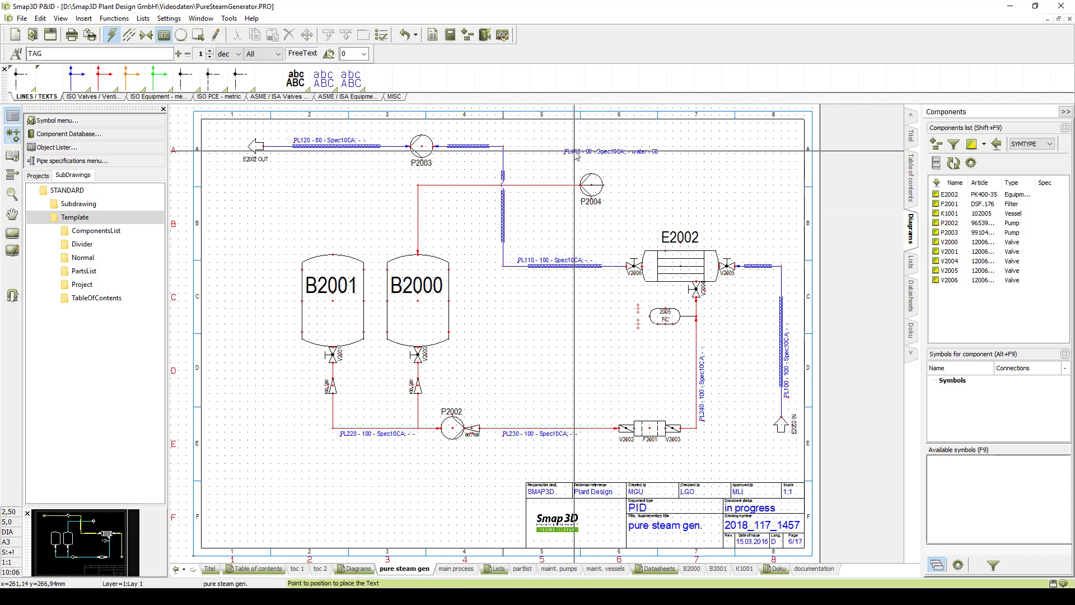
pyautogui.rightClick(575, 155)
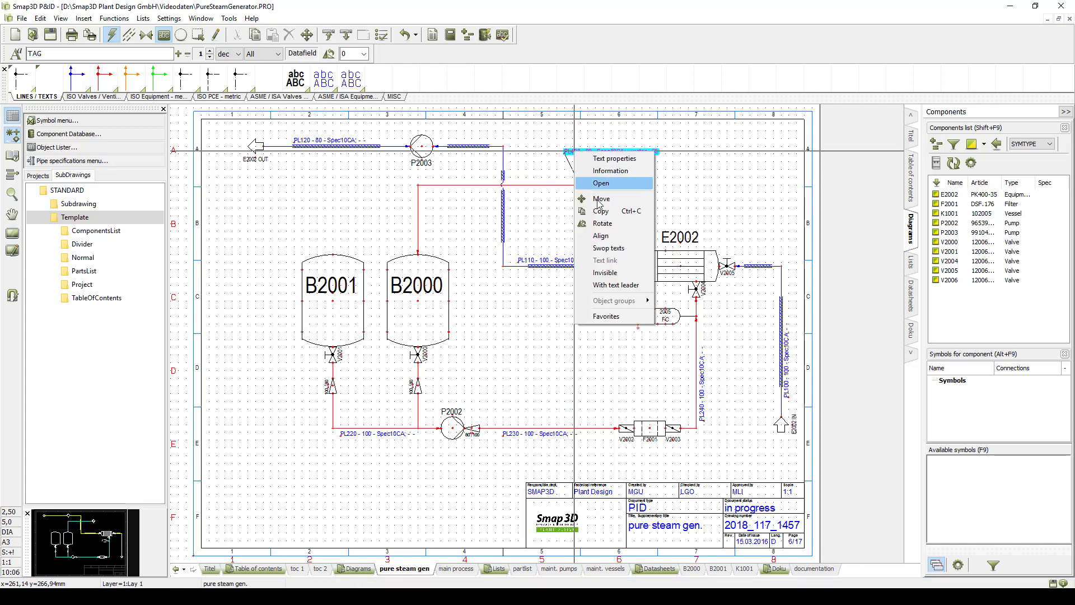
pyautogui.click(601, 286)
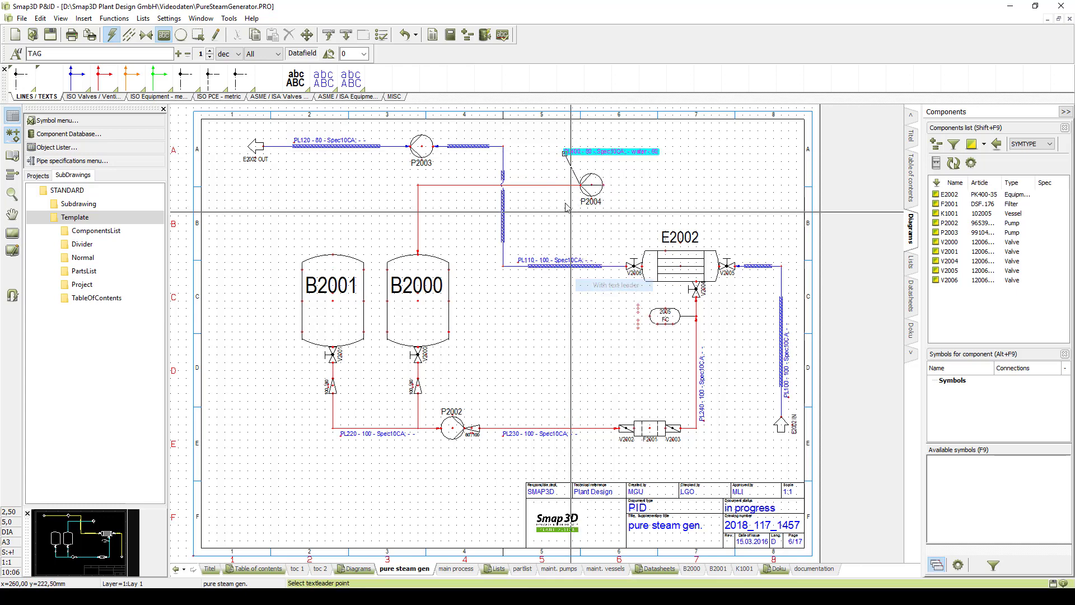
pyautogui.click(531, 184)
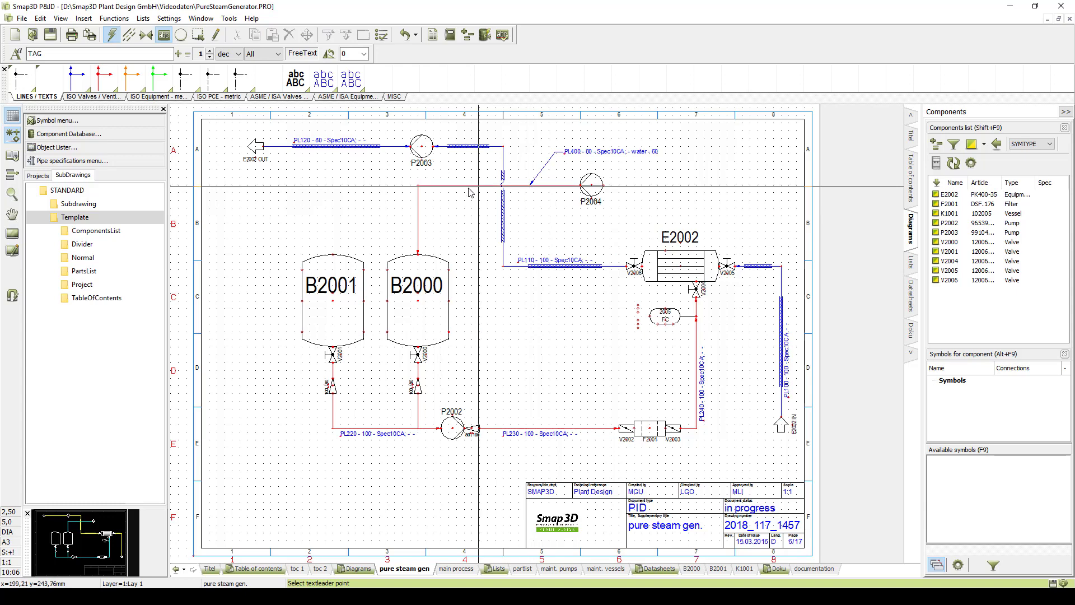
# Step: Place auto-named valve V2007 from the pipe specification on the vertical pipe above B2000
pyautogui.click(418, 197)
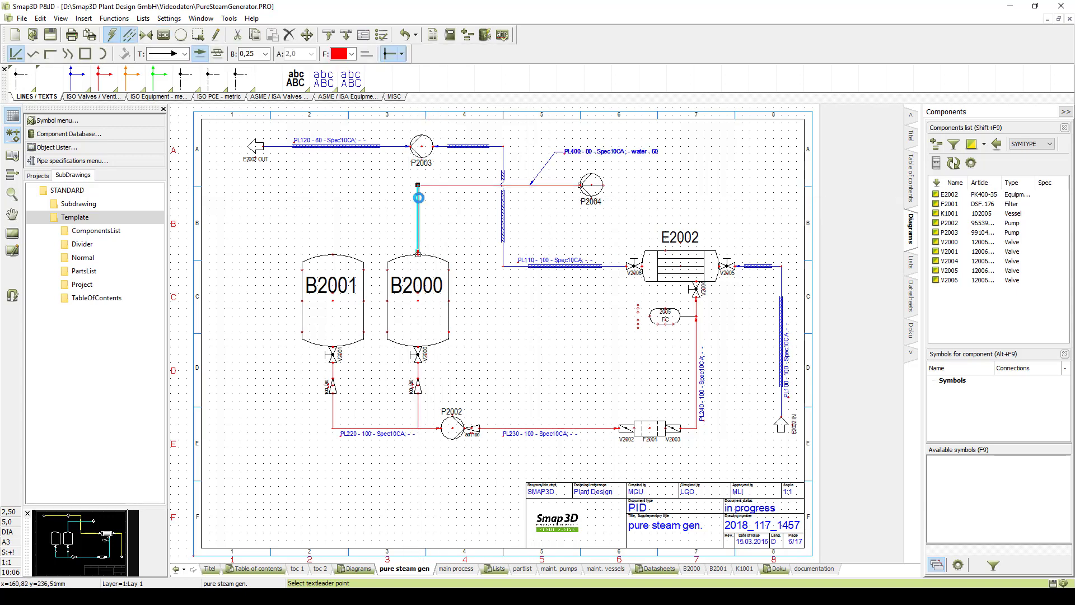
pyautogui.rightClick(418, 198)
pyautogui.click(470, 444)
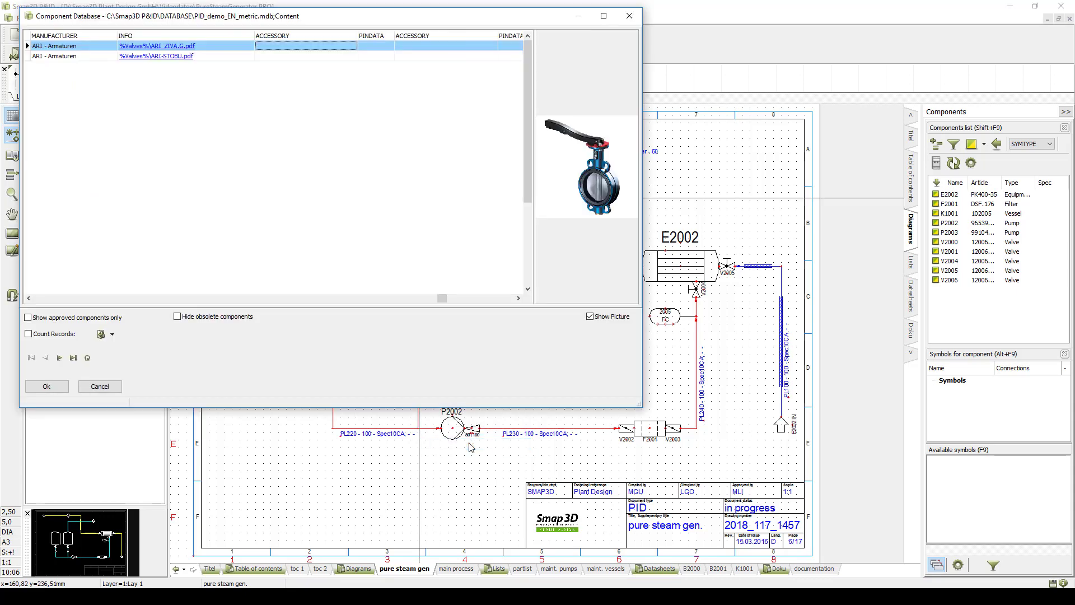
pyautogui.doubleClick(270, 58)
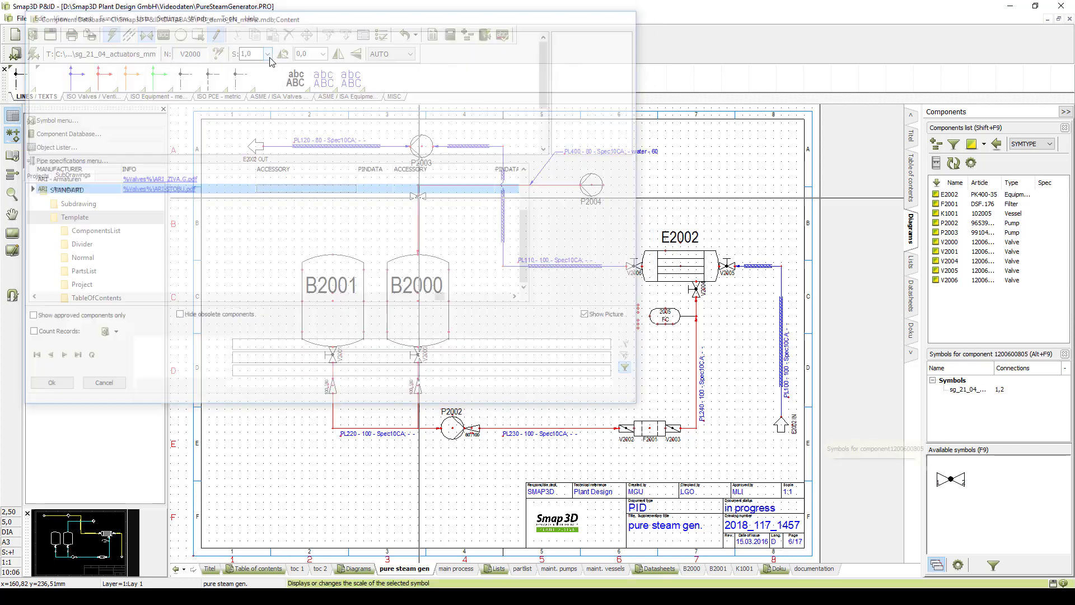
pyautogui.click(219, 54)
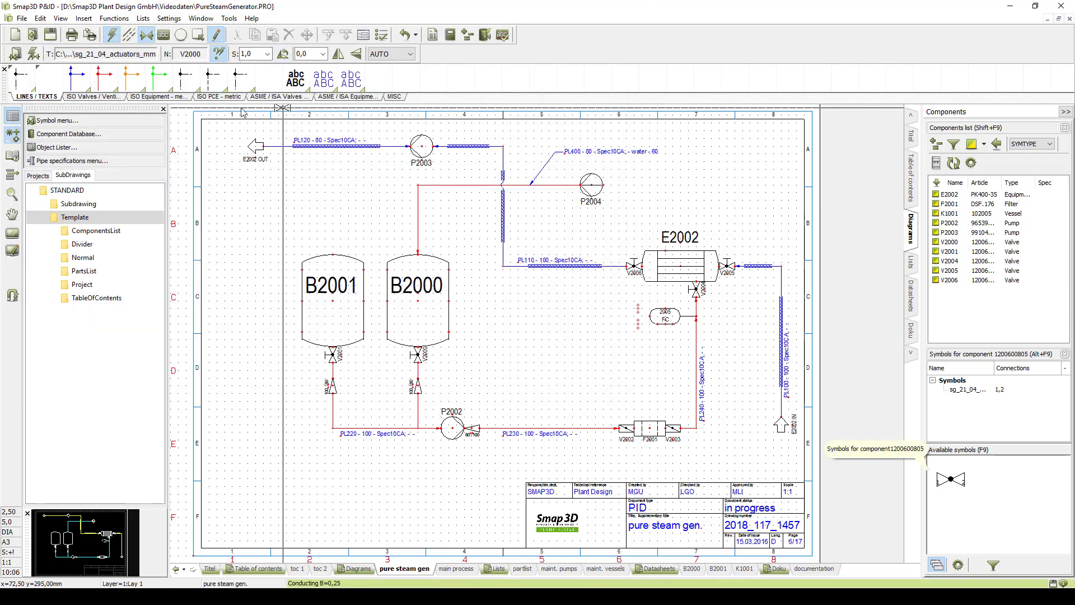
pyautogui.click(417, 209)
pyautogui.press('Escape')
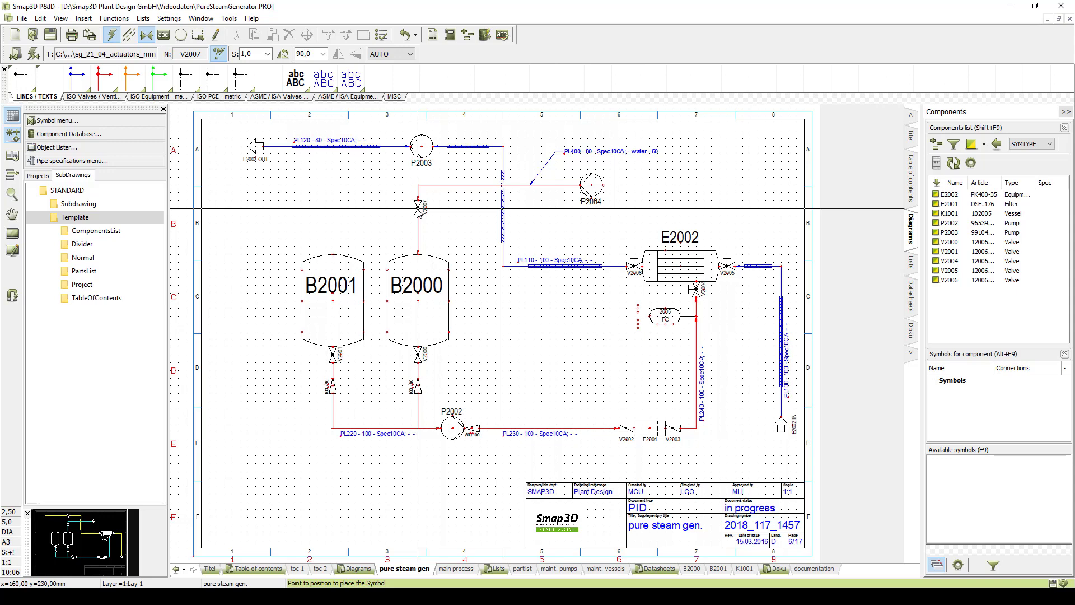
# Step: Switch valve V2007 to the actuated State 2 symbol
pyautogui.doubleClick(417, 209)
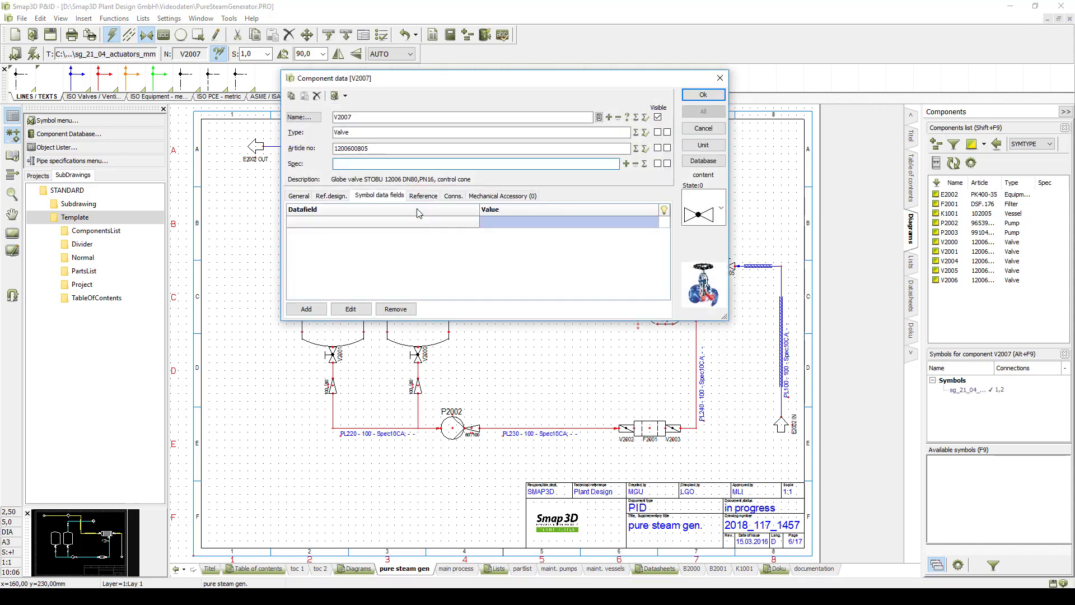
pyautogui.click(720, 207)
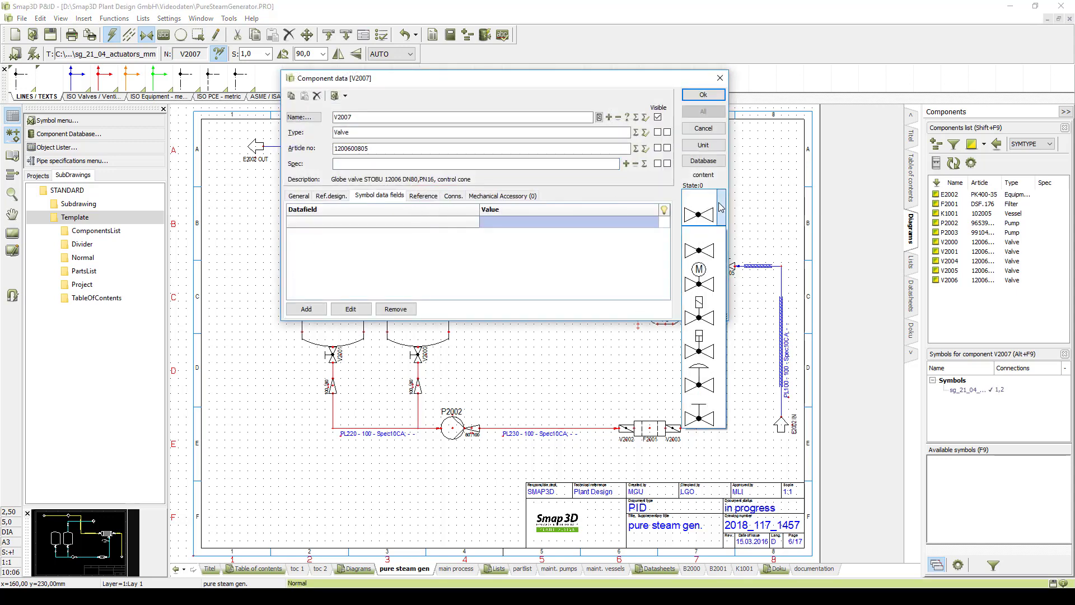
pyautogui.click(697, 315)
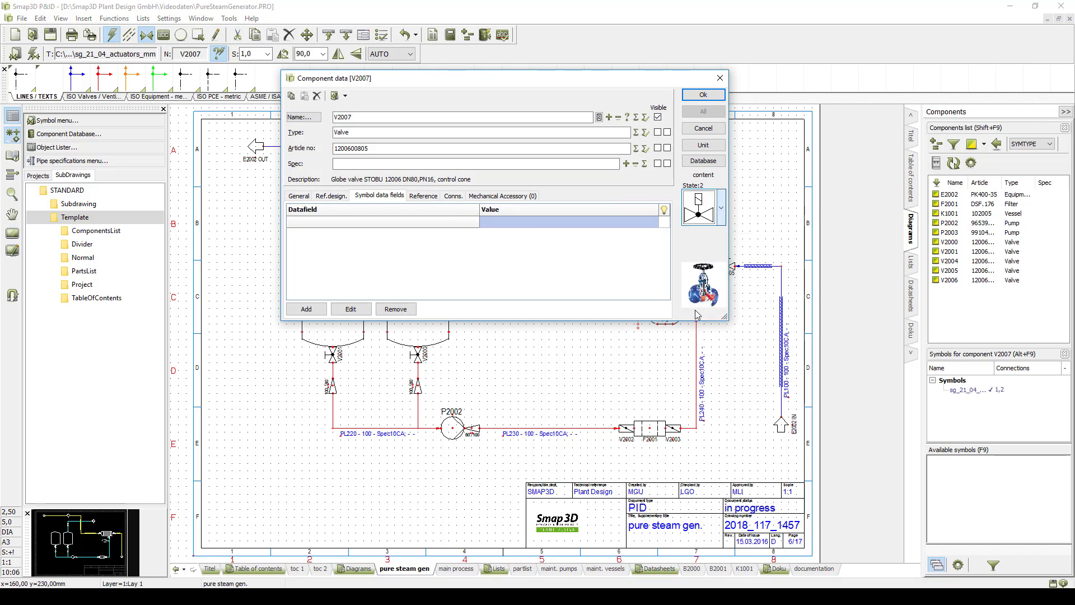
pyautogui.click(719, 95)
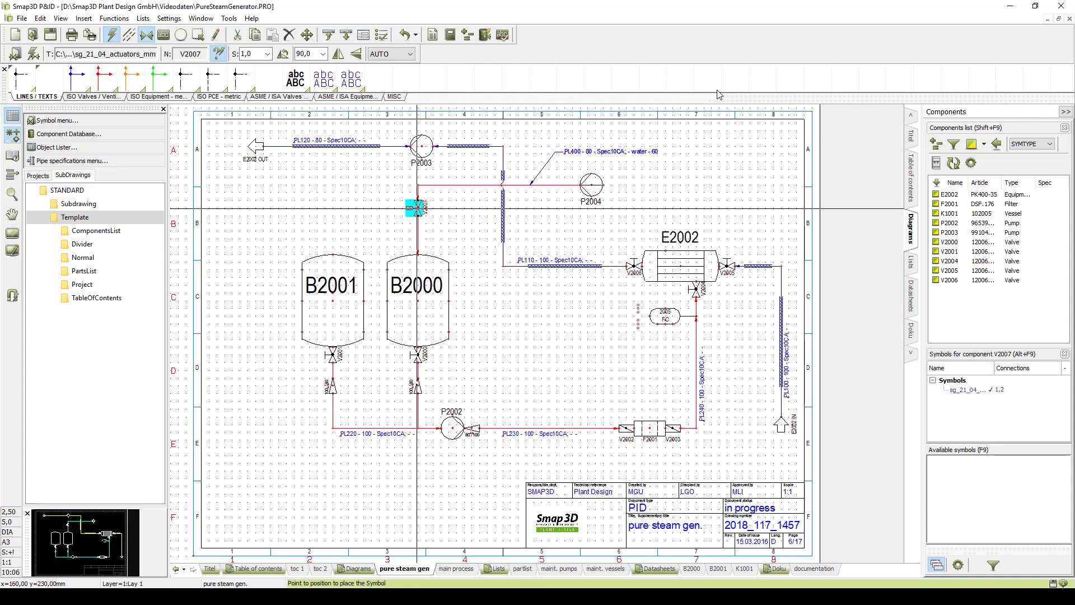
pyautogui.click(417, 208)
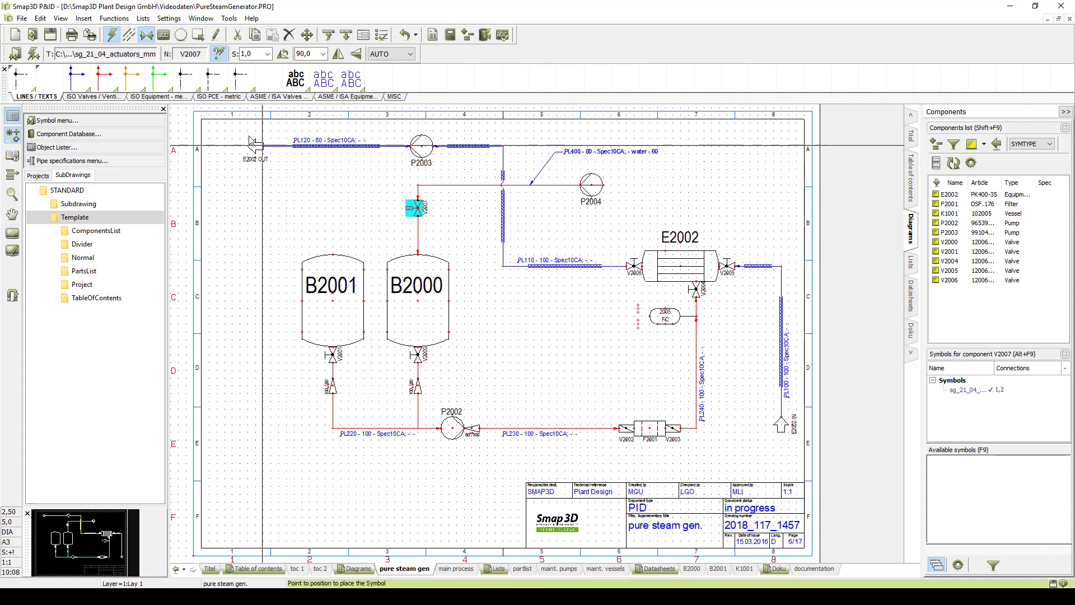
# Step: Draw a pipe loop out from vessel B2001's left side, down, and back into its lower side
pyautogui.click(108, 78)
pyautogui.click(303, 271)
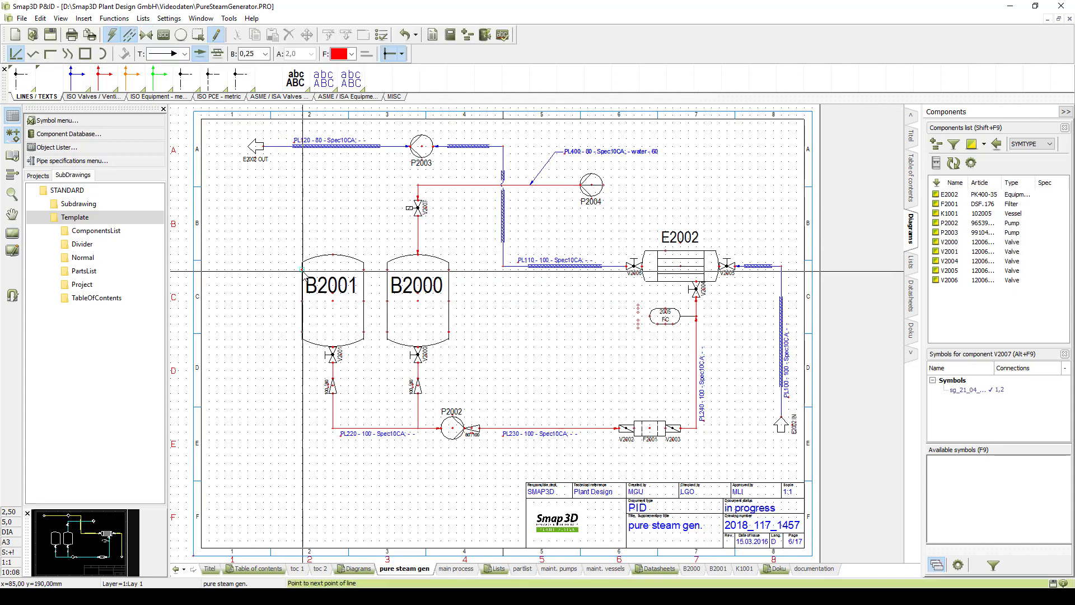
pyautogui.click(264, 270)
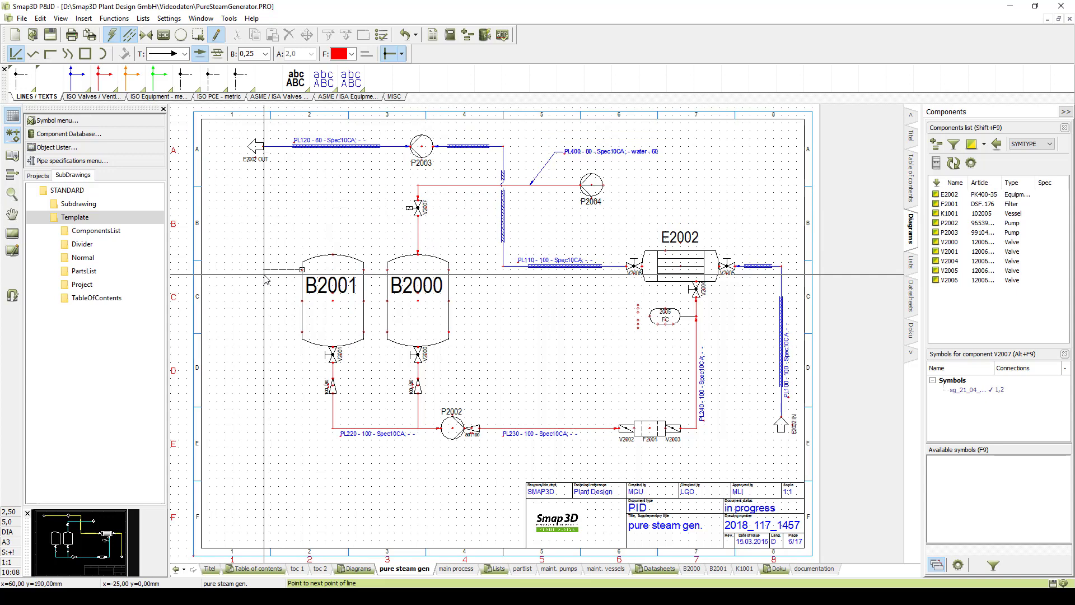
pyautogui.click(265, 333)
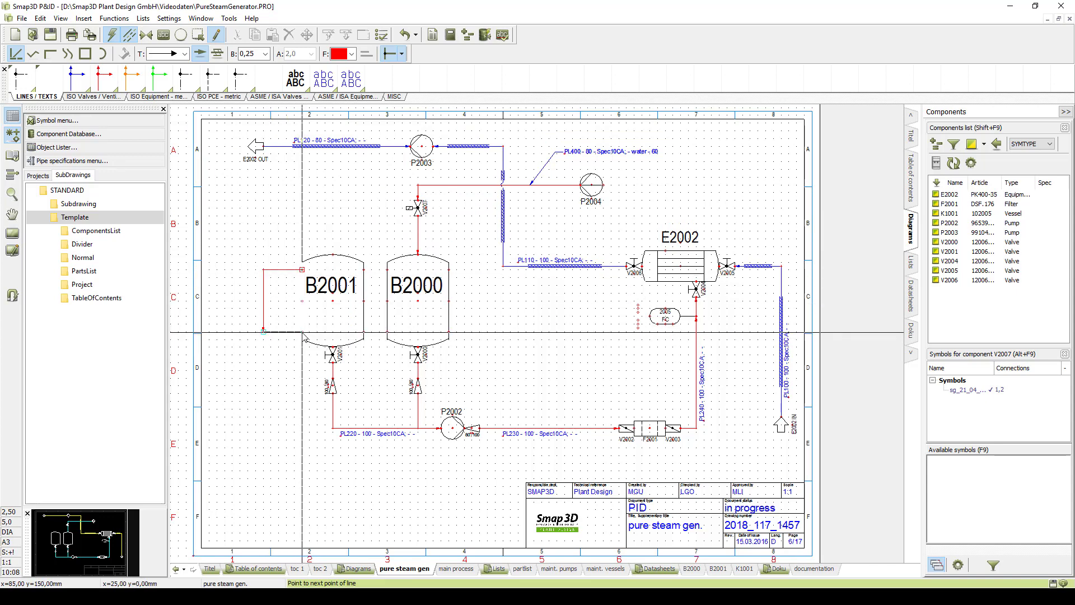
pyautogui.click(303, 332)
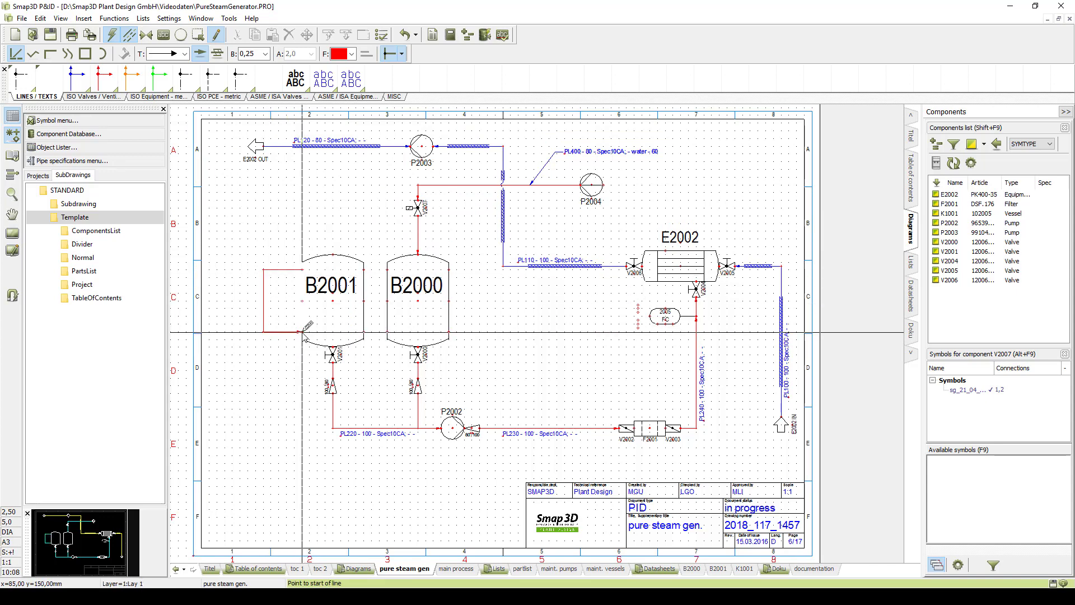
# Step: Number the new line PL201 and give it Bended Pipes Spec at DN 80
pyautogui.doubleClick(266, 309)
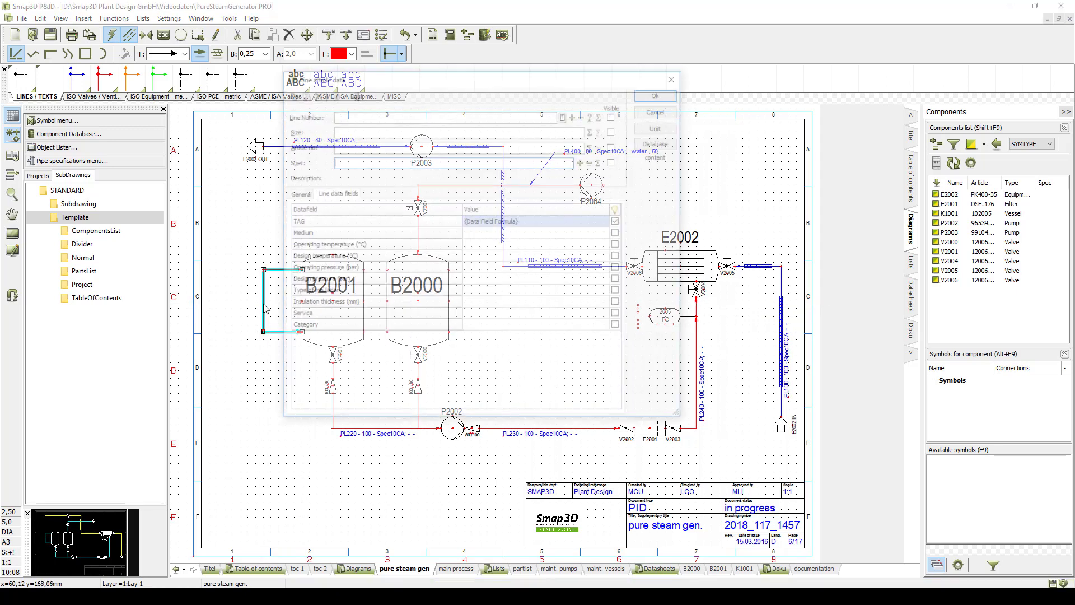
pyautogui.click(343, 116)
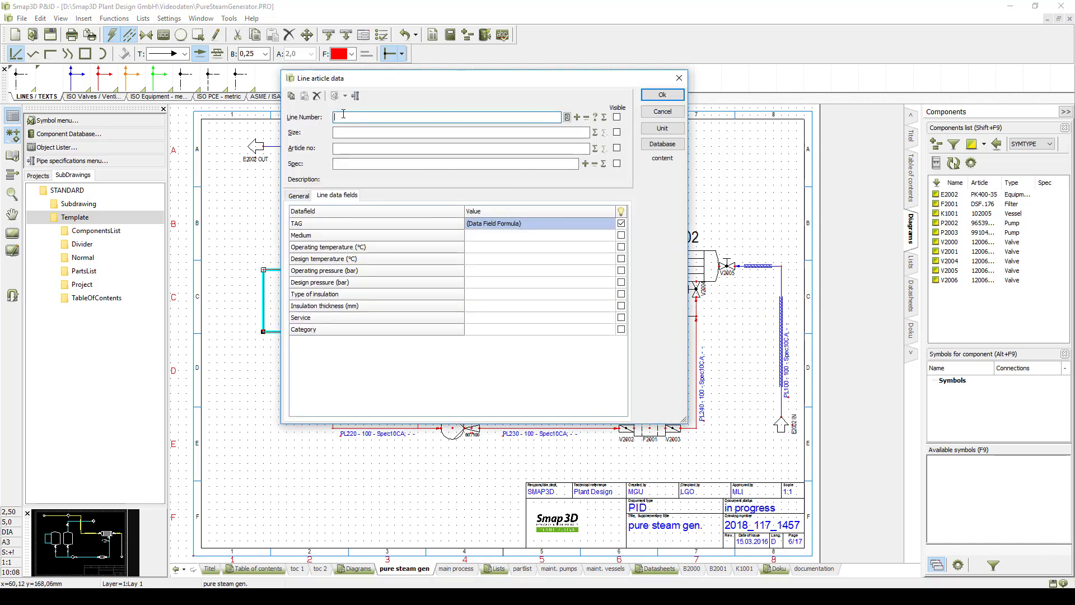
pyautogui.write('PL301')
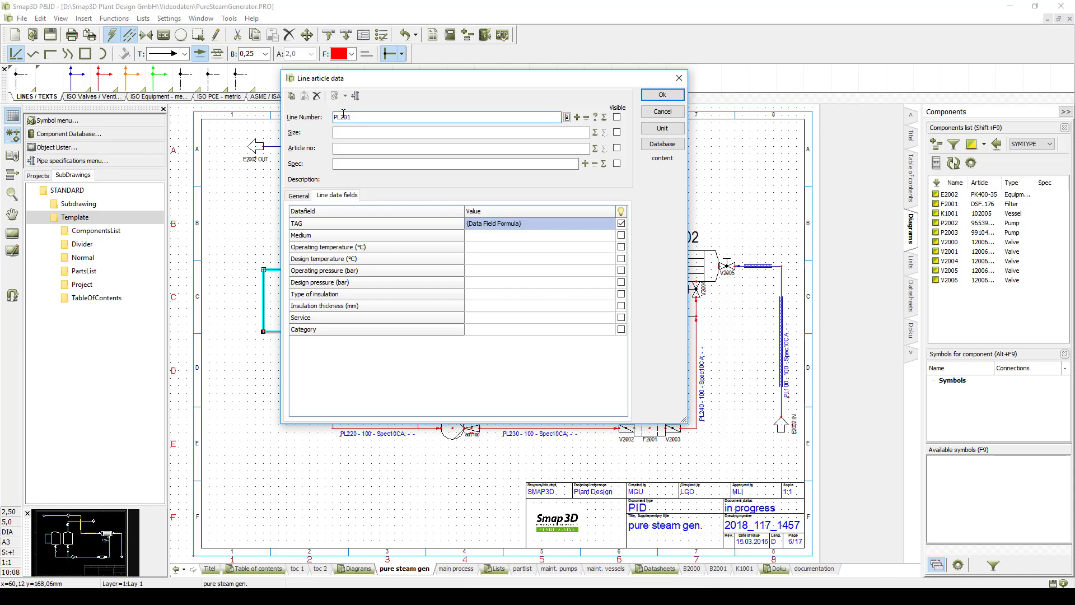
pyautogui.click(356, 96)
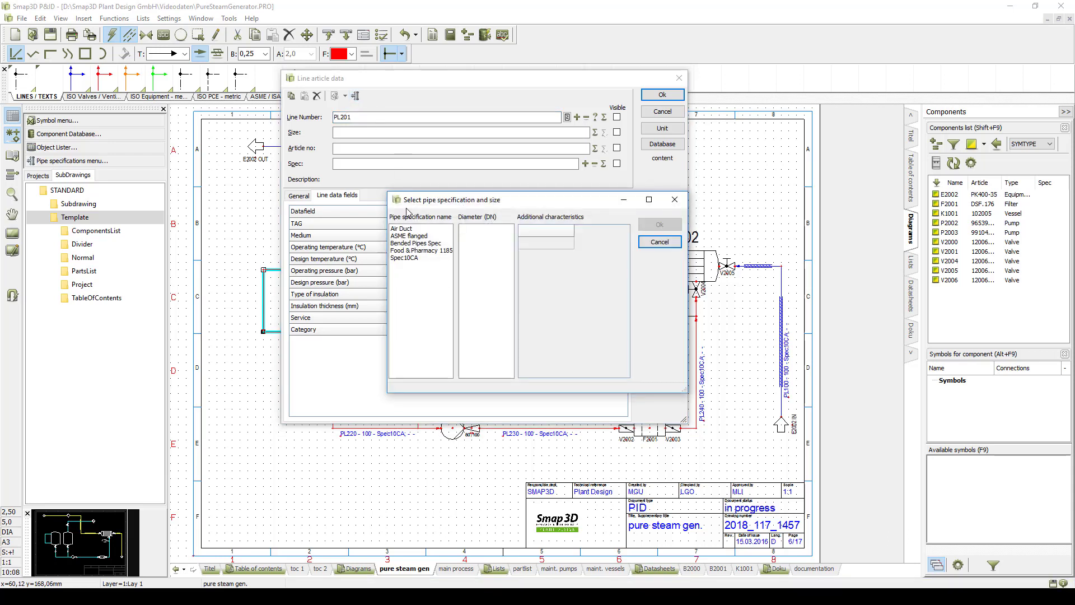
pyautogui.click(408, 244)
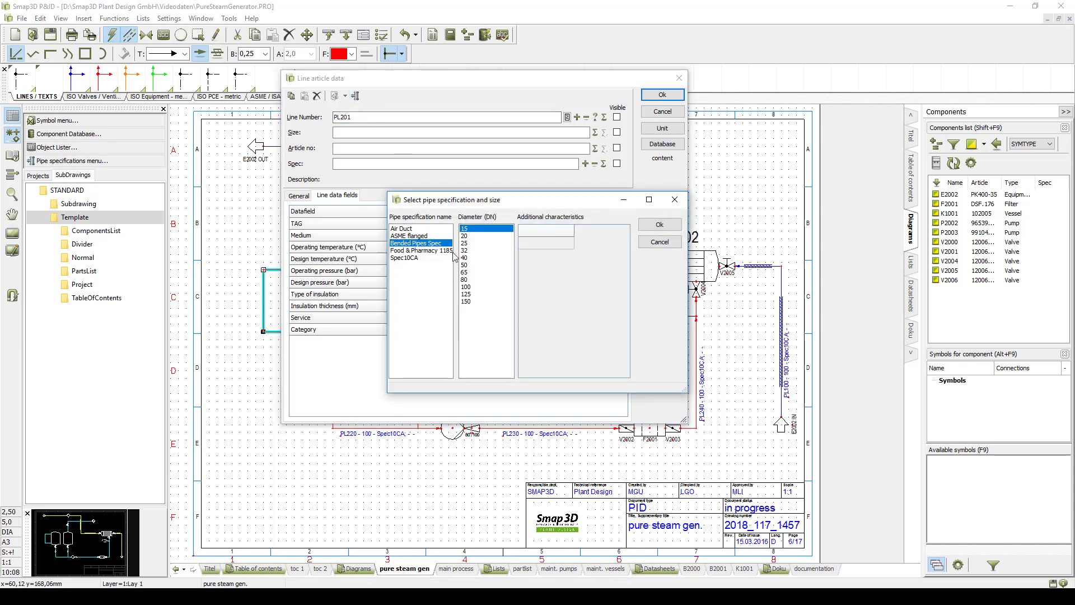
pyautogui.click(468, 280)
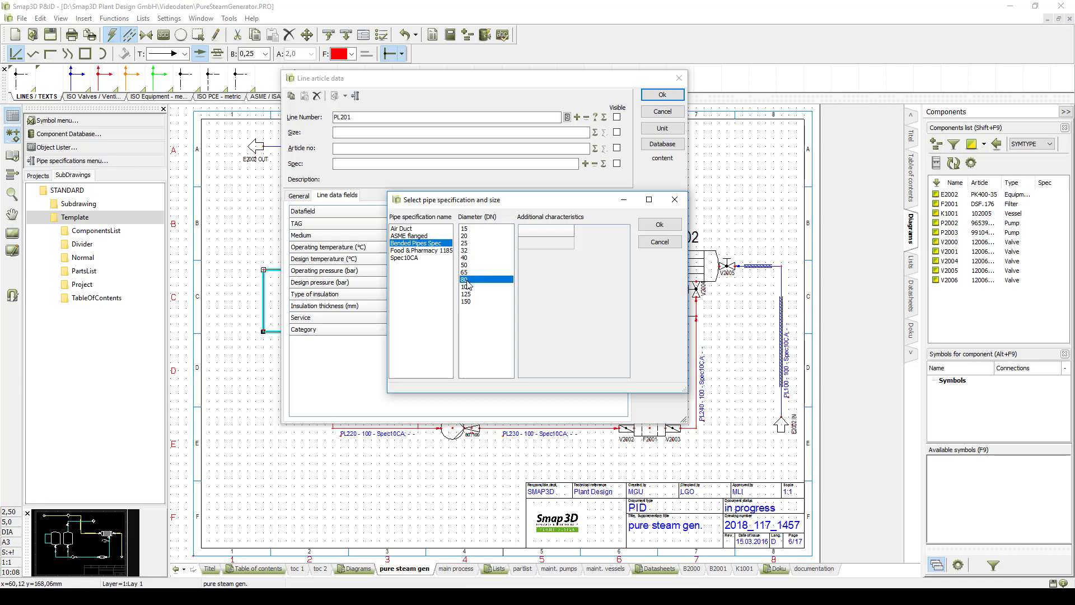
pyautogui.click(652, 225)
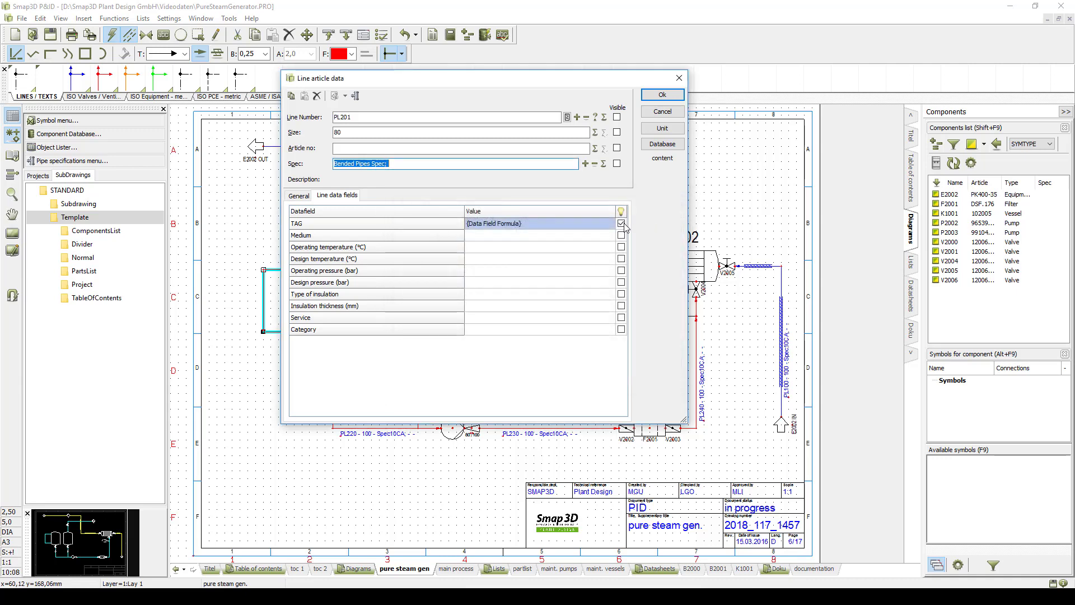
pyautogui.click(661, 95)
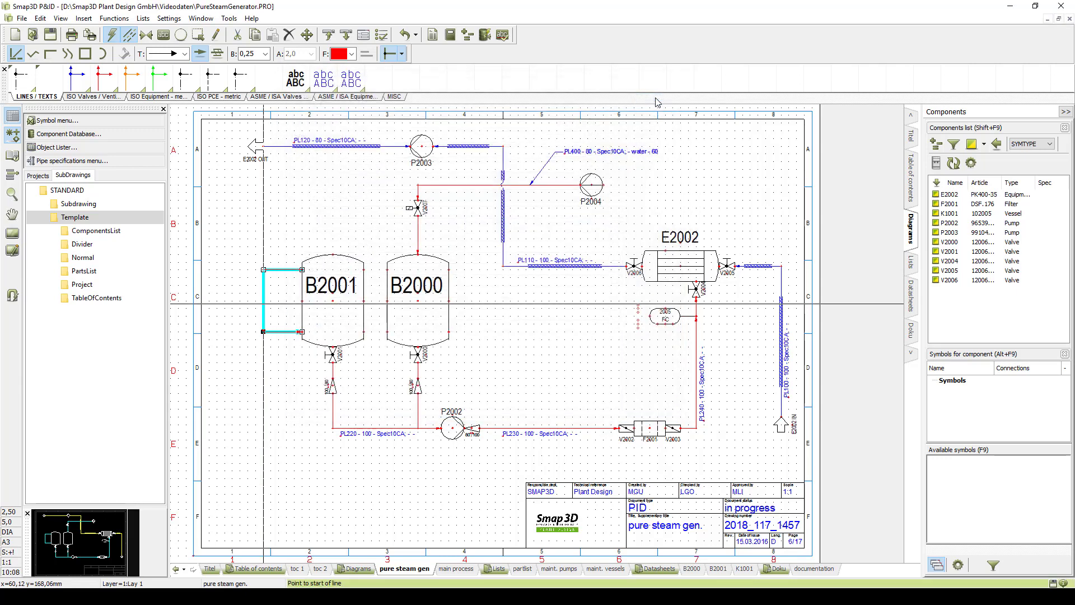
# Step: Update the design check and trace its 'Size and Line Size must be identical' error to B2000's connections
pyautogui.click(382, 34)
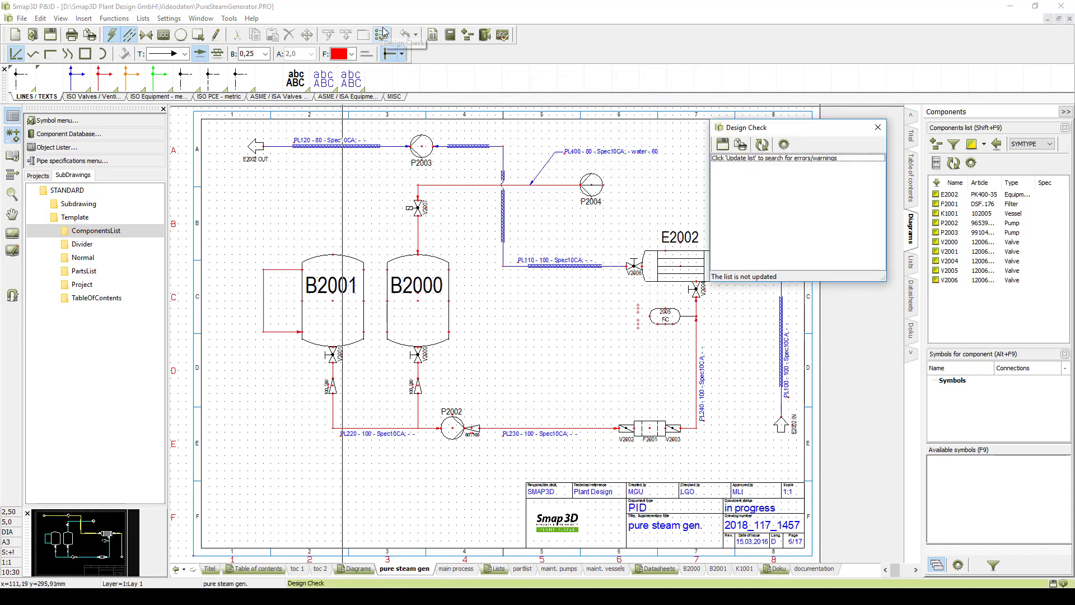
pyautogui.click(762, 145)
pyautogui.doubleClick(761, 159)
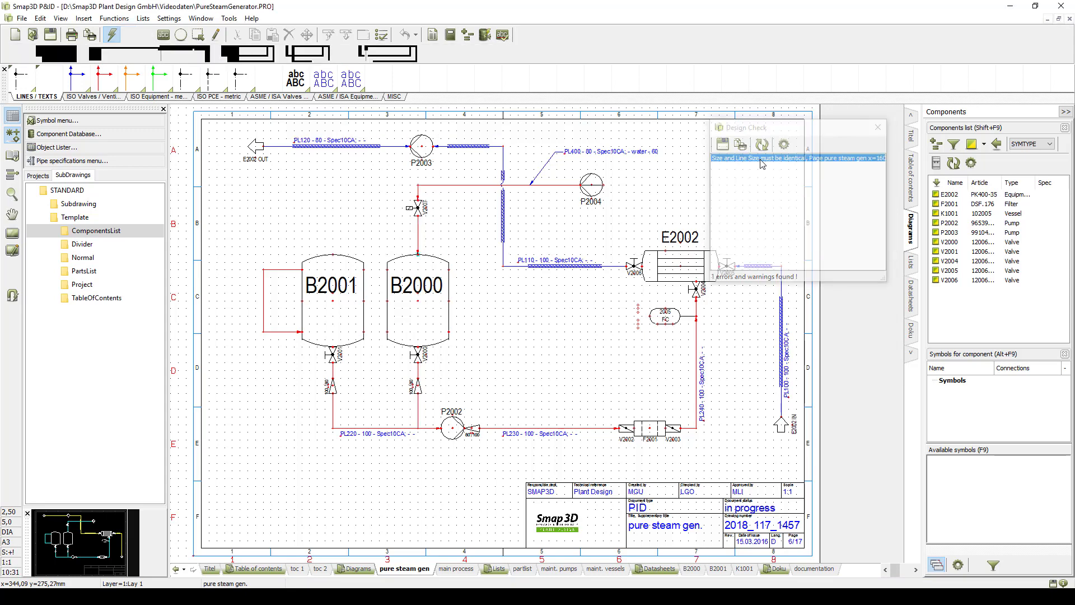
pyautogui.doubleClick(423, 301)
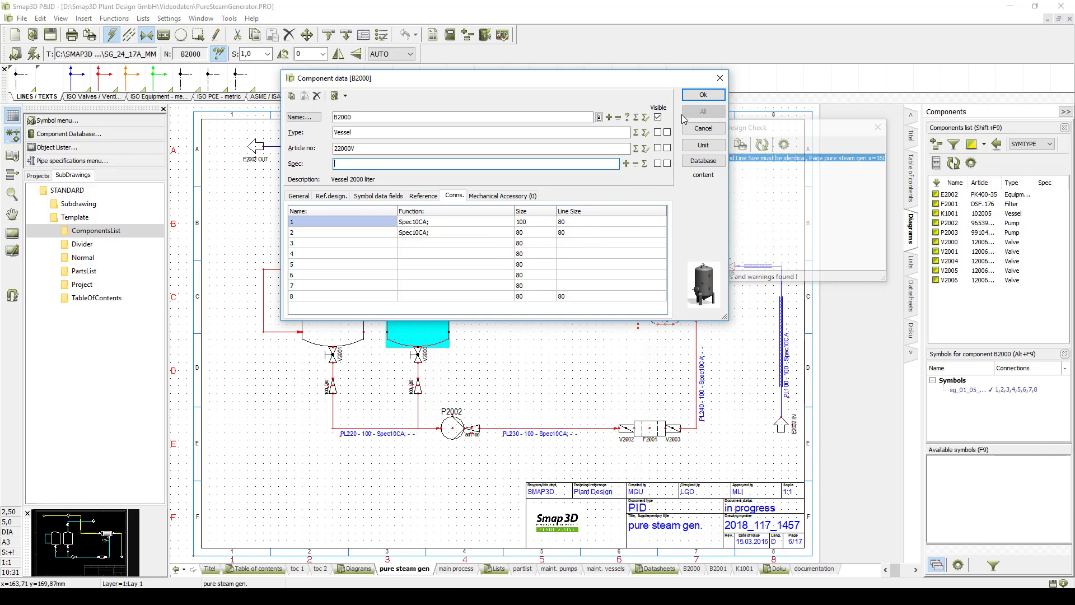
pyautogui.click(703, 94)
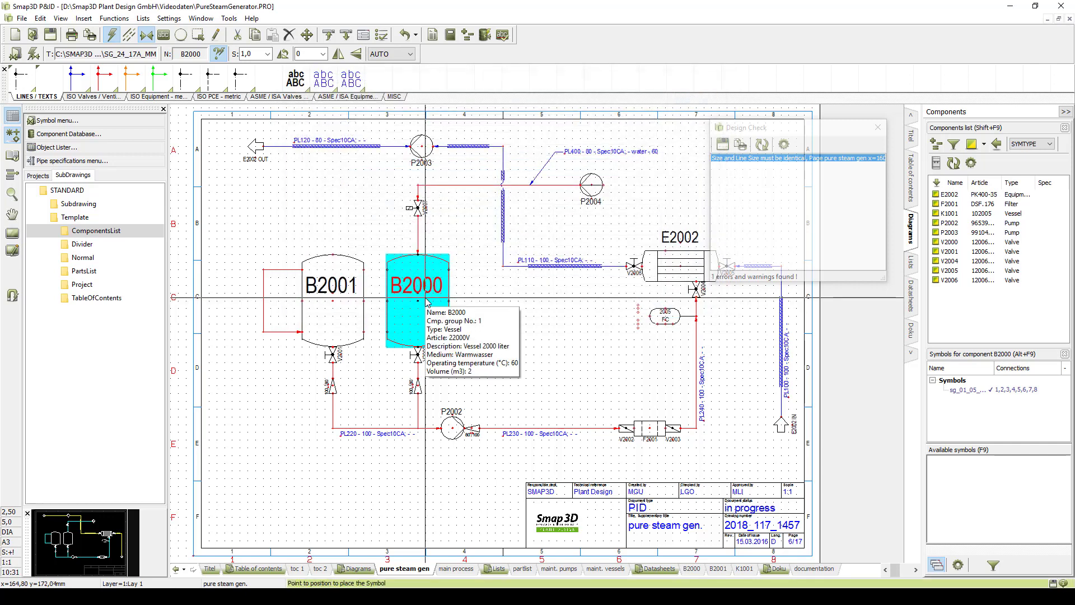
# Step: Place fitting X1 from the miscellaneous symbols on the pipe above B2000
pyautogui.click(393, 96)
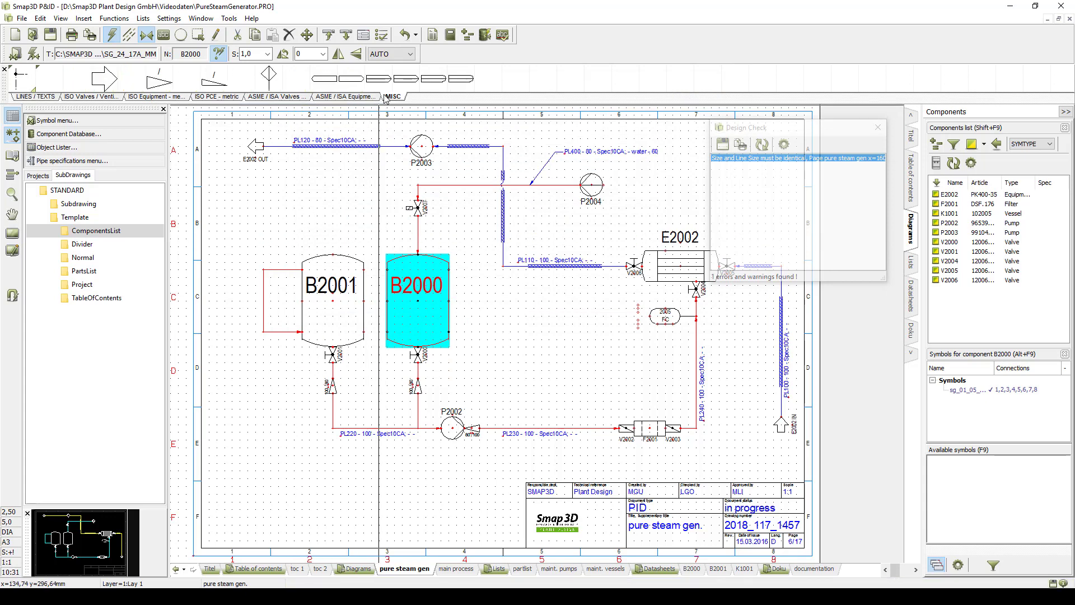
pyautogui.click(104, 79)
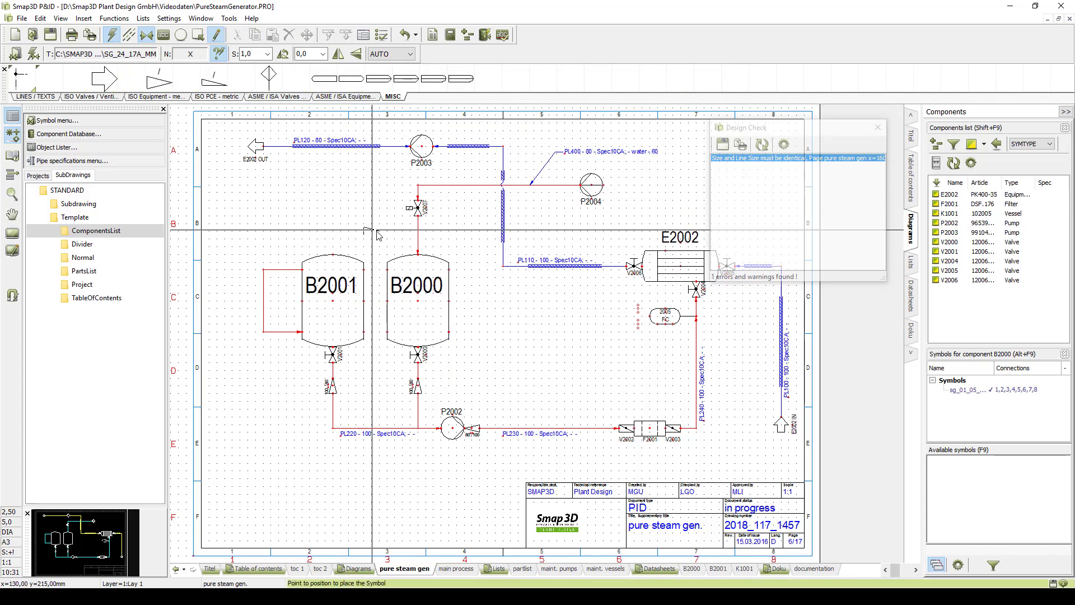
pyautogui.click(420, 234)
pyautogui.press('Escape')
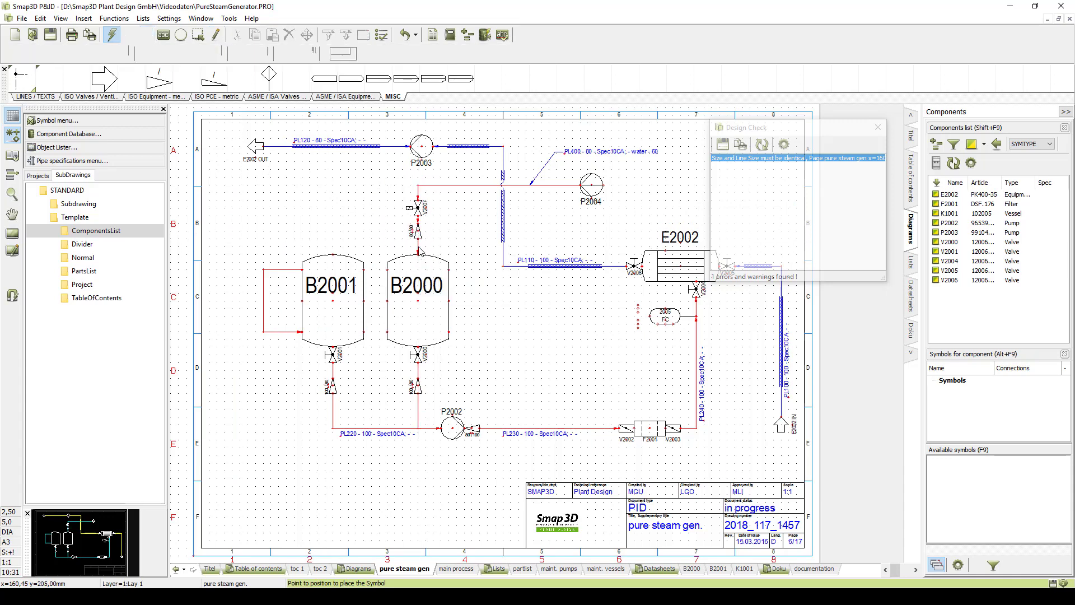
# Step: Change PL400's line size to 100, rerun the design check to zero warnings and close it
pyautogui.doubleClick(419, 252)
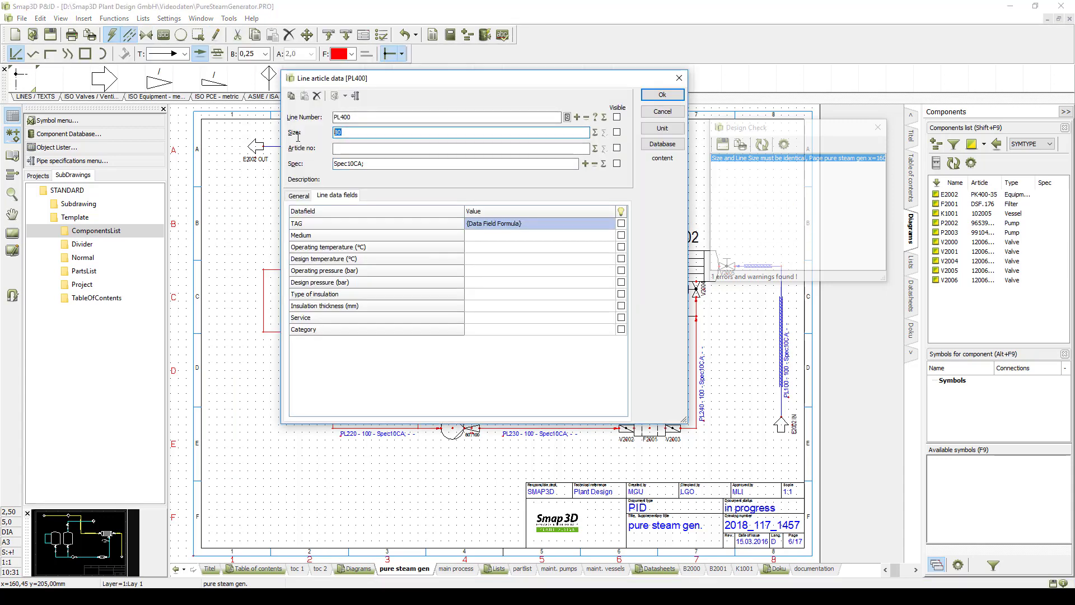
pyautogui.write('00')
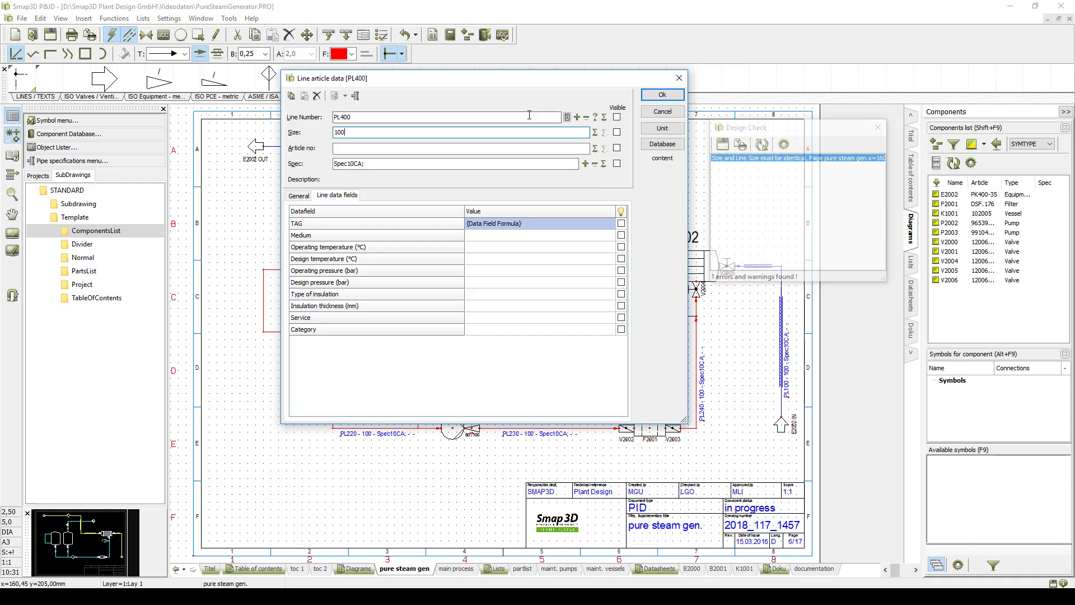
pyautogui.click(658, 96)
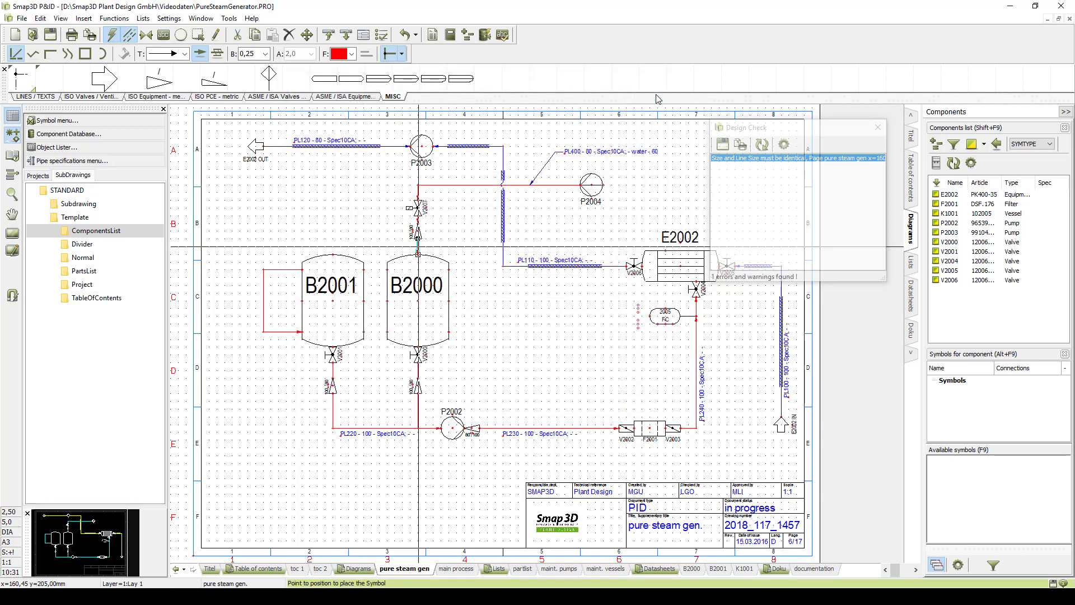
pyautogui.click(766, 145)
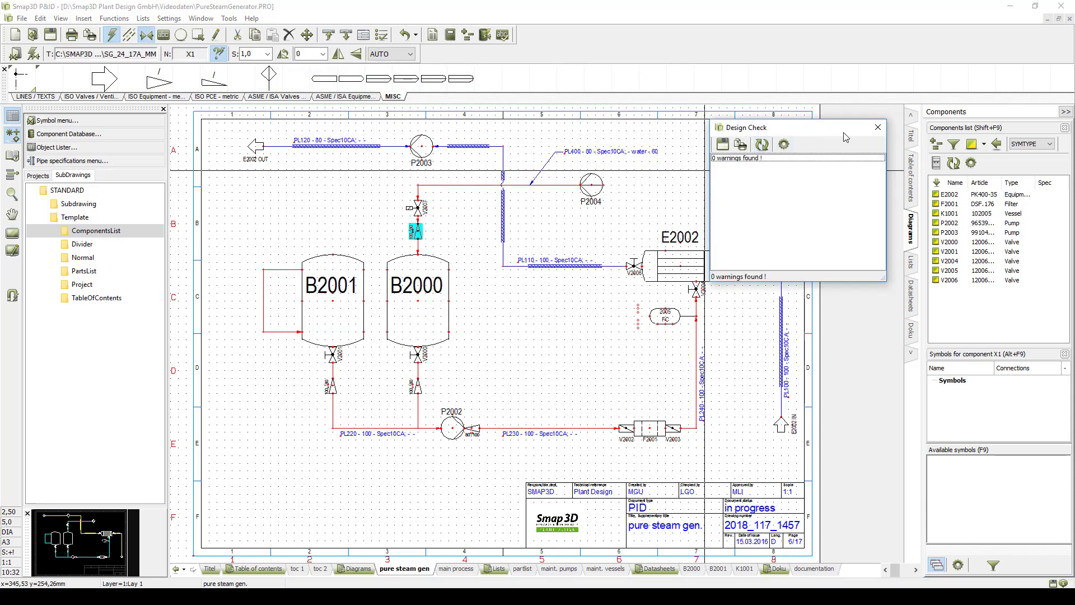
pyautogui.click(877, 129)
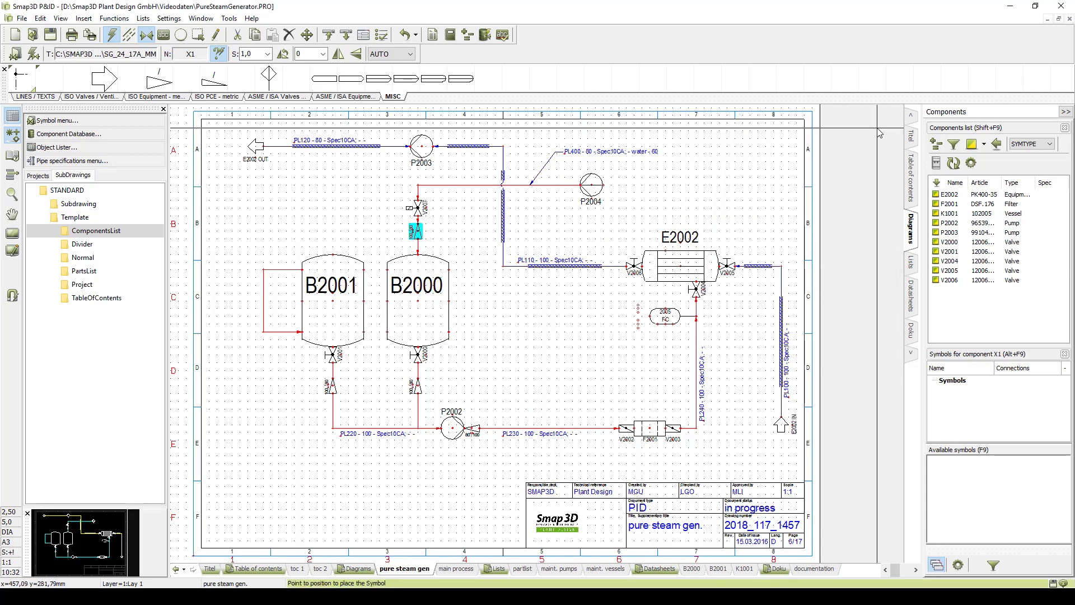
# Step: Review the B2000 datasheet and the maint. pumps and maint. vessels lists
pyautogui.click(692, 570)
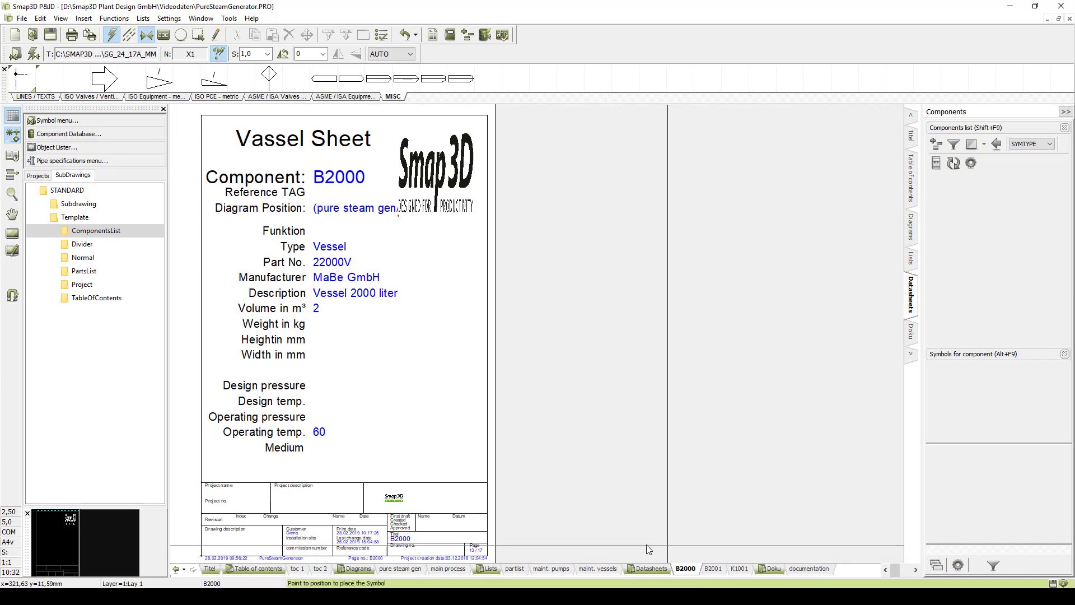
pyautogui.click(547, 571)
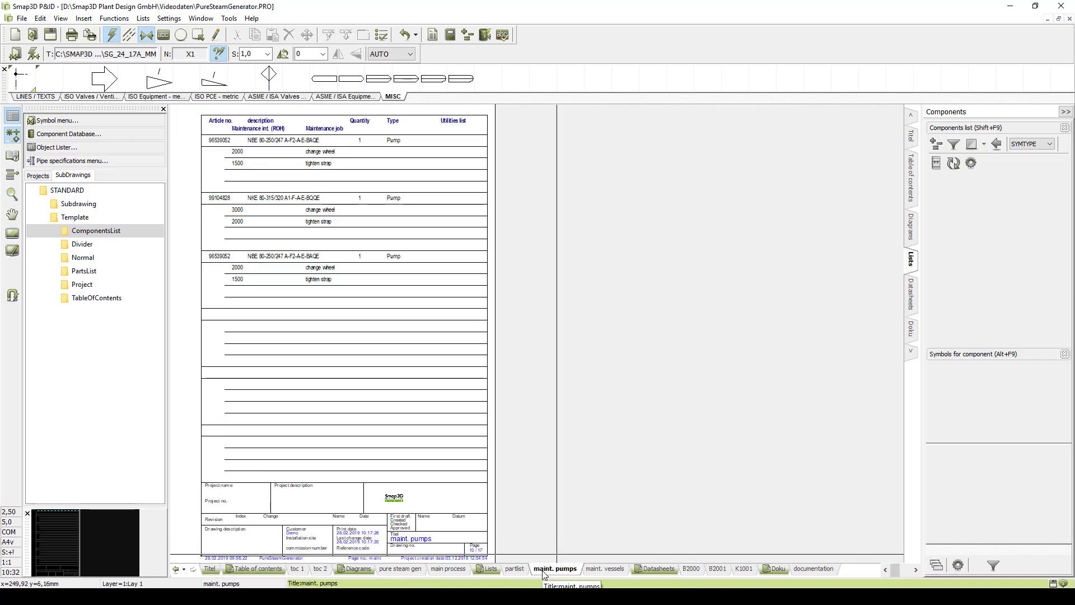
pyautogui.click(604, 570)
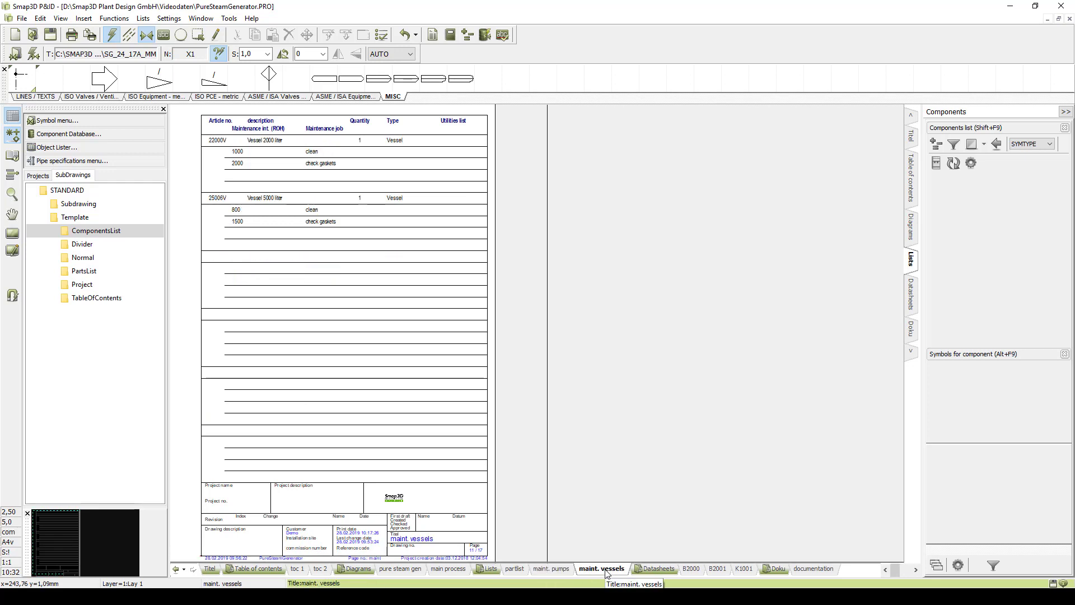
# Step: Add a partlist1 sheet from the EN_A3_ComponentsList.STD template
pyautogui.click(514, 569)
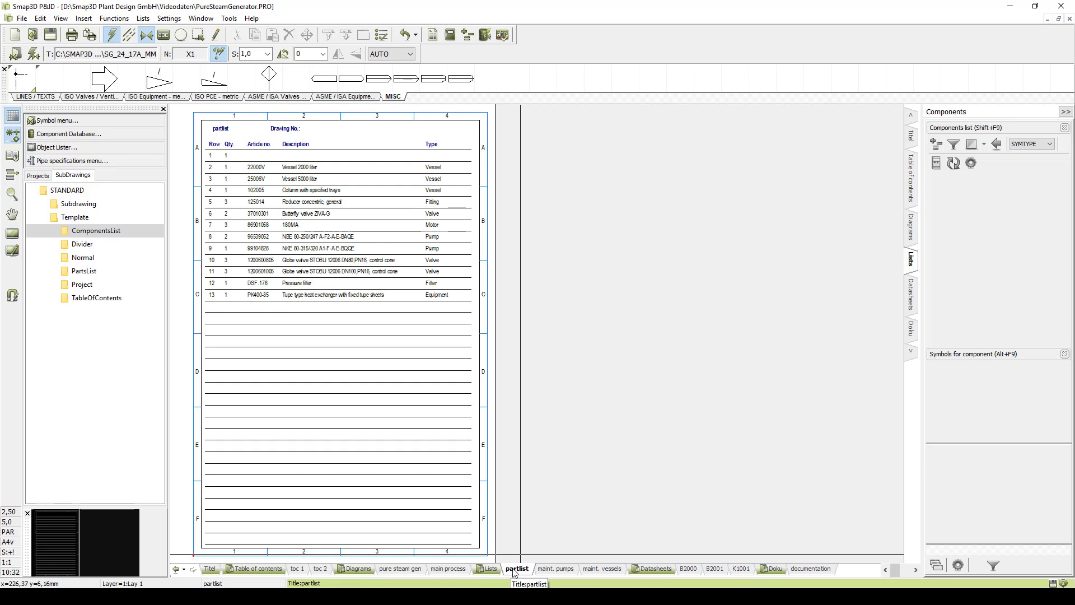
pyautogui.click(53, 230)
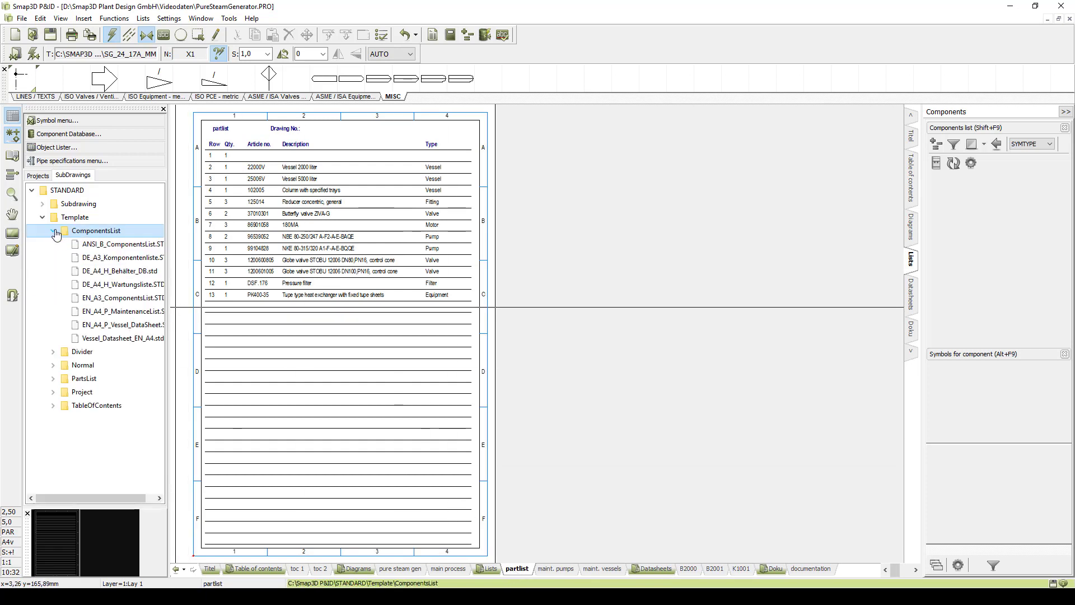
pyautogui.doubleClick(112, 297)
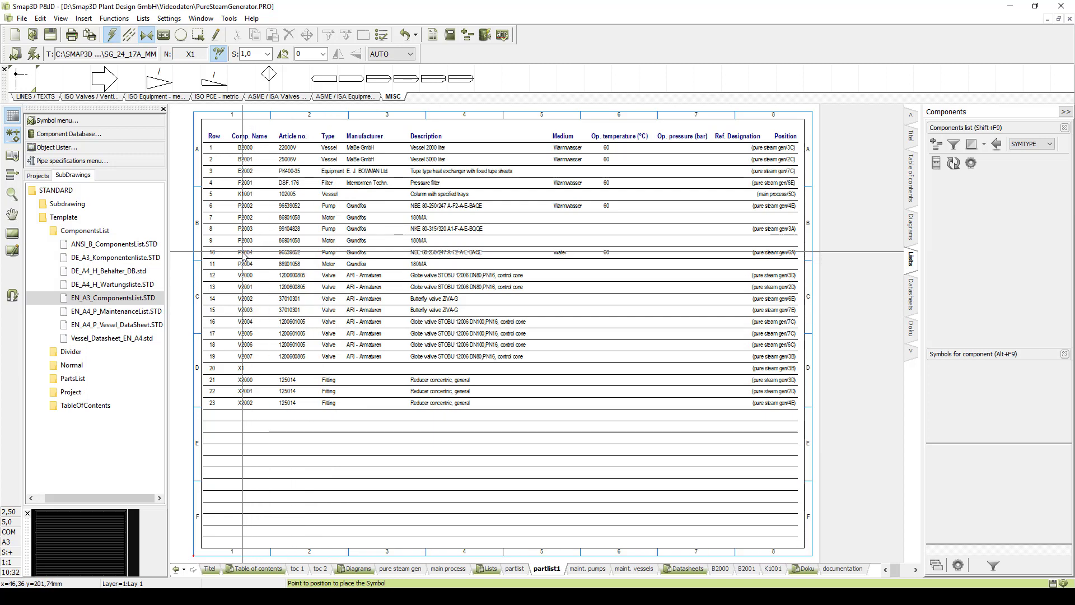
# Step: Shift pump P2004 further right along its pipe and bring up the File export options
pyautogui.click(592, 189)
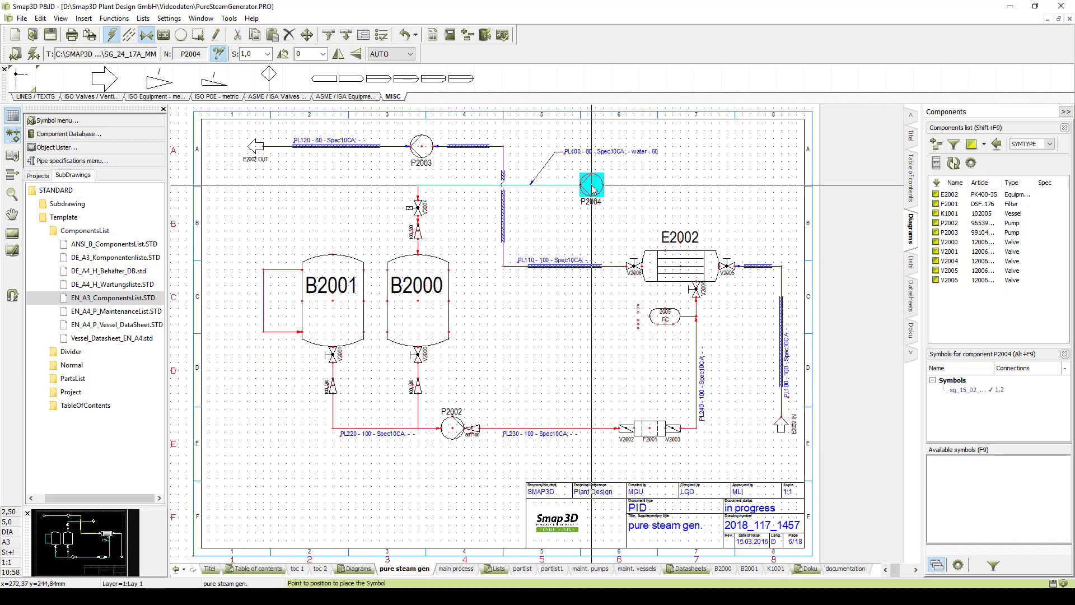
pyautogui.click(591, 185)
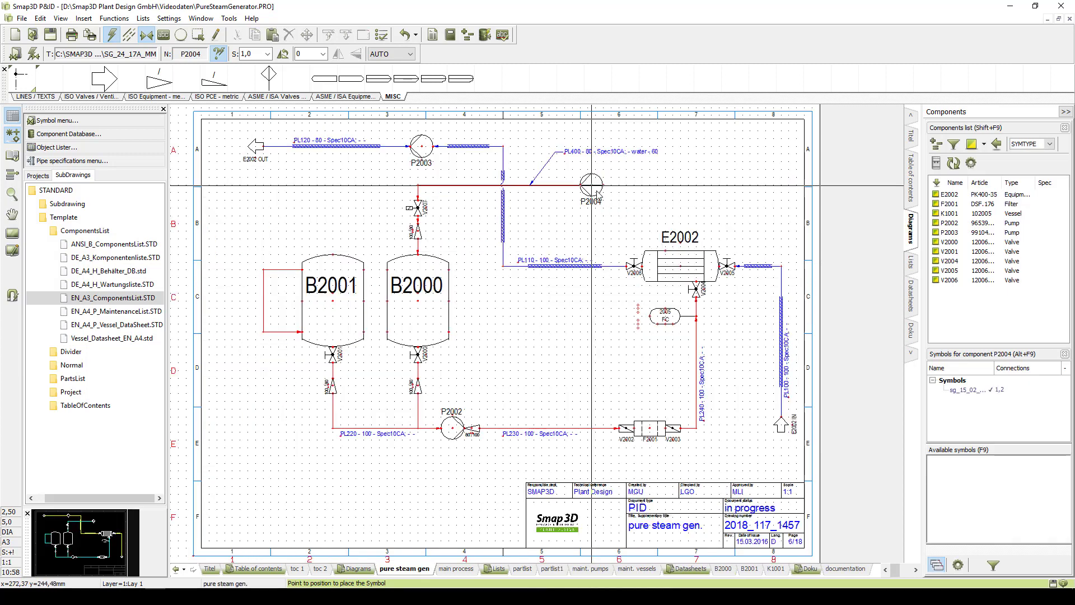
pyautogui.click(688, 185)
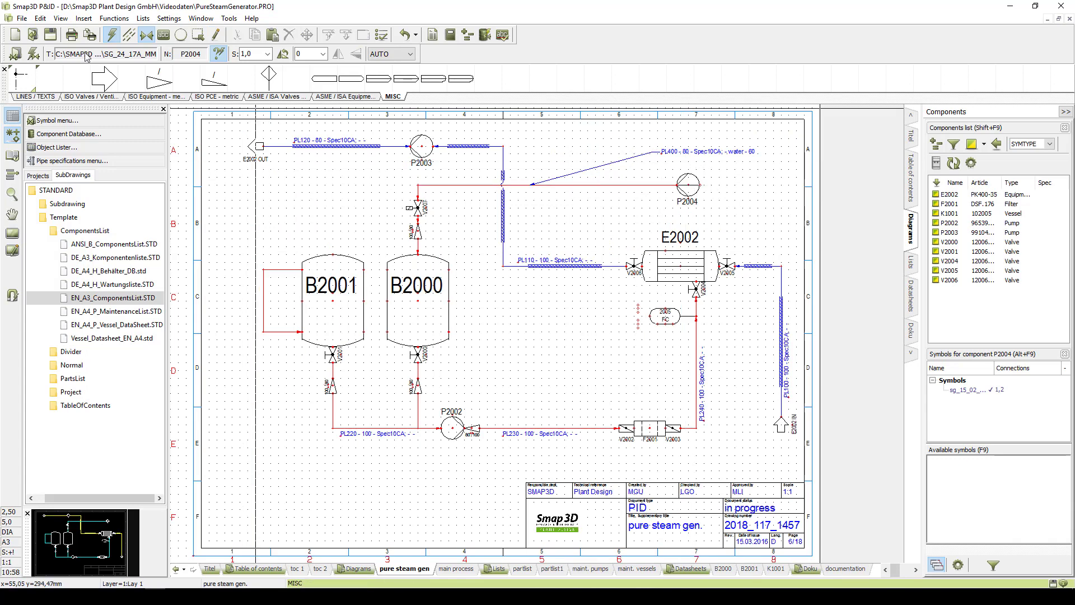
pyautogui.click(22, 18)
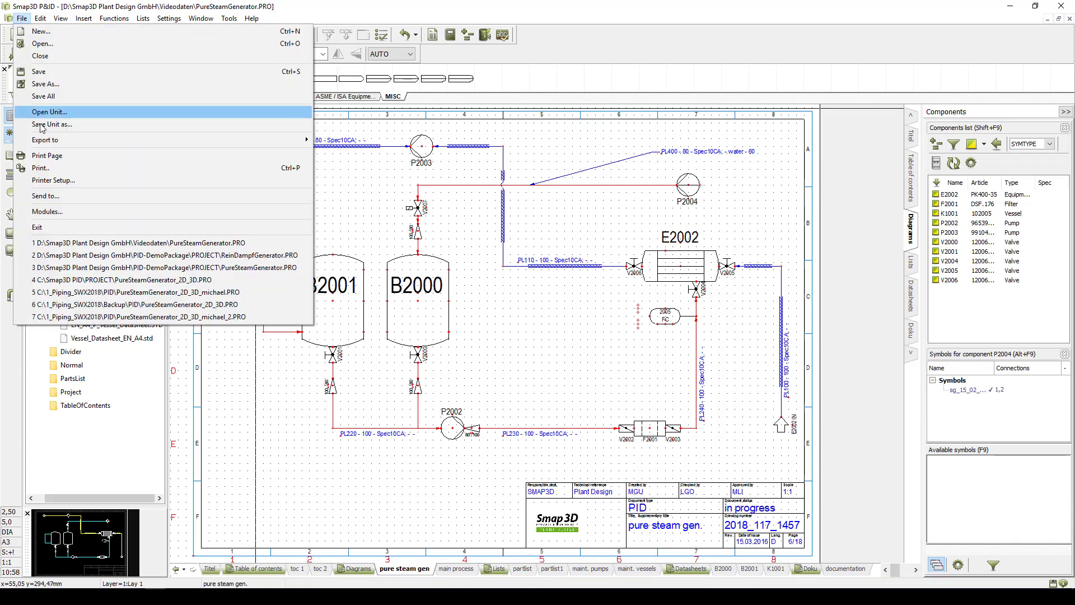
pyautogui.moveTo(84, 140)
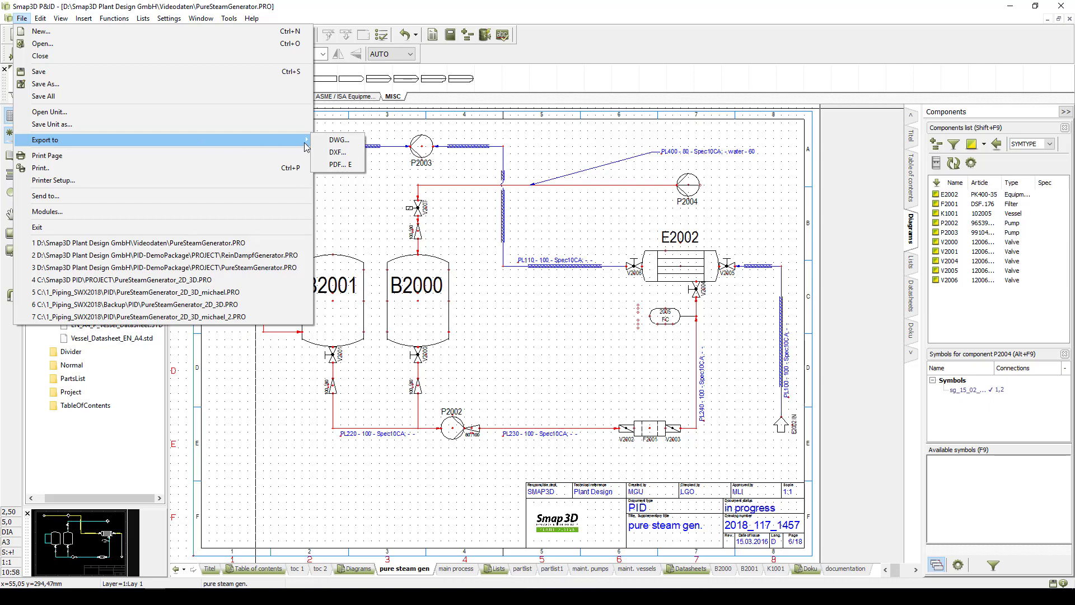
# Step: Export the project to PDF, agreeing to update all lists first
pyautogui.click(339, 165)
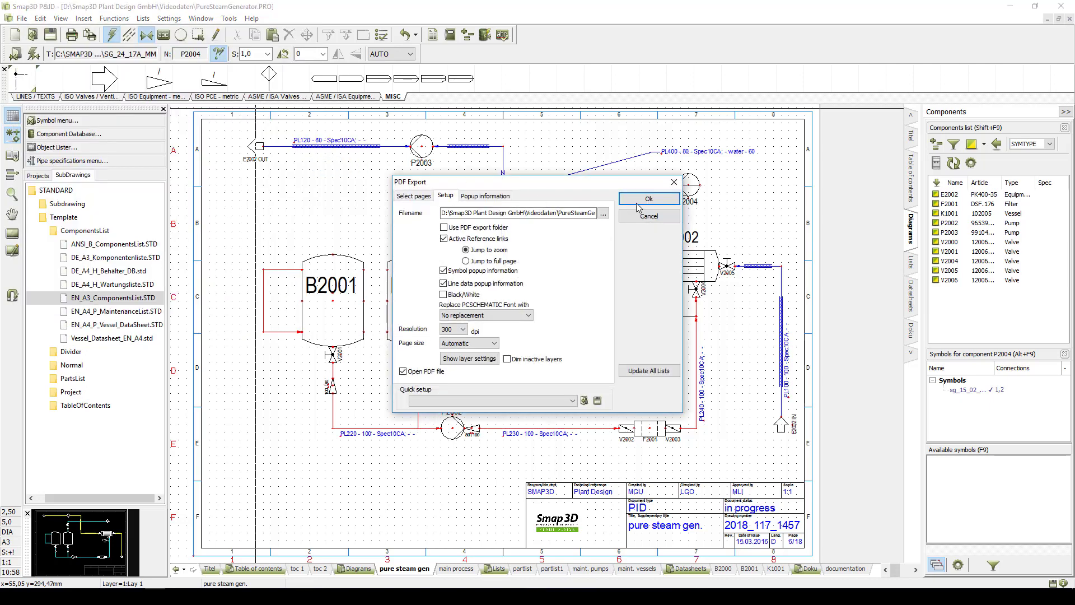
pyautogui.click(655, 200)
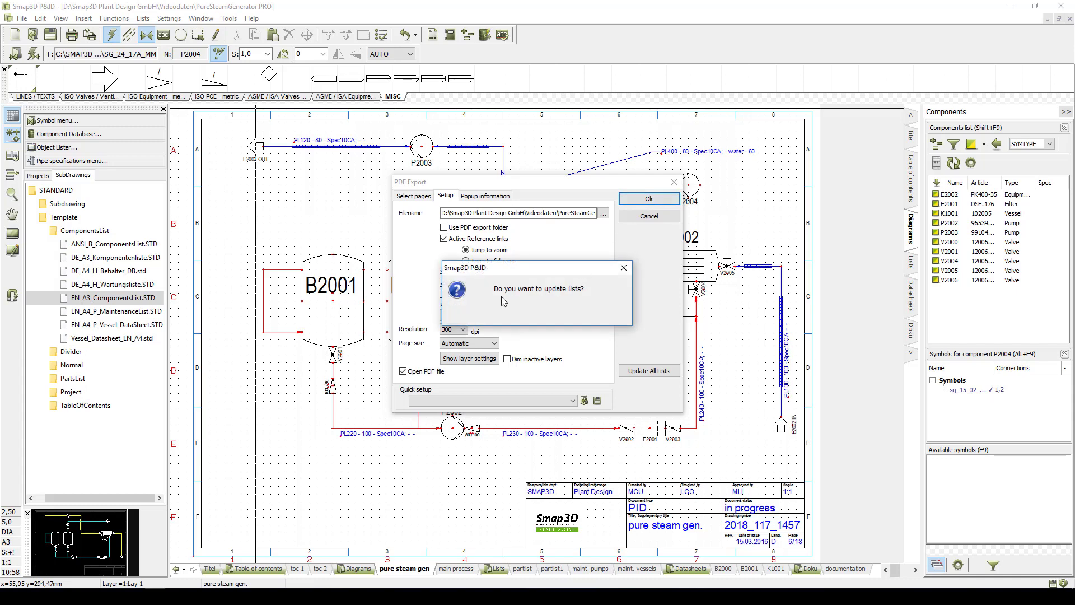
pyautogui.click(479, 314)
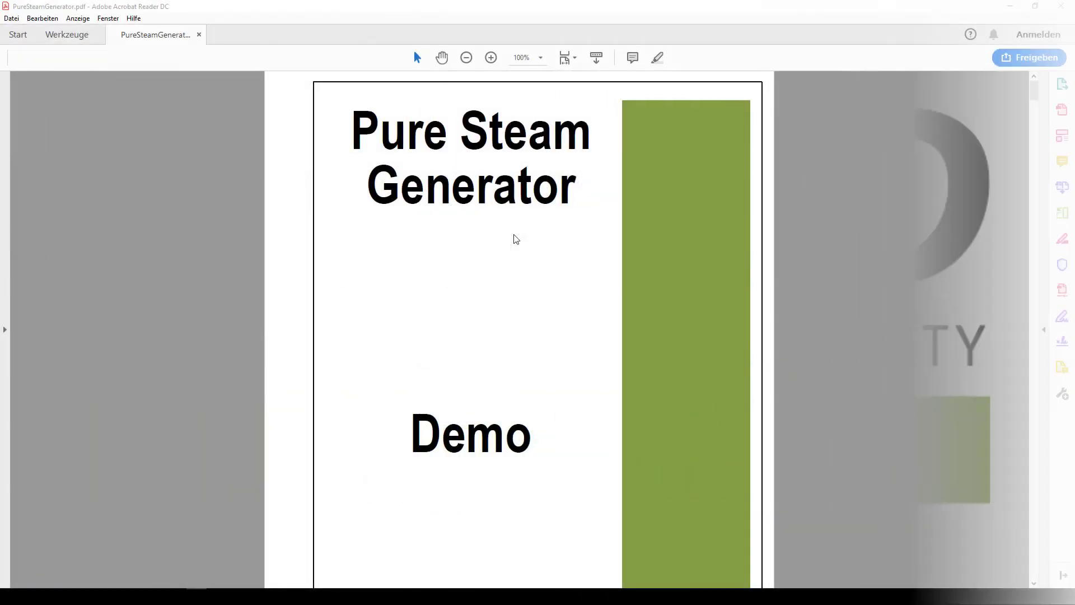
# Step: Scroll to the PDF's contents table and follow the 'pure steam gen.' link to the diagram
pyautogui.scroll(-3, 515, 238)
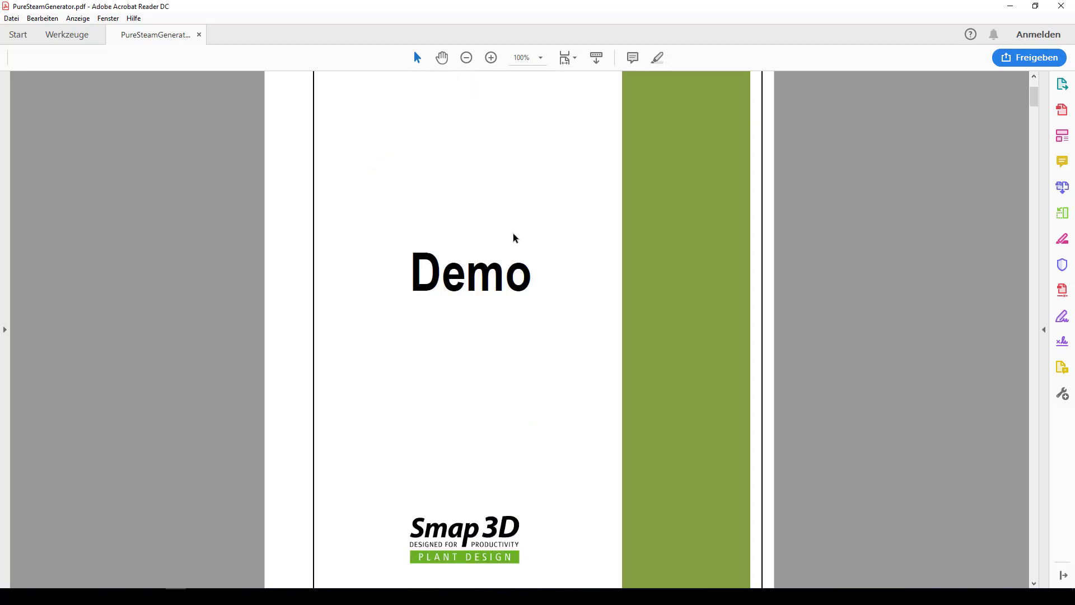
pyautogui.scroll(-4, 515, 238)
pyautogui.scroll(-4, 515, 238)
pyautogui.scroll(-3, 514, 236)
pyautogui.scroll(-4, 513, 237)
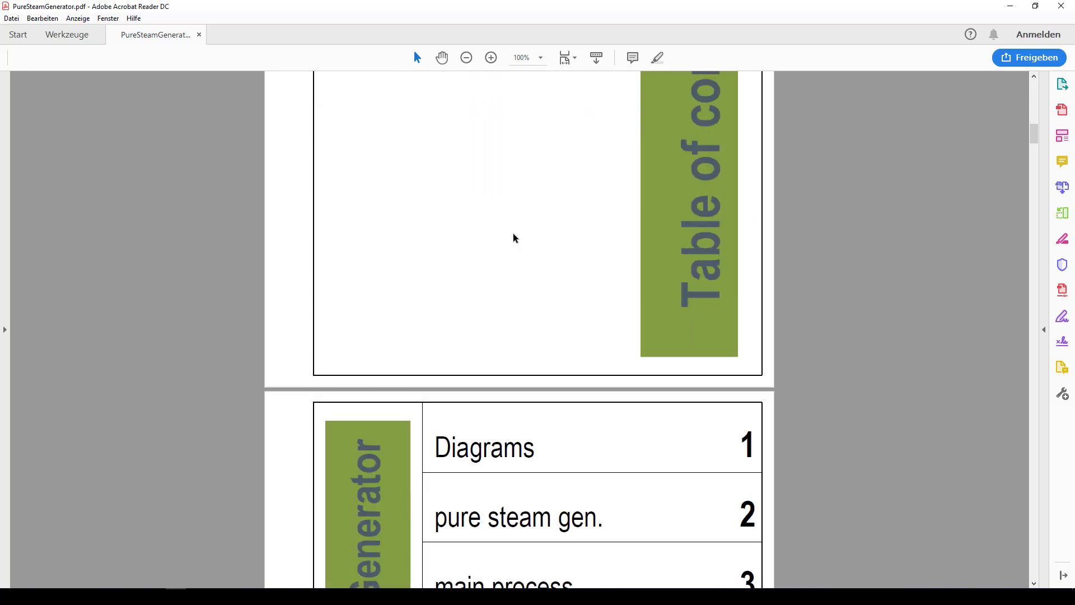
pyautogui.scroll(-2, 507, 336)
pyautogui.click(501, 411)
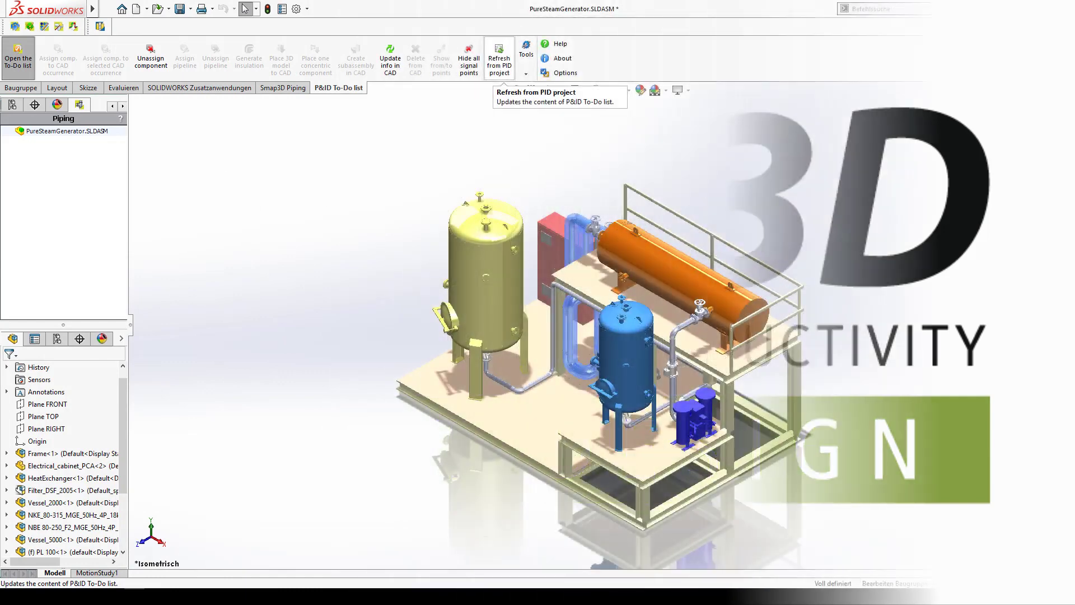
# Step: Load the P&ID To-Do list, dismiss the Piping warning, and expand pure steam gen's components
pyautogui.click(1068, 211)
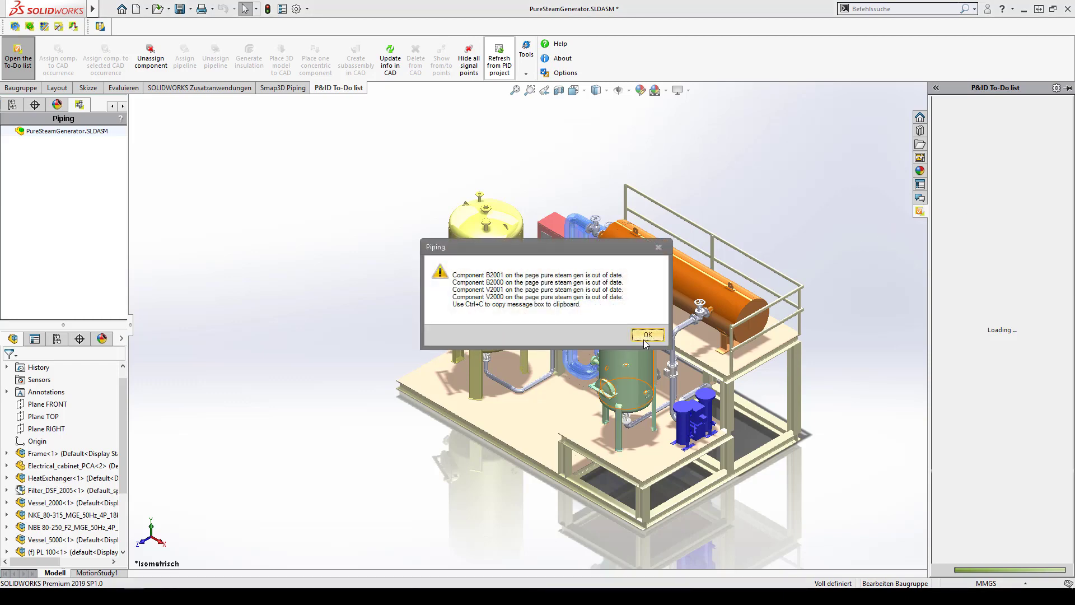
pyautogui.click(645, 336)
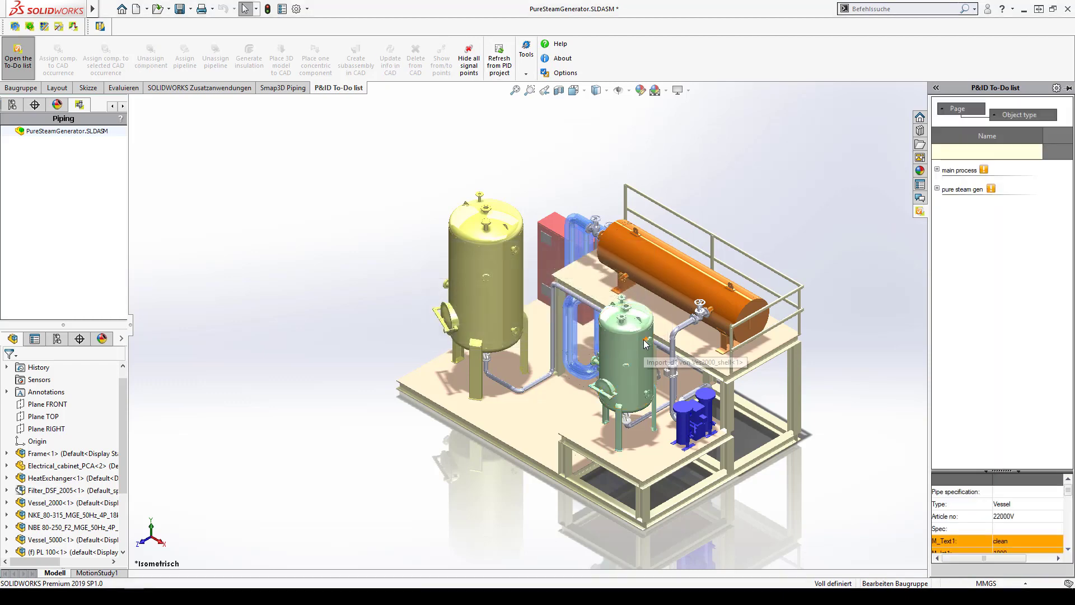
pyautogui.click(937, 189)
pyautogui.click(948, 207)
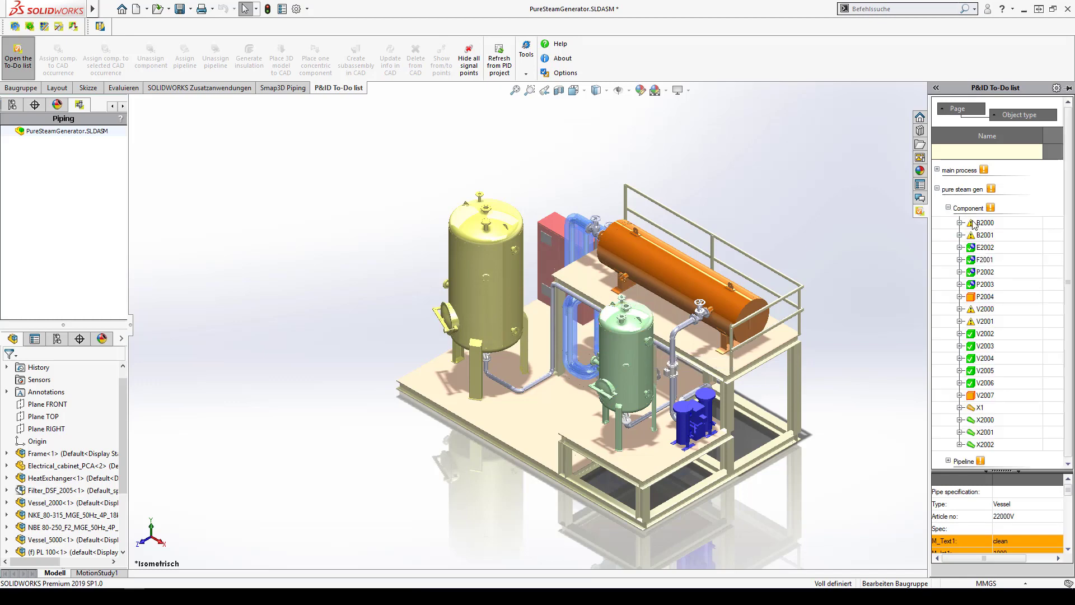
# Step: Highlight vessels B2000 and B2001 in model and P&ID side by side, then maximize SOLIDWORKS
pyautogui.click(992, 227)
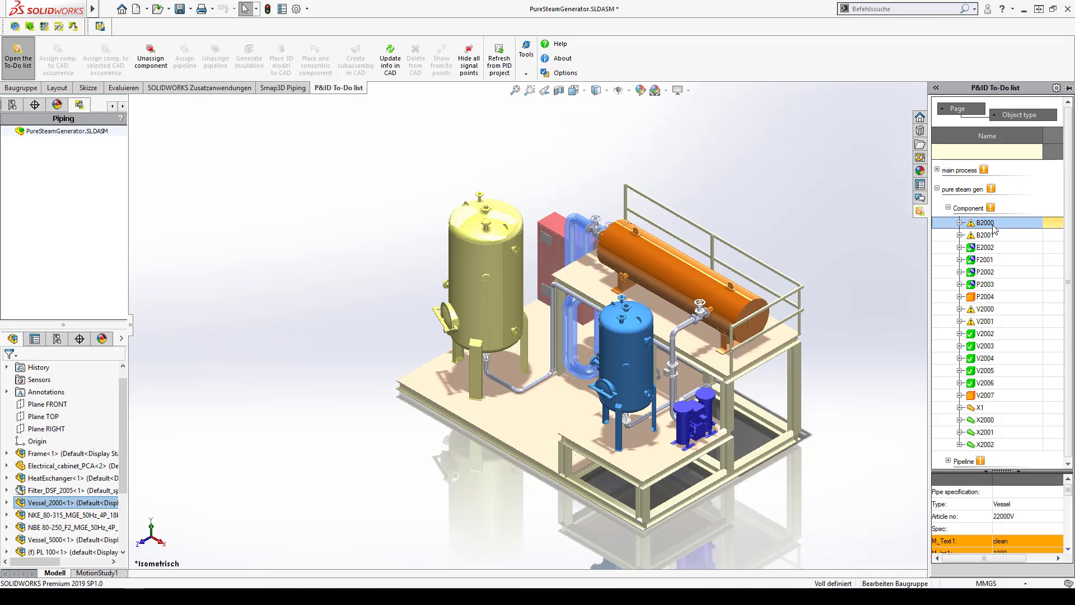
pyautogui.click(1051, 10)
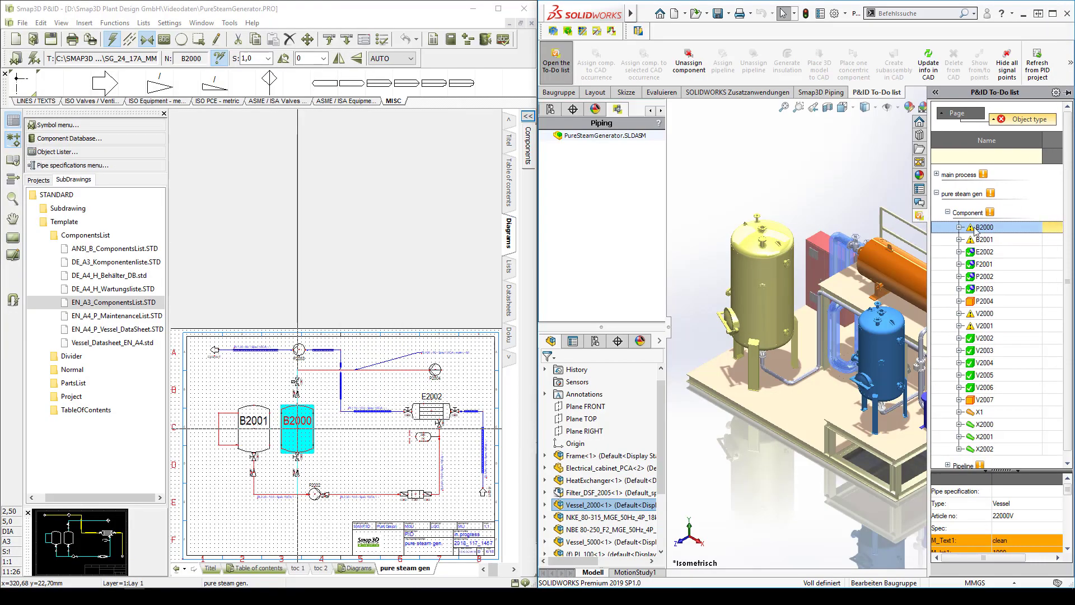
pyautogui.click(983, 239)
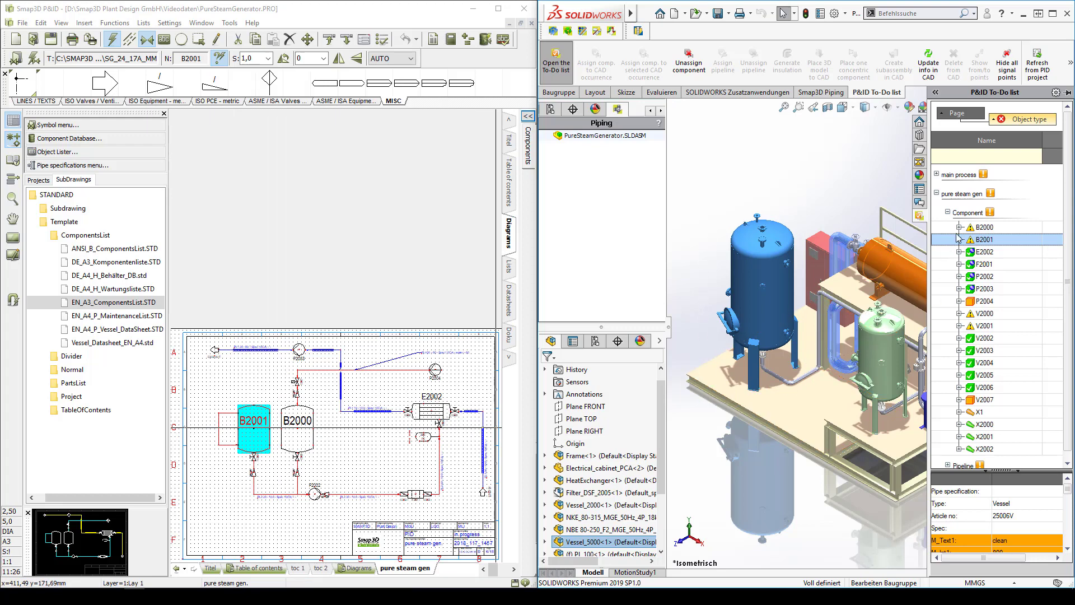
pyautogui.click(980, 228)
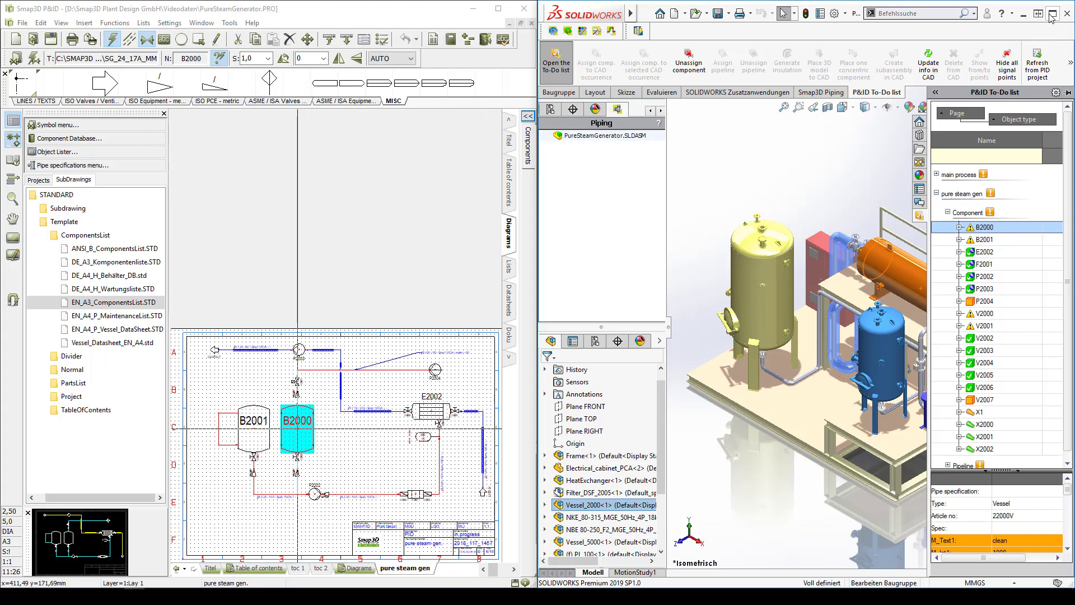
pyautogui.click(1052, 14)
# Step: List the pure steam gen pipelines and toggle PL201_80's from/to points on and off
pyautogui.click(947, 208)
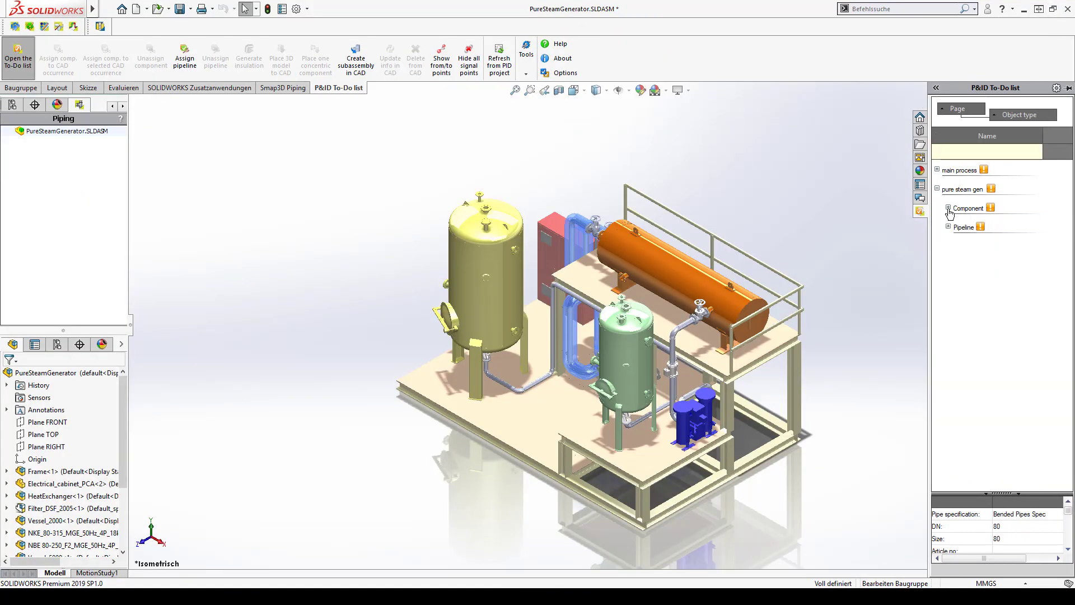
pyautogui.click(949, 228)
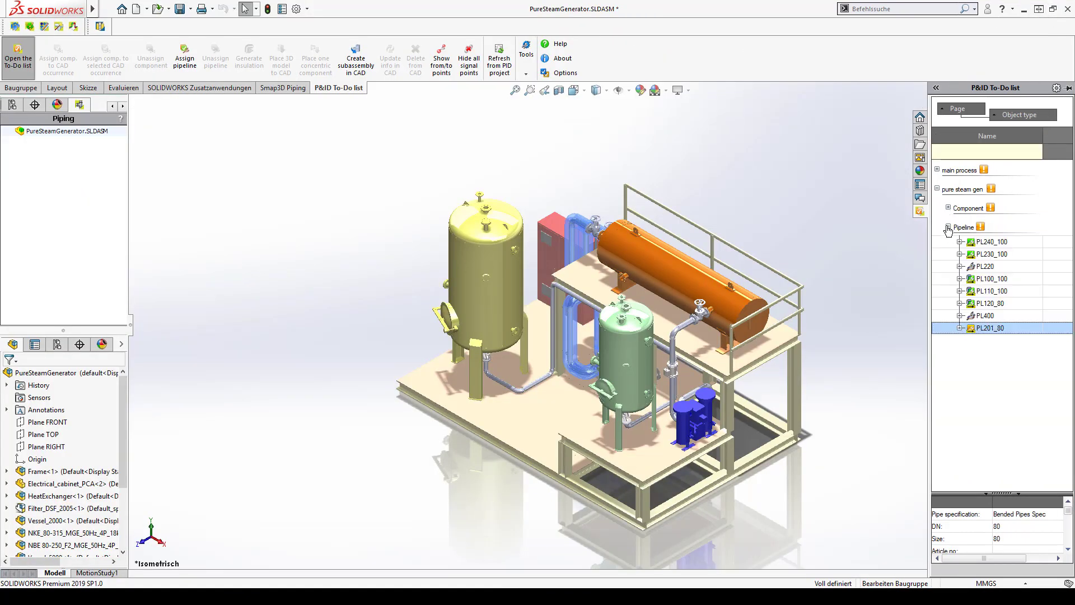
pyautogui.rightClick(981, 330)
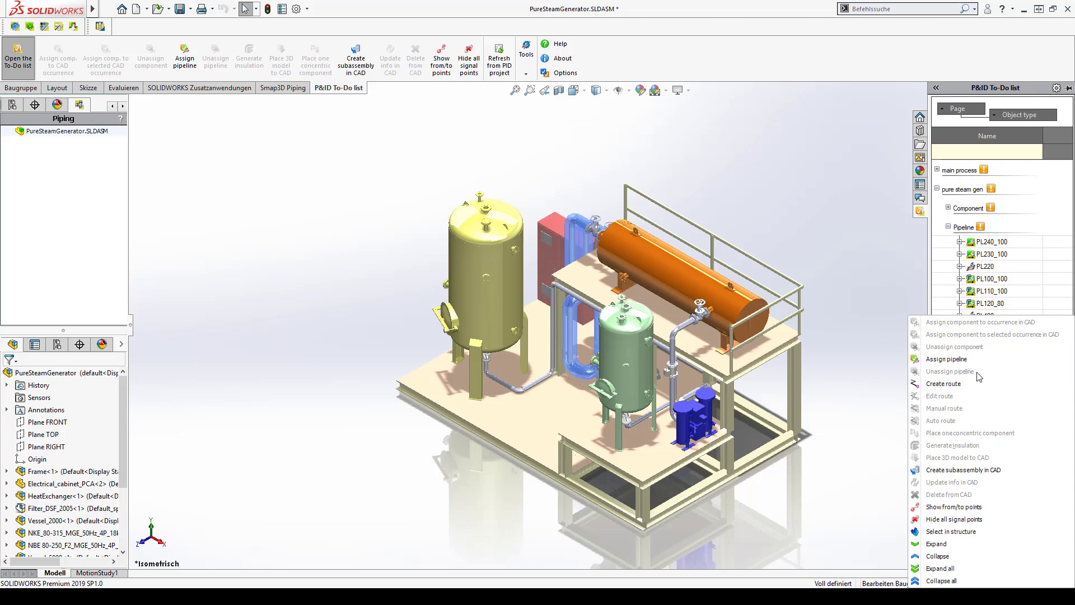
pyautogui.click(938, 509)
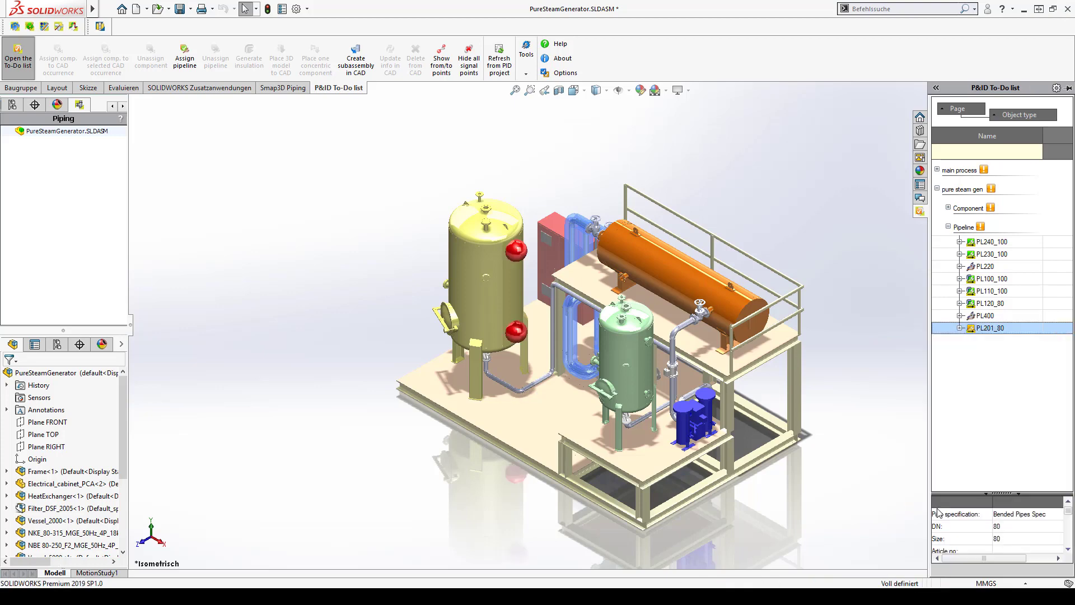
pyautogui.rightClick(974, 328)
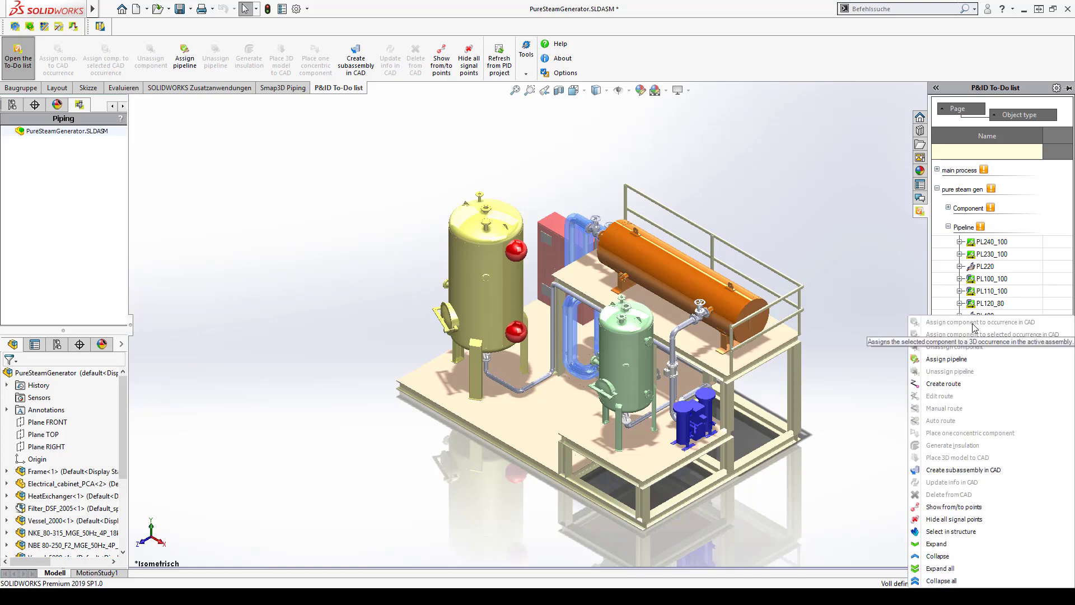
pyautogui.click(951, 519)
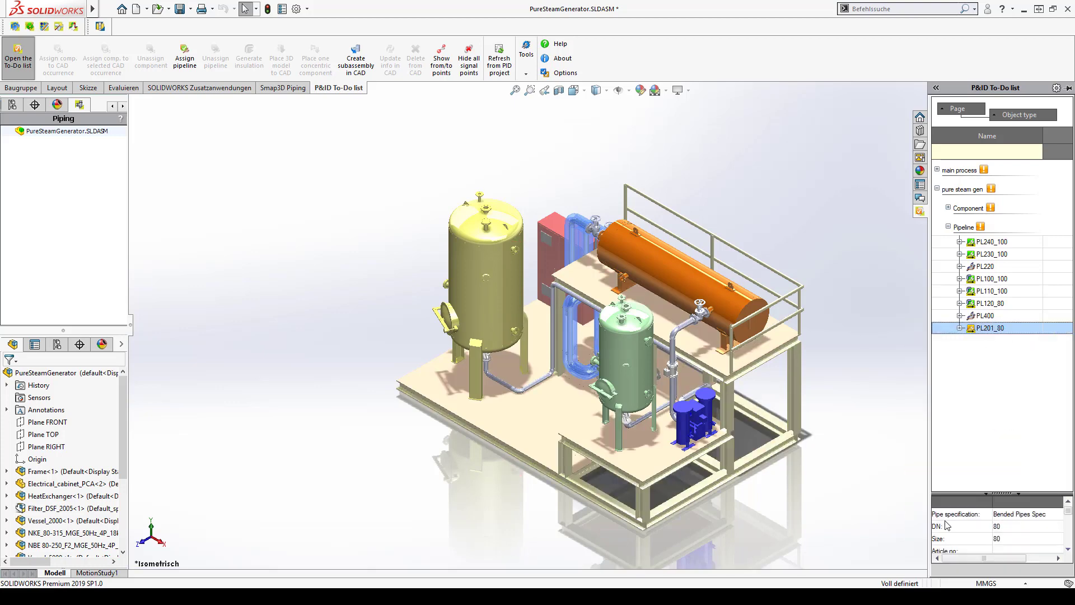
# Step: Create a route for PL201_80 and confirm its new piping subassembly
pyautogui.rightClick(979, 329)
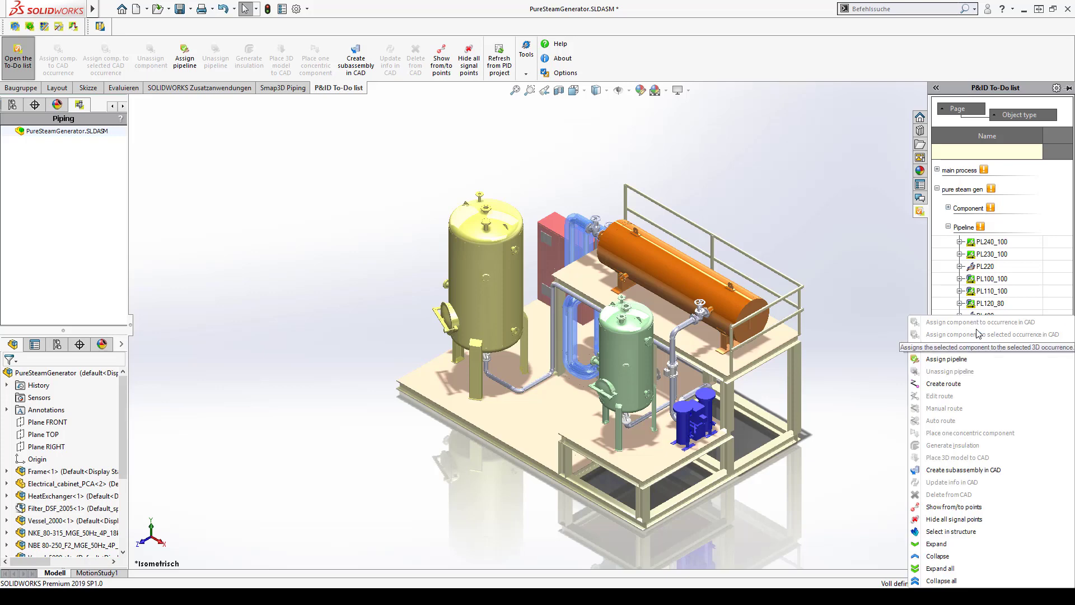
pyautogui.click(946, 384)
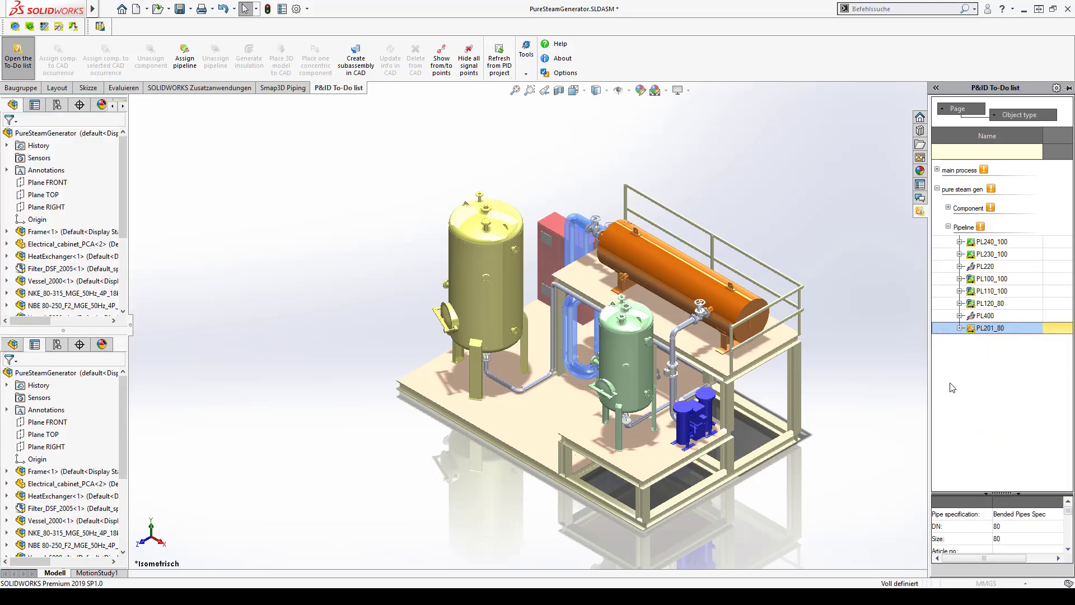
pyautogui.click(8, 292)
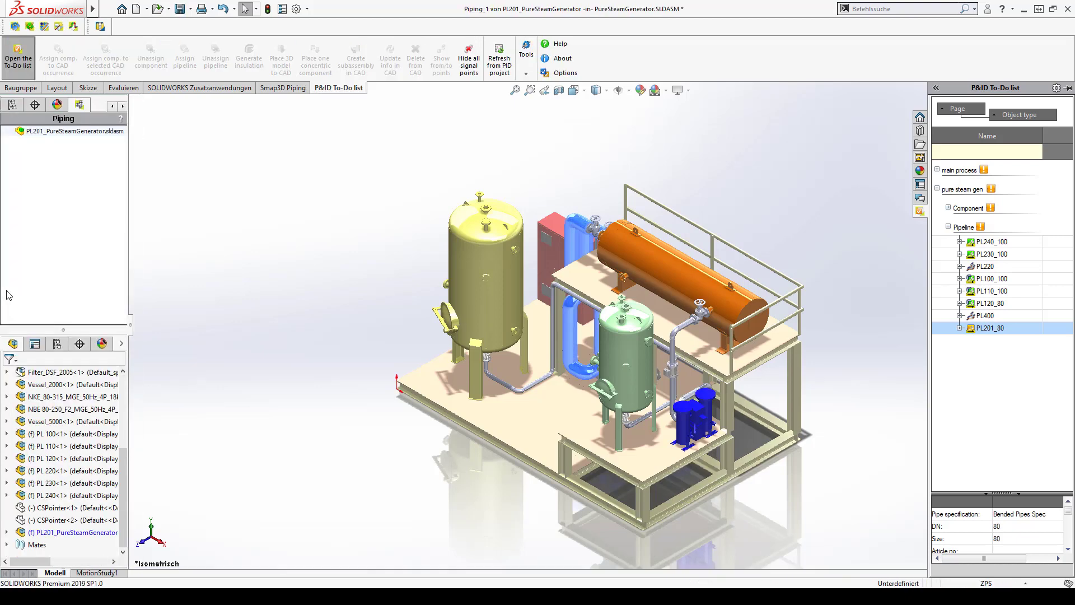
# Step: Manually route PL201_80 with a line joining the yellow vessel's upper and lower nozzles
pyautogui.rightClick(990, 328)
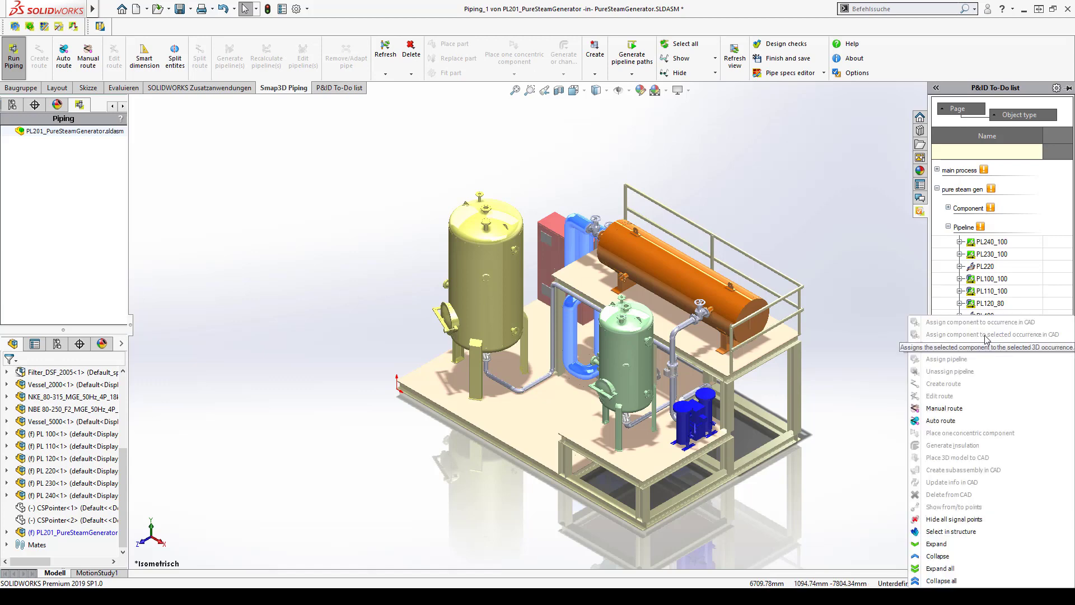
pyautogui.click(938, 423)
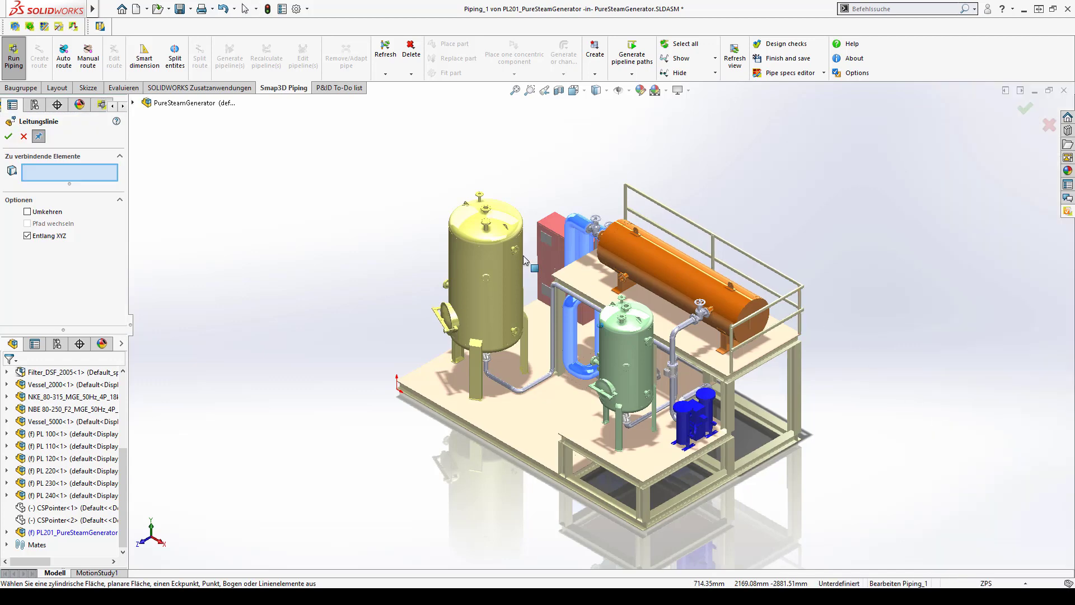
pyautogui.scroll(-2, 453, 325)
pyautogui.scroll(-3, 453, 325)
pyautogui.scroll(-2, 486, 323)
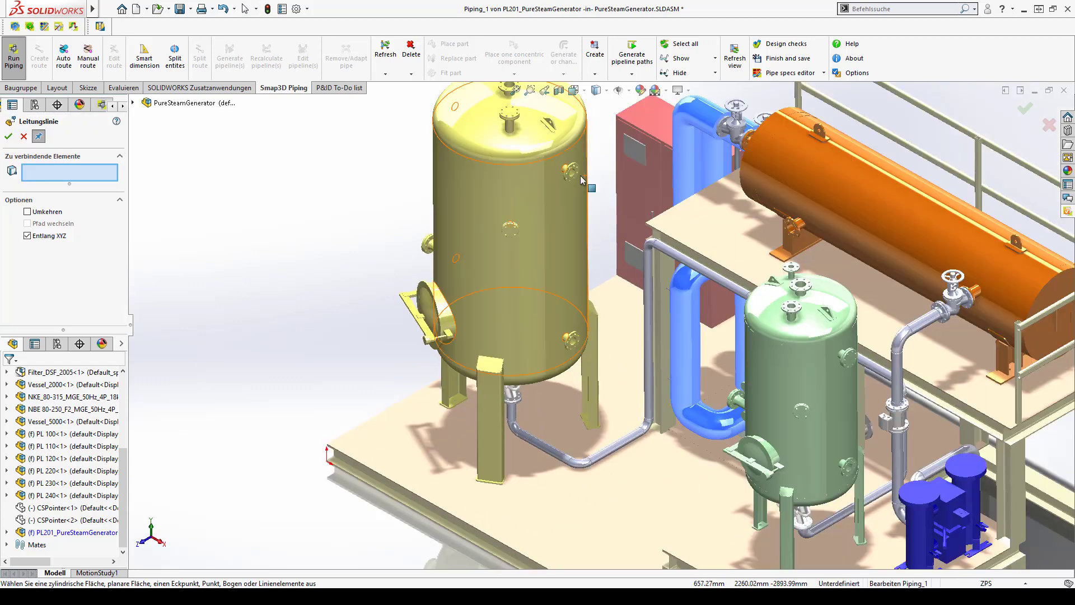
pyautogui.scroll(-2, 574, 178)
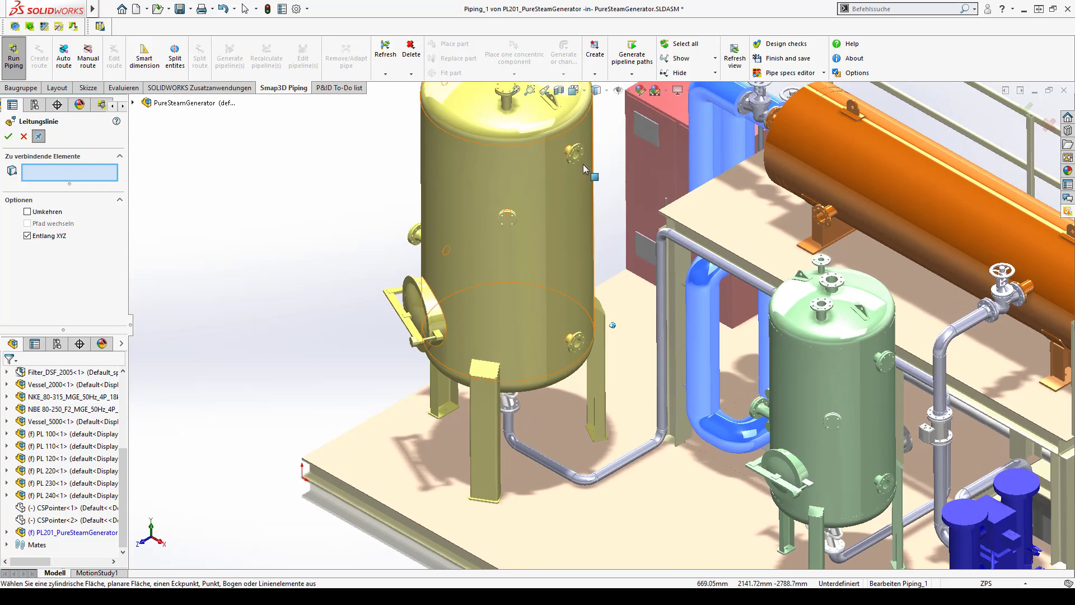
pyautogui.scroll(-2, 583, 164)
pyautogui.click(591, 145)
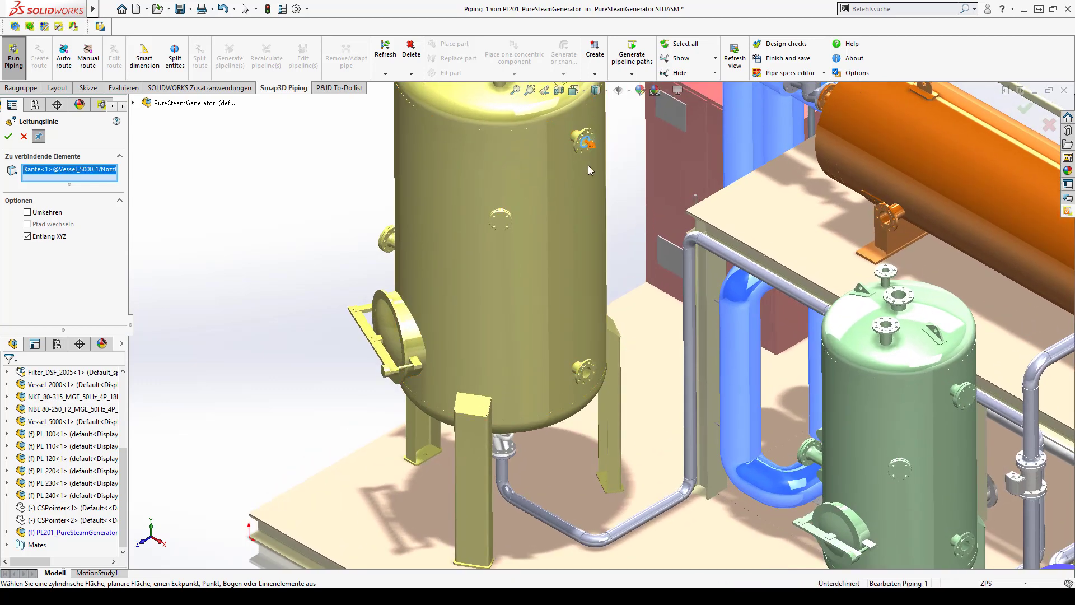
pyautogui.click(587, 372)
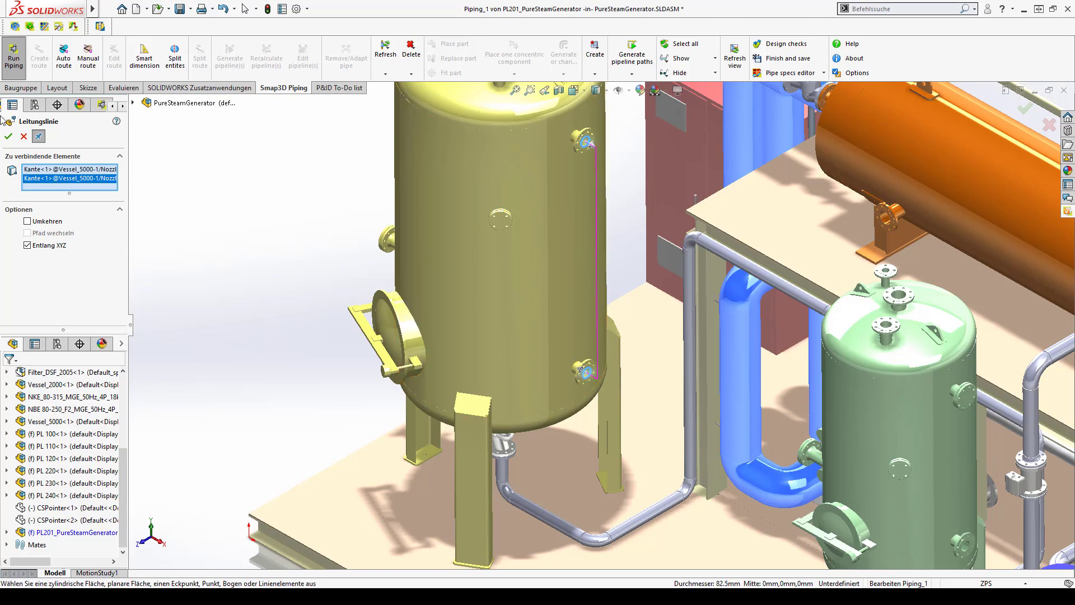
pyautogui.click(8, 137)
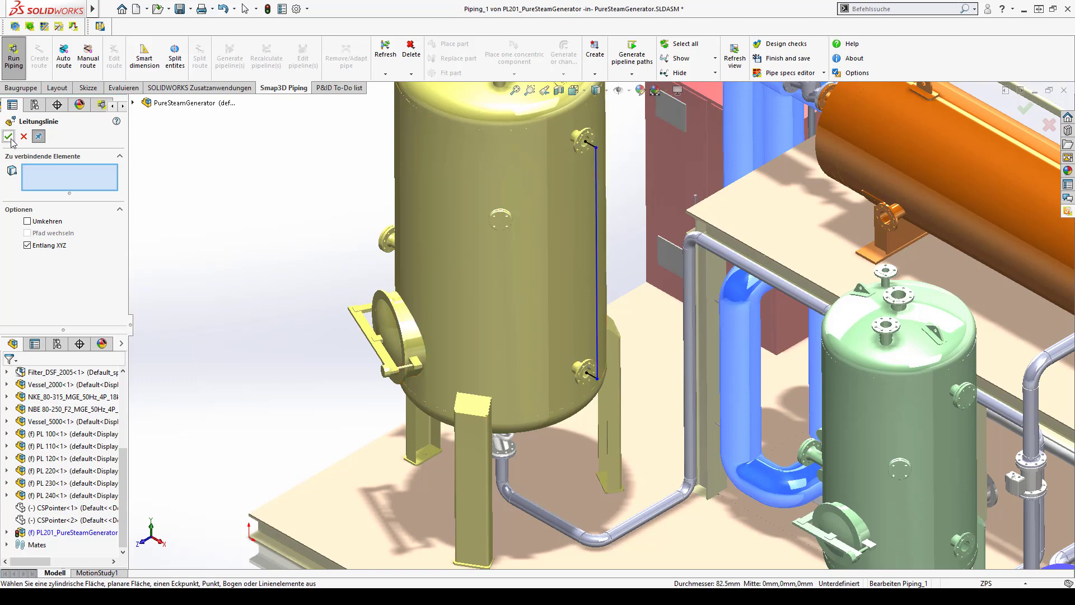
pyautogui.click(9, 137)
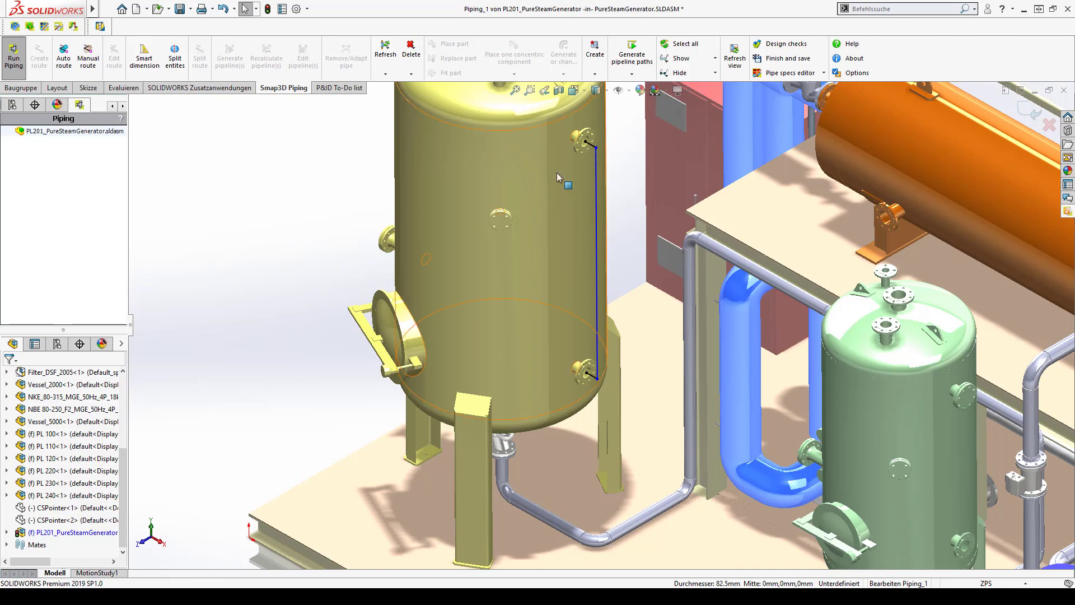
# Step: Set the route line's length to 400 and exit route editing to build the pipe
pyautogui.click(594, 150)
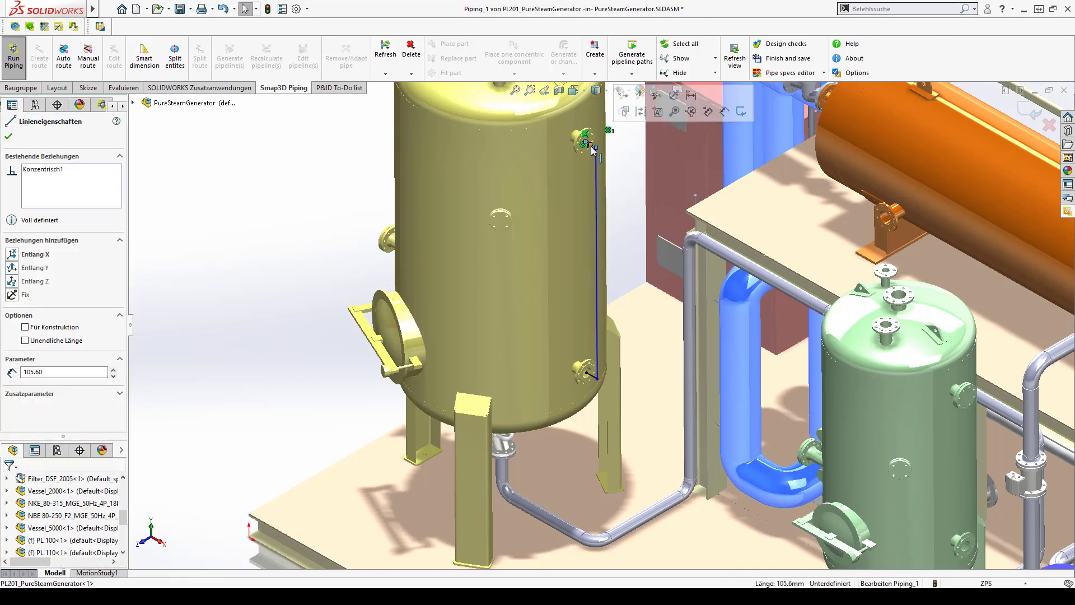
pyautogui.doubleClick(63, 374)
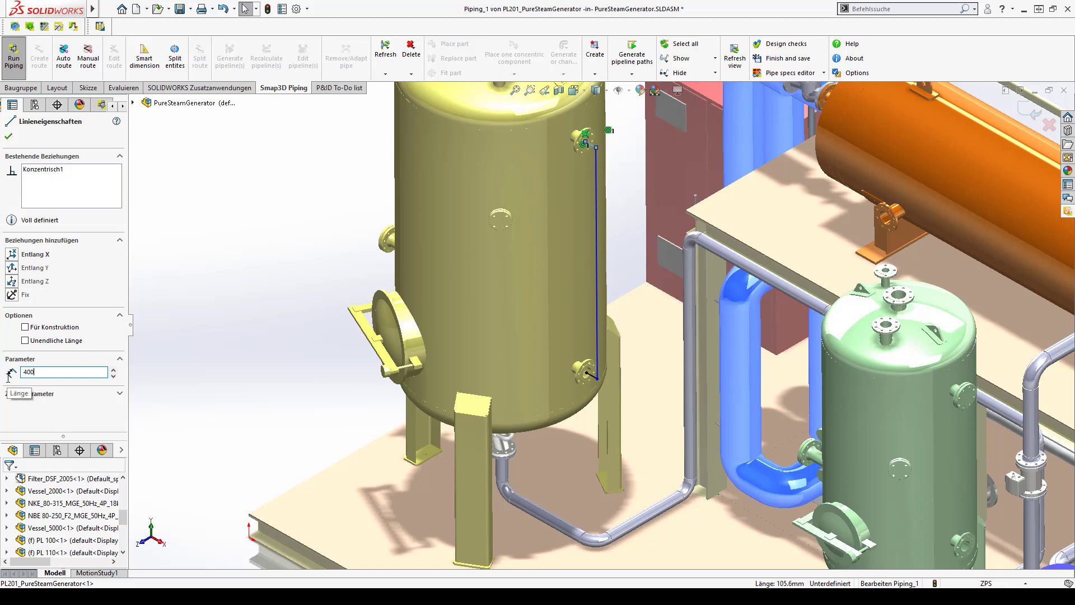
pyautogui.write('400')
pyautogui.press('Return')
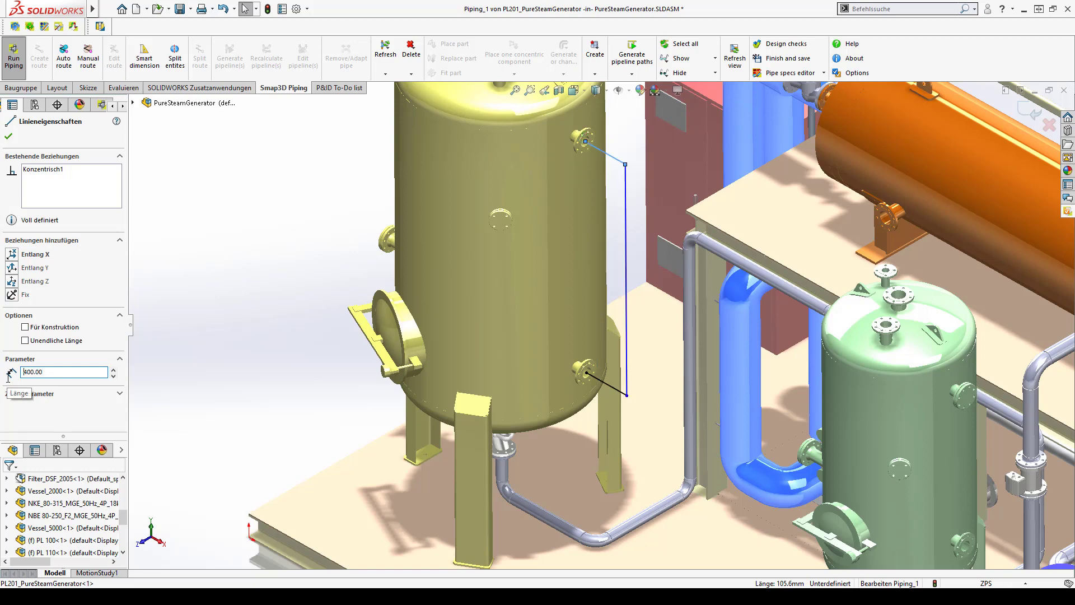
pyautogui.click(8, 137)
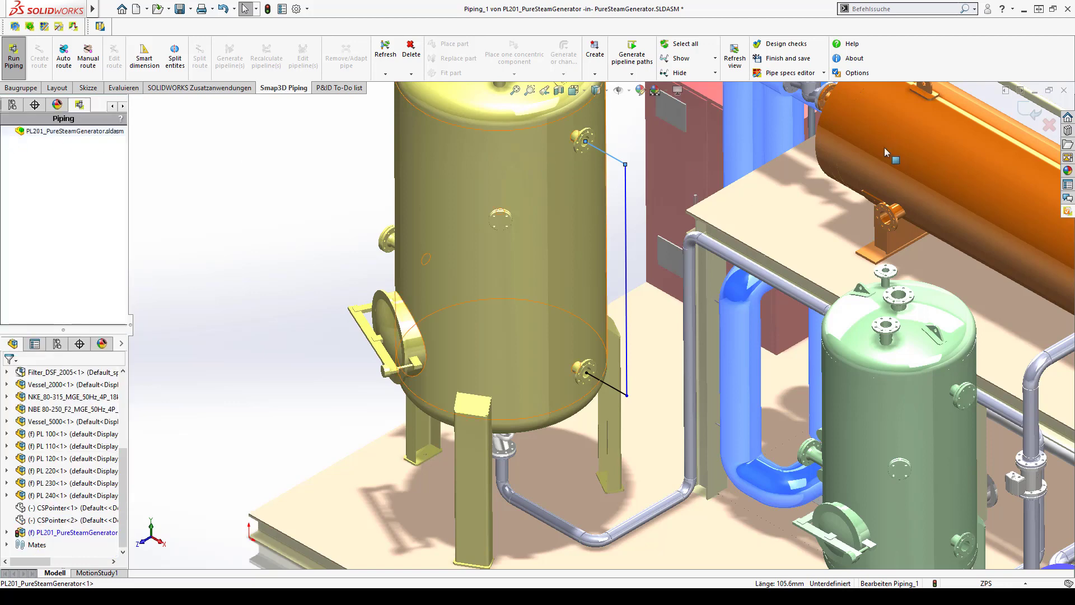
pyautogui.click(1020, 114)
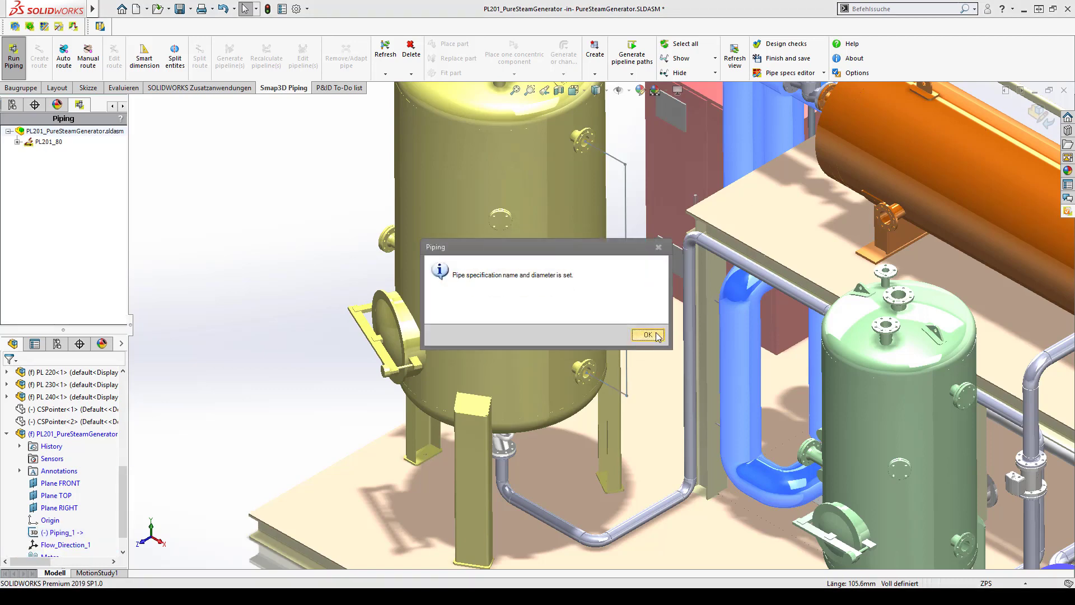
# Step: Acknowledge the pipe specification message and return to the isometric view of the plant
pyautogui.click(658, 337)
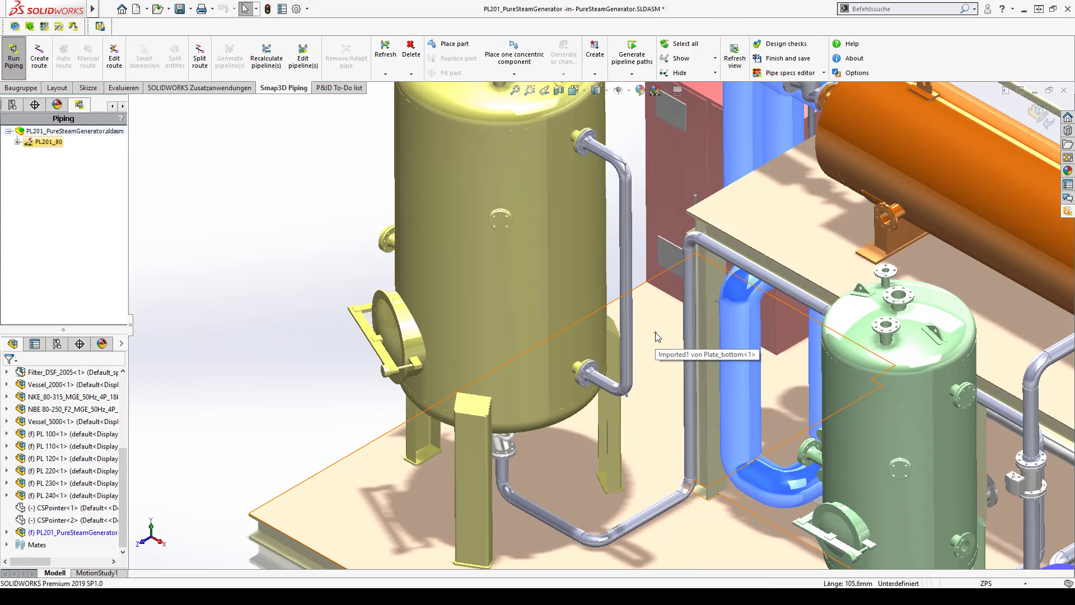
pyautogui.scroll(5, 657, 336)
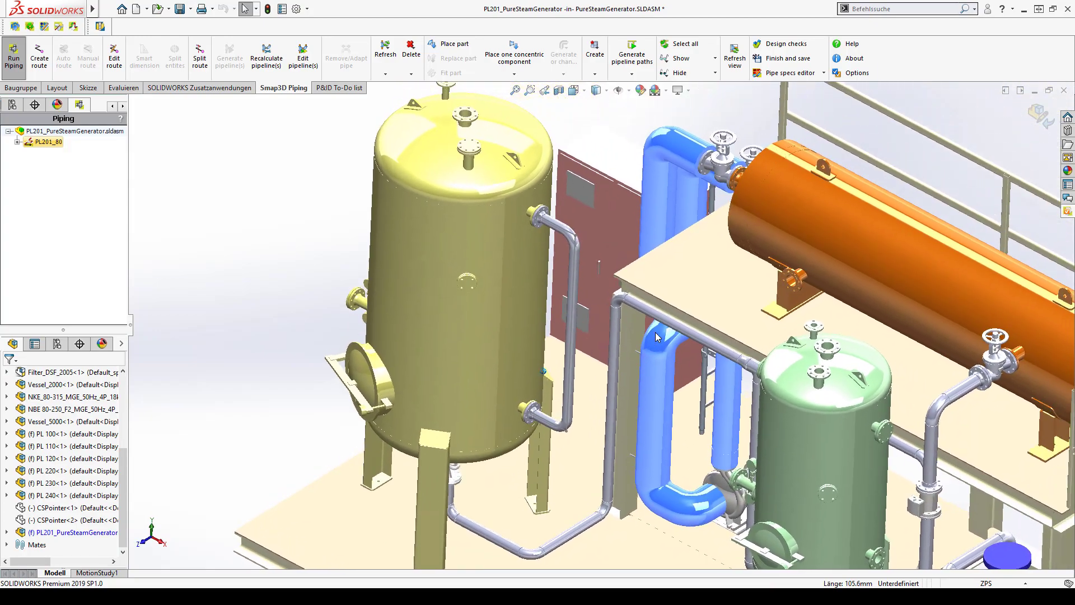
pyautogui.scroll(3, 656, 334)
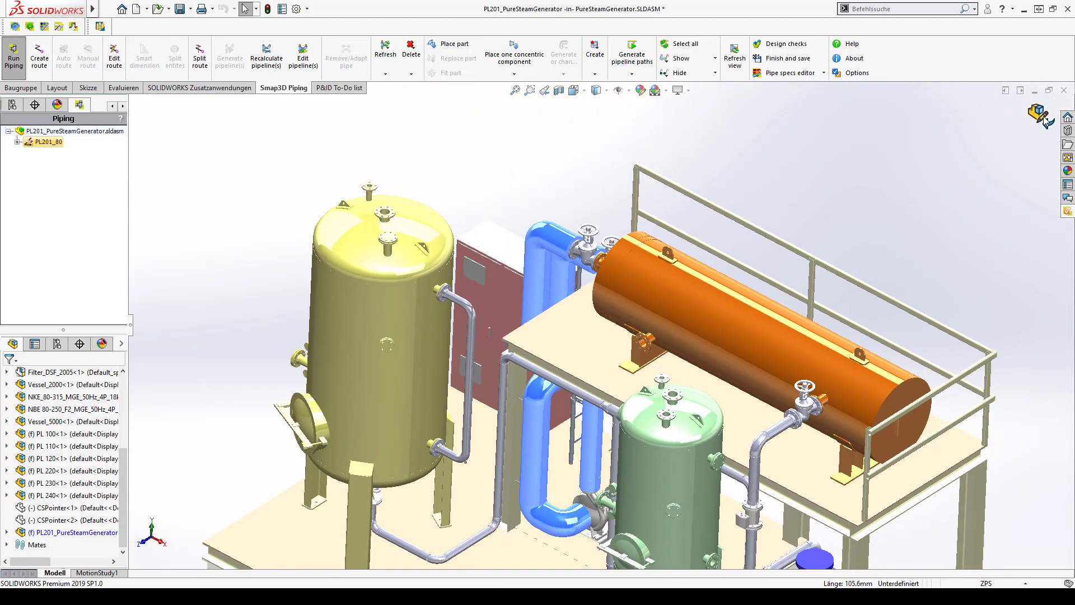
pyautogui.click(1043, 116)
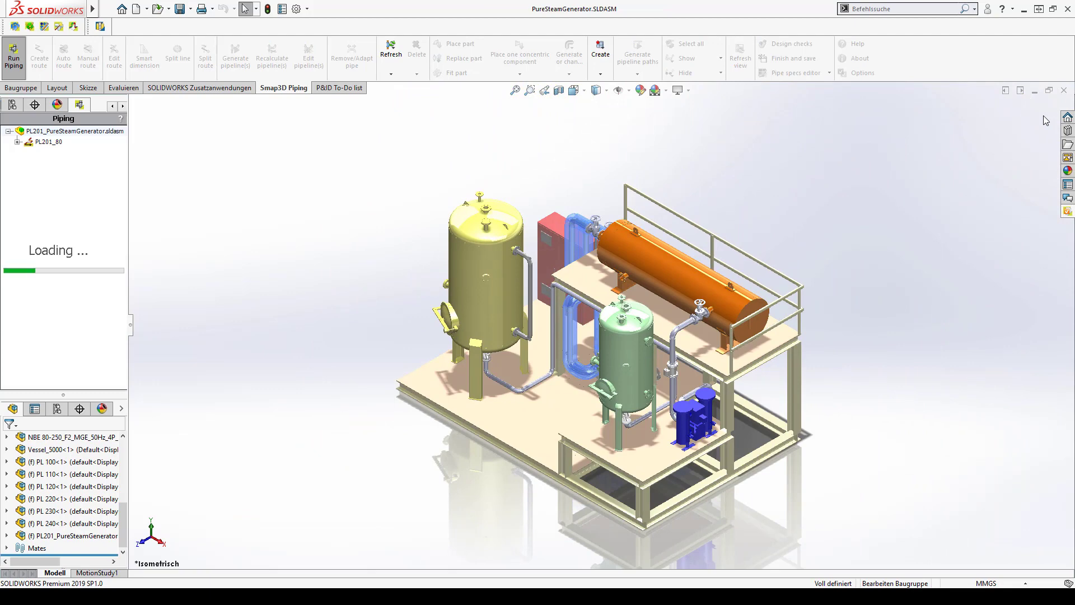
# Step: Reopen the P&ID To-Do list with Component expanded, then start inserting a component
pyautogui.click(1067, 211)
pyautogui.click(947, 208)
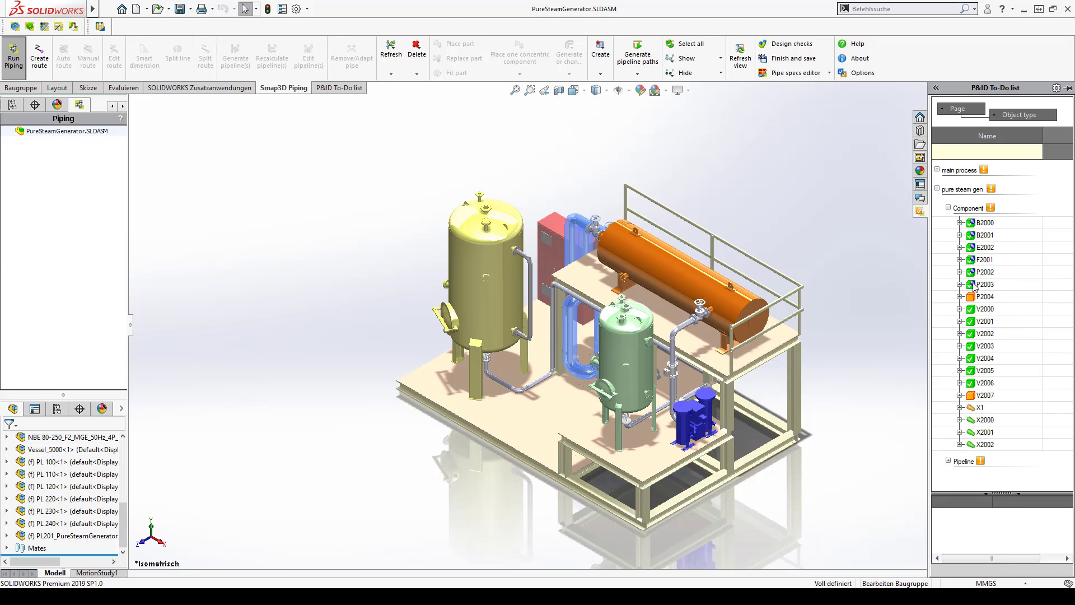
pyautogui.click(22, 88)
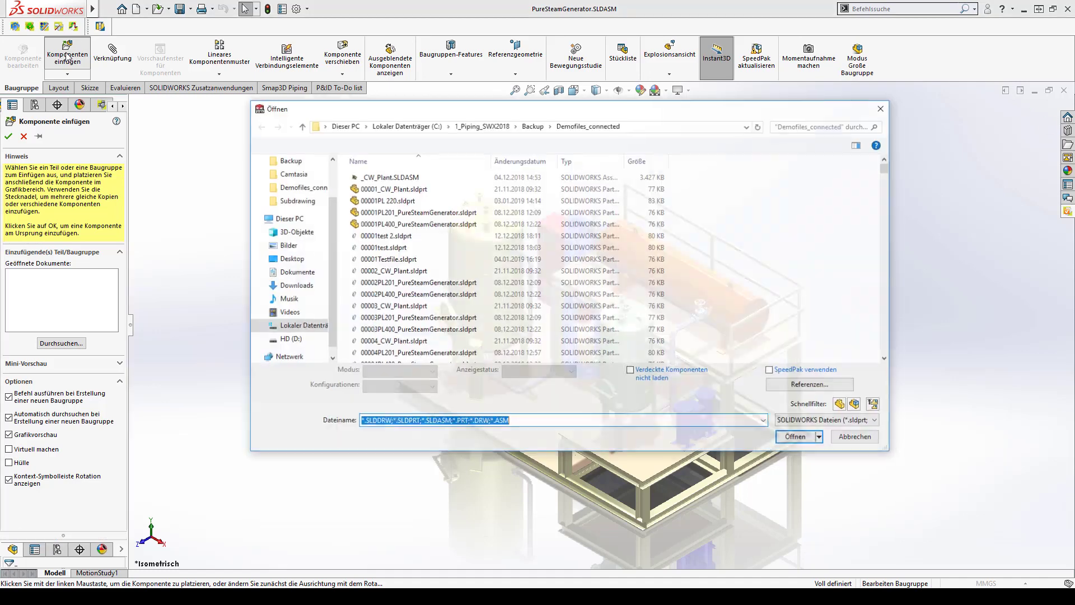
# Step: Insert Pumpe.STEP from the Desktop and drop it onto the frame floor
pyautogui.click(282, 186)
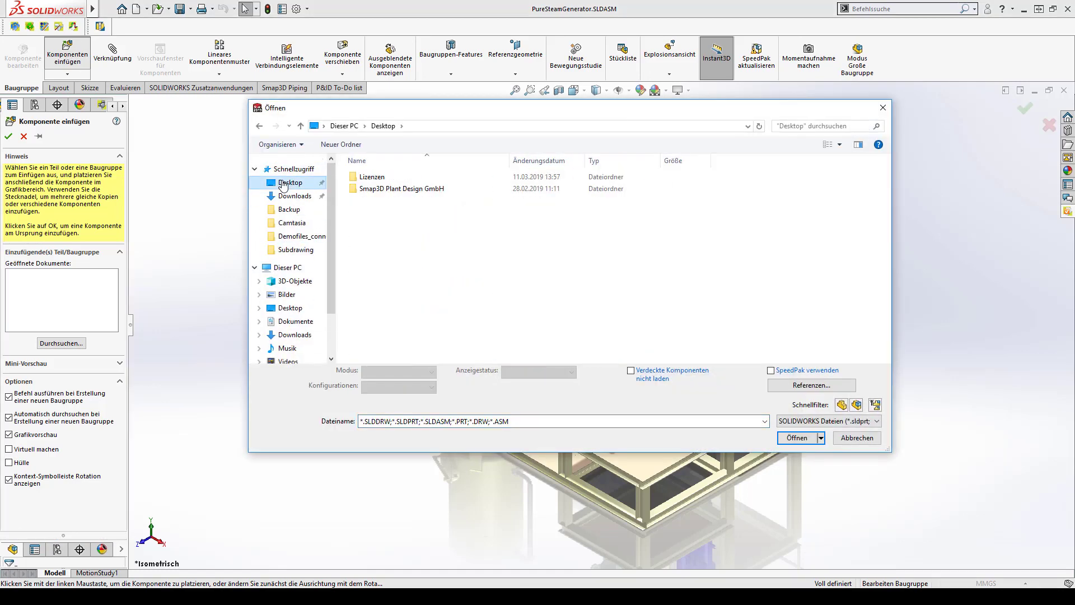
pyautogui.click(827, 421)
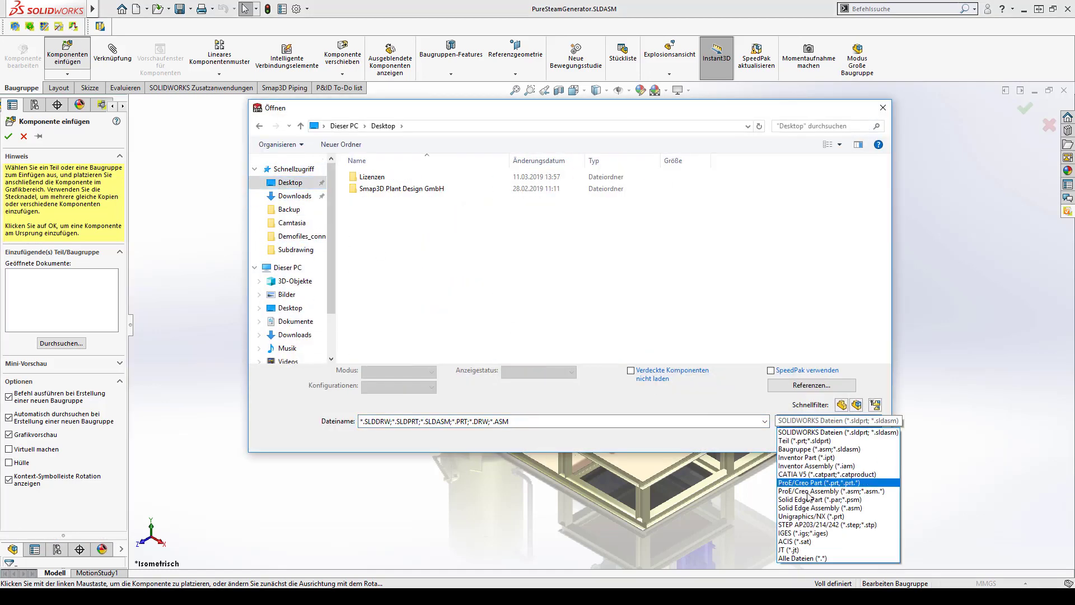
pyautogui.click(811, 526)
pyautogui.click(379, 206)
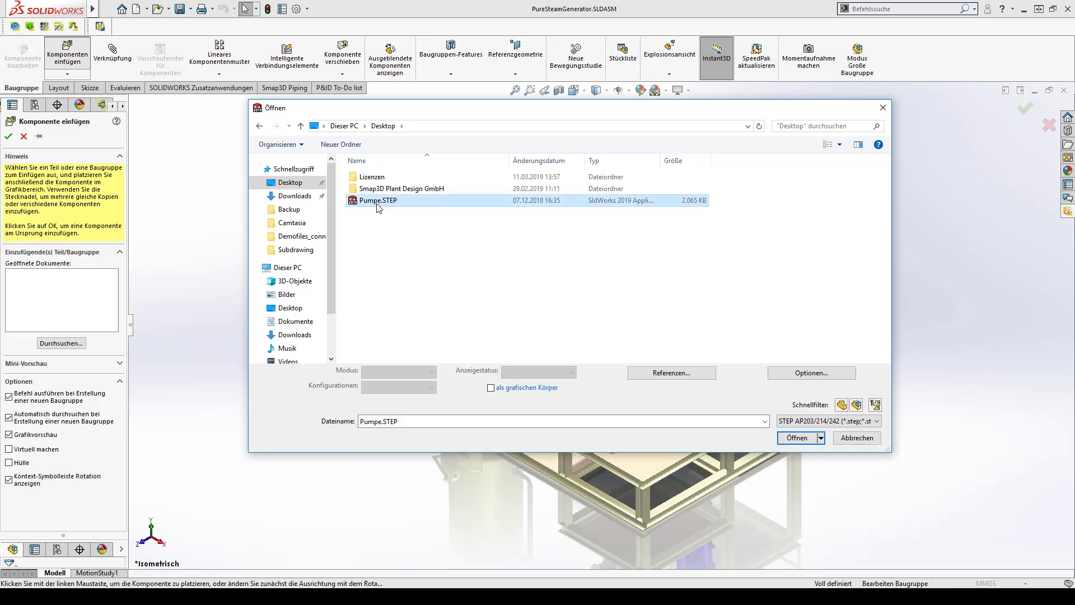
pyautogui.click(812, 443)
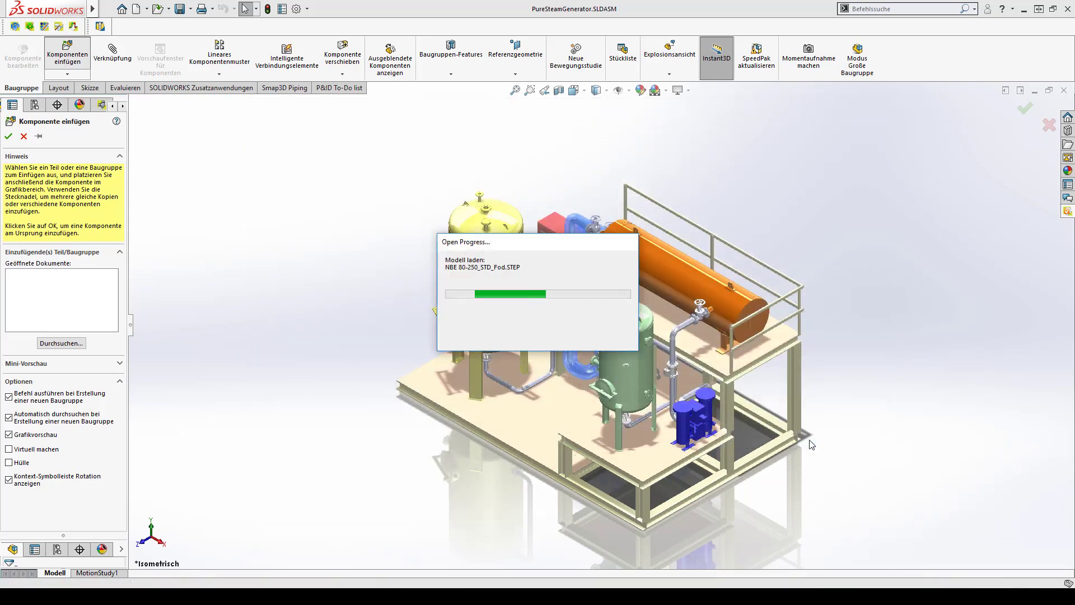
pyautogui.click(811, 444)
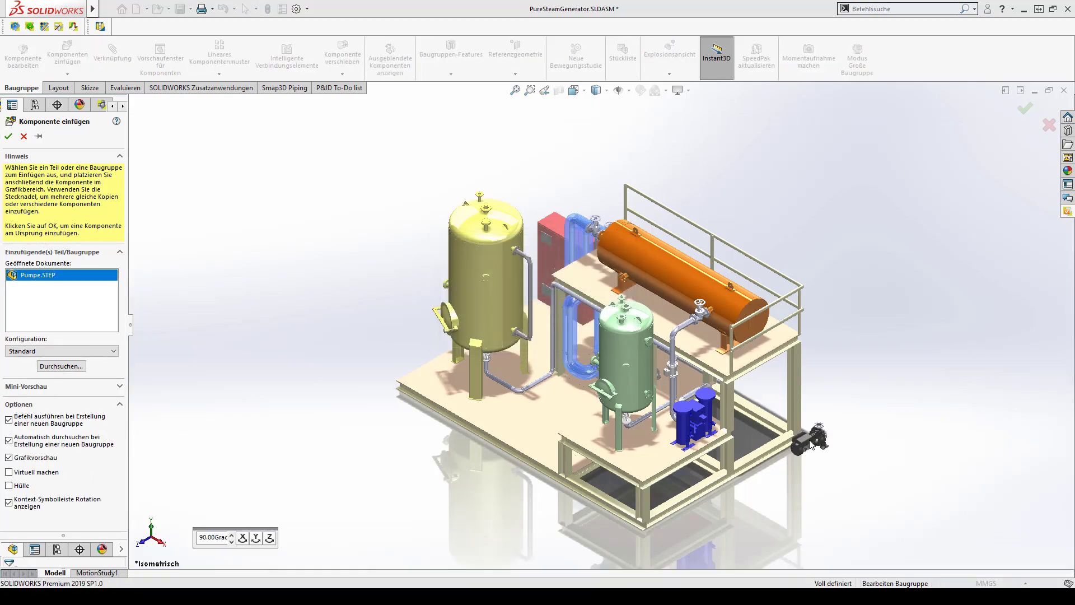
pyautogui.hotkey('ctrl', '1')
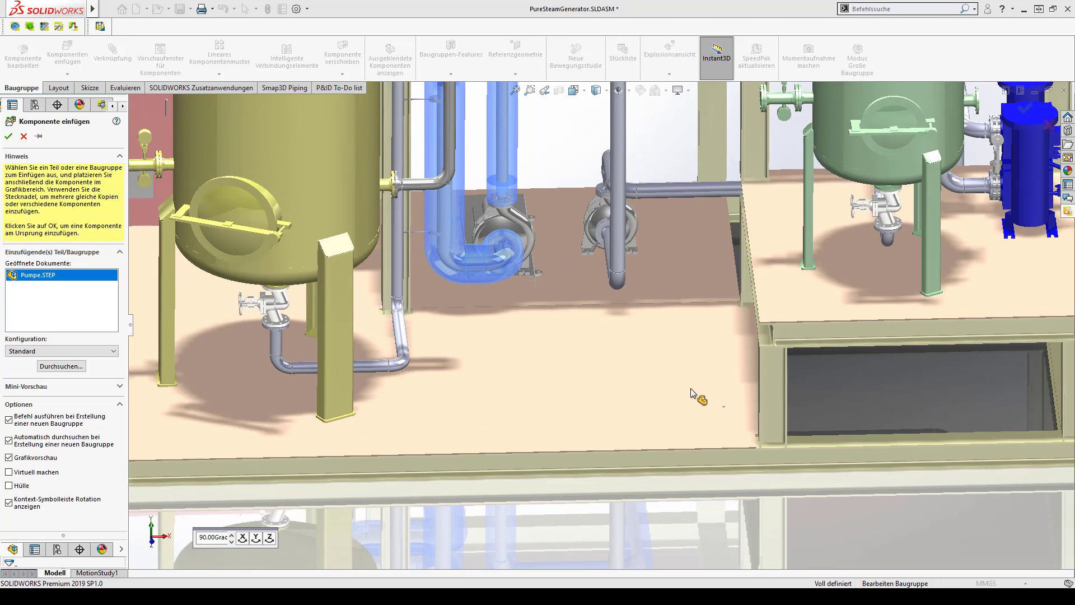
pyautogui.click(690, 388)
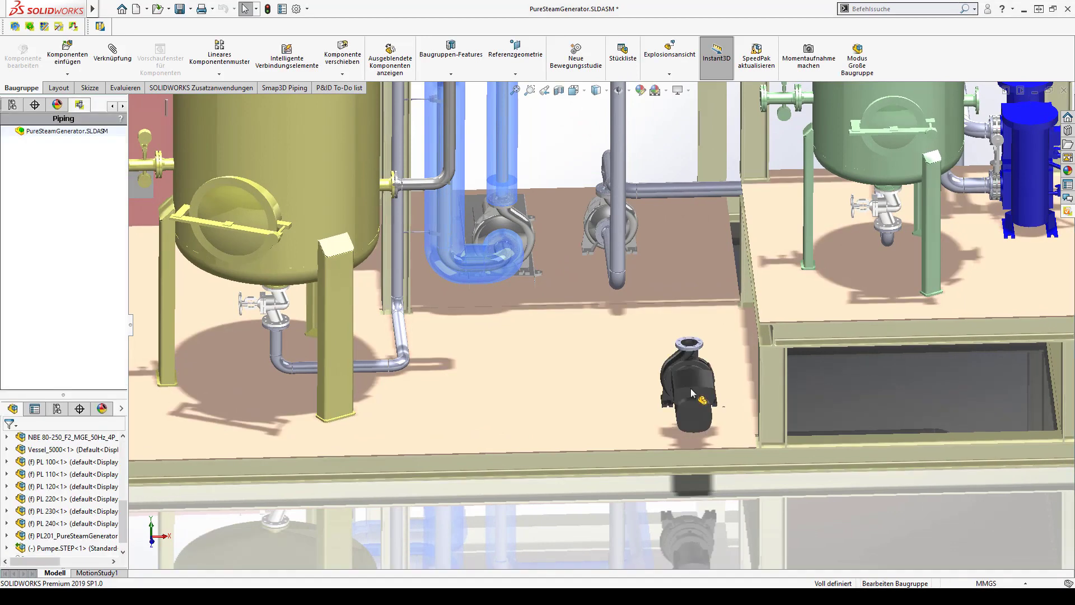
# Step: Mate the pump's foot hole concentric to a bottom-plate hole with rotation locked
pyautogui.click(113, 59)
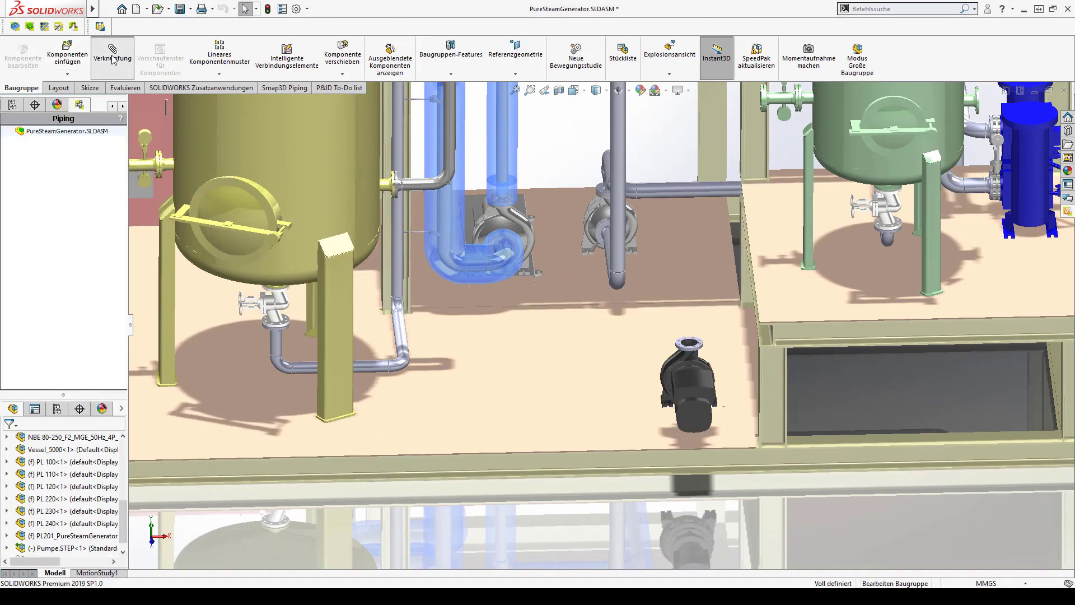
pyautogui.scroll(-2, 612, 306)
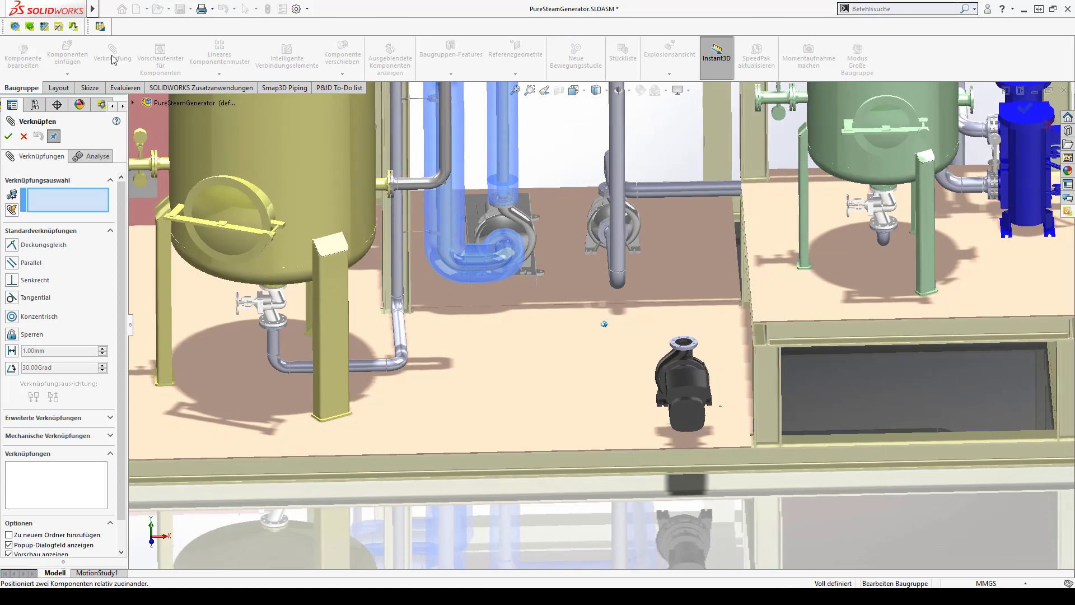
pyautogui.scroll(-2, 613, 306)
pyautogui.scroll(-2, 613, 306)
pyautogui.scroll(-2, 711, 378)
pyautogui.scroll(-2, 711, 378)
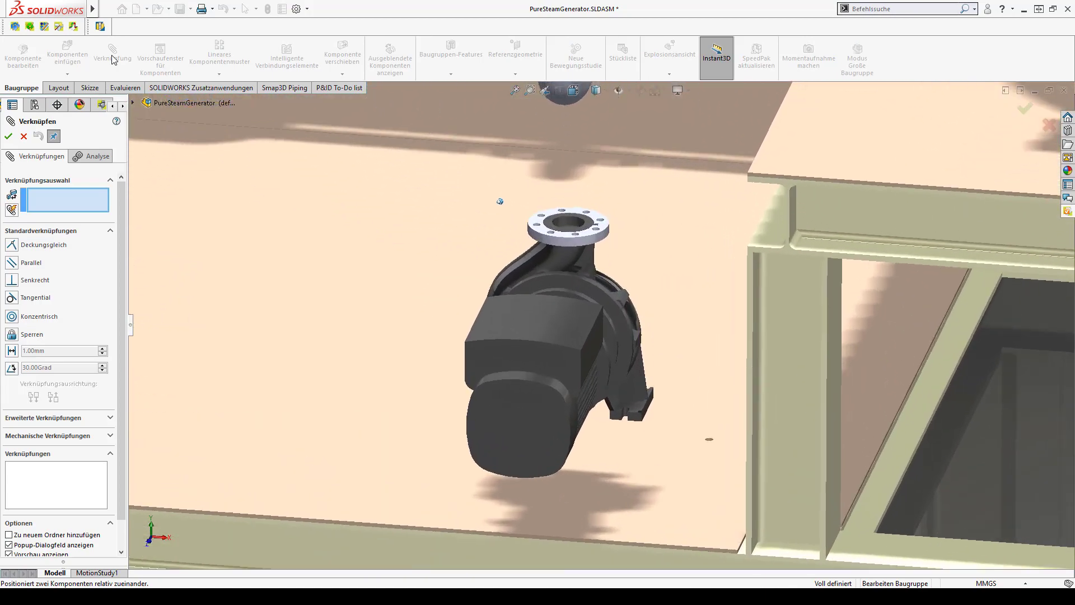
pyautogui.scroll(-1, 711, 378)
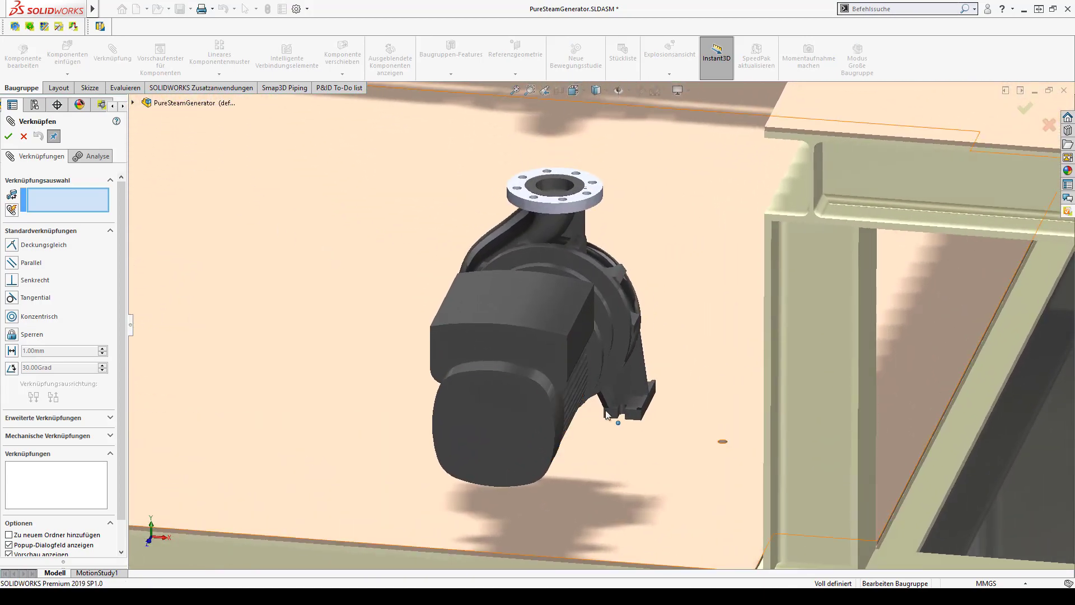
pyautogui.click(623, 415)
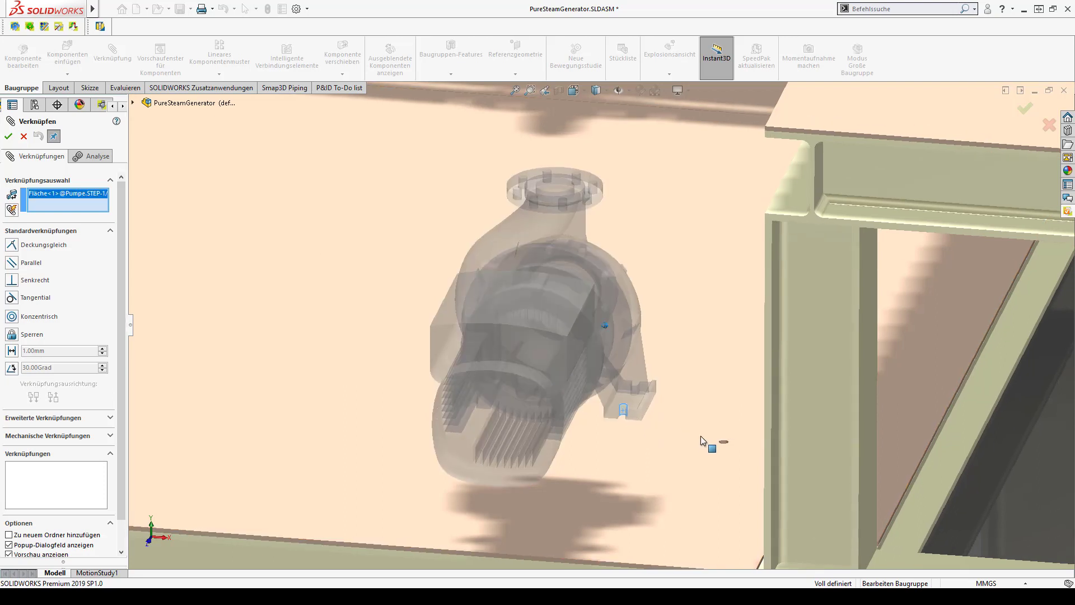
pyautogui.scroll(-2, 701, 436)
pyautogui.scroll(-2, 741, 448)
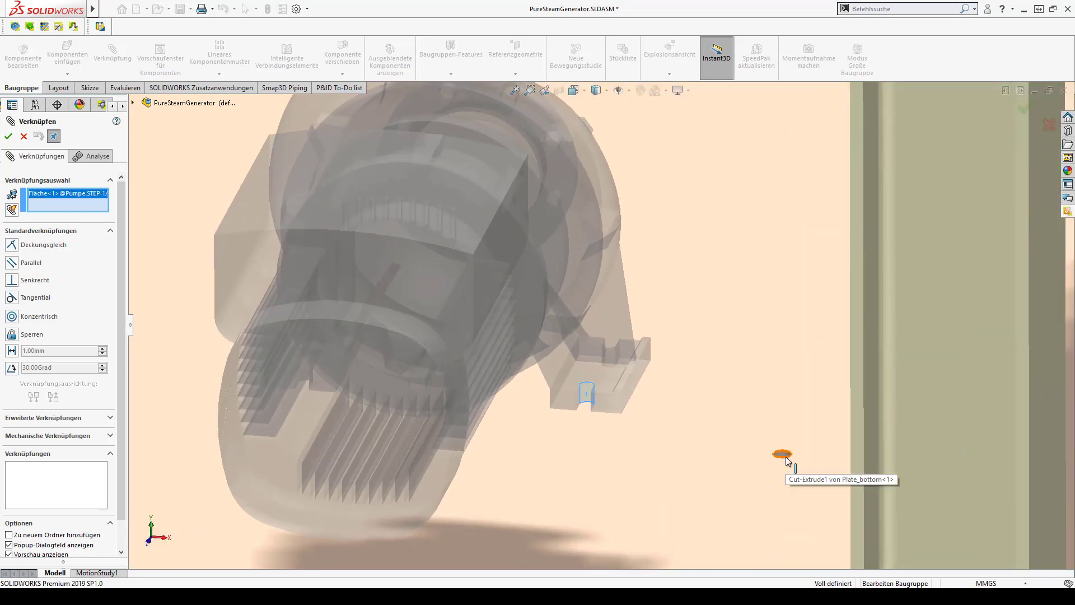
pyautogui.click(784, 454)
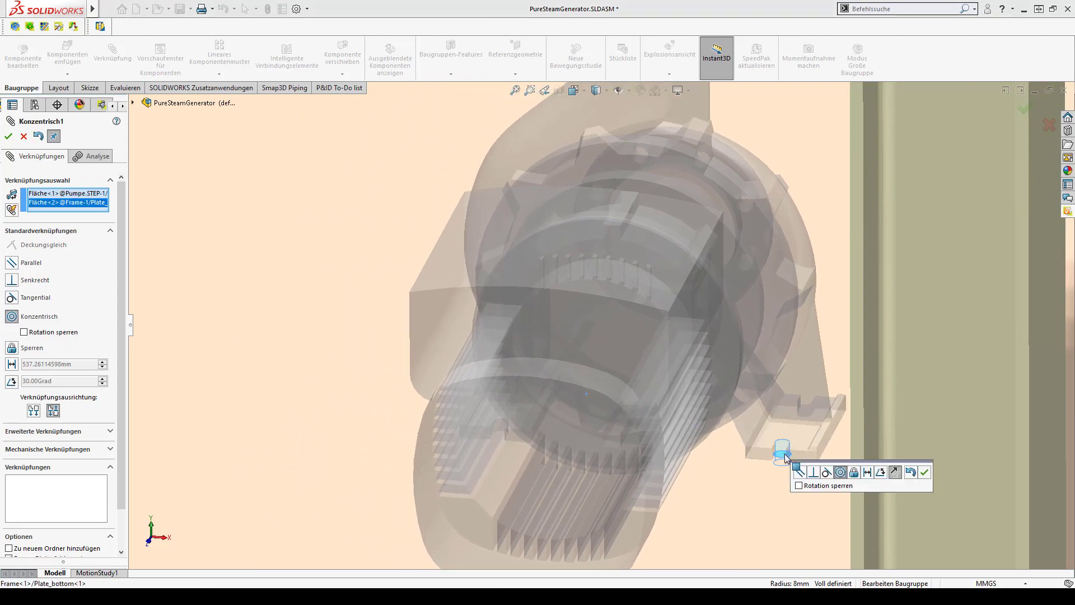
pyautogui.click(799, 486)
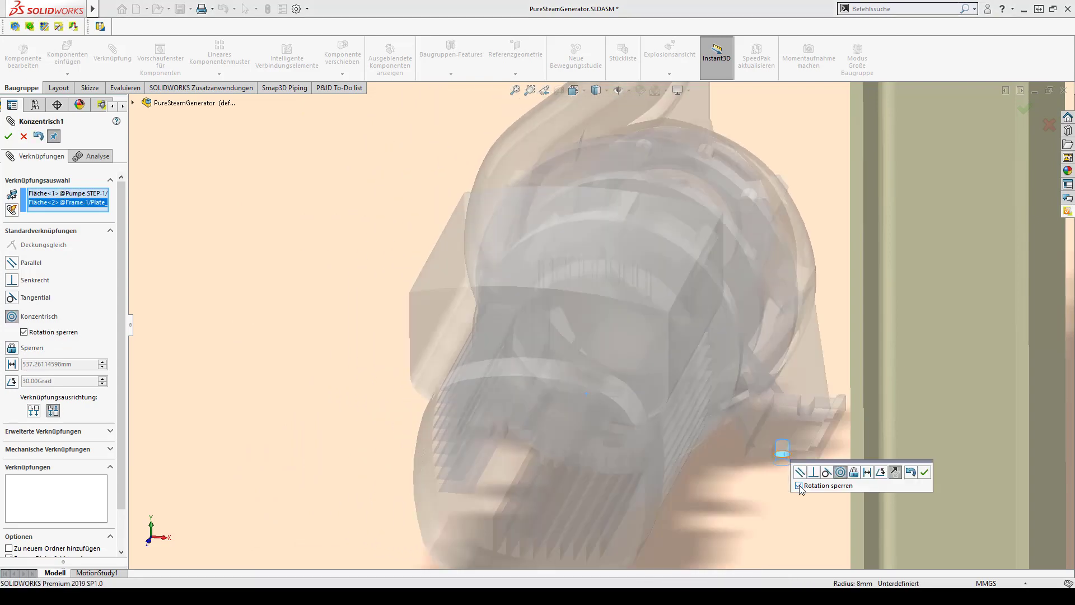
pyautogui.click(928, 469)
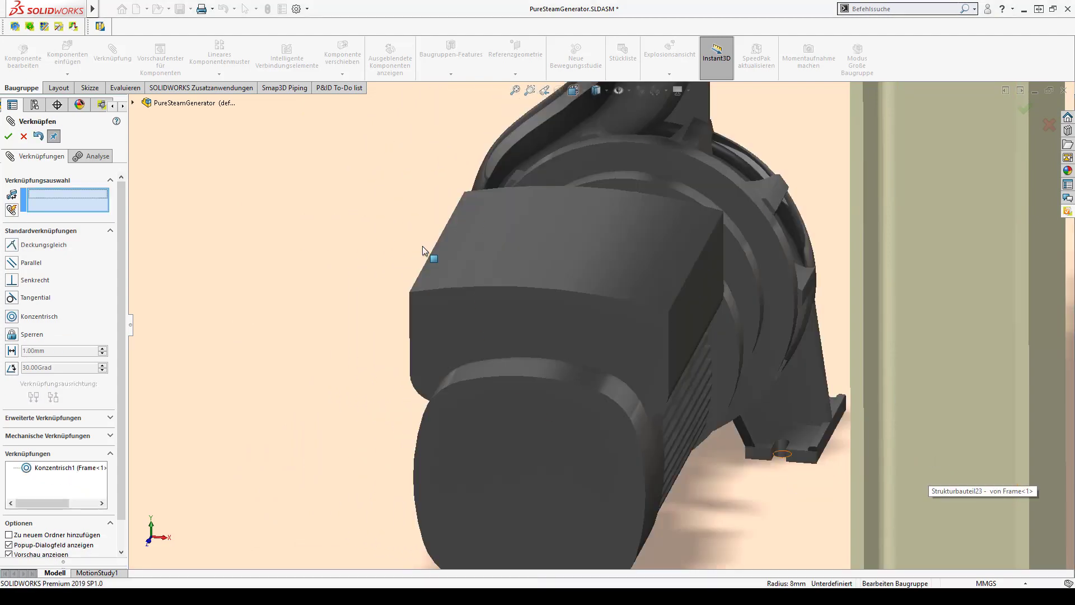
pyautogui.click(8, 136)
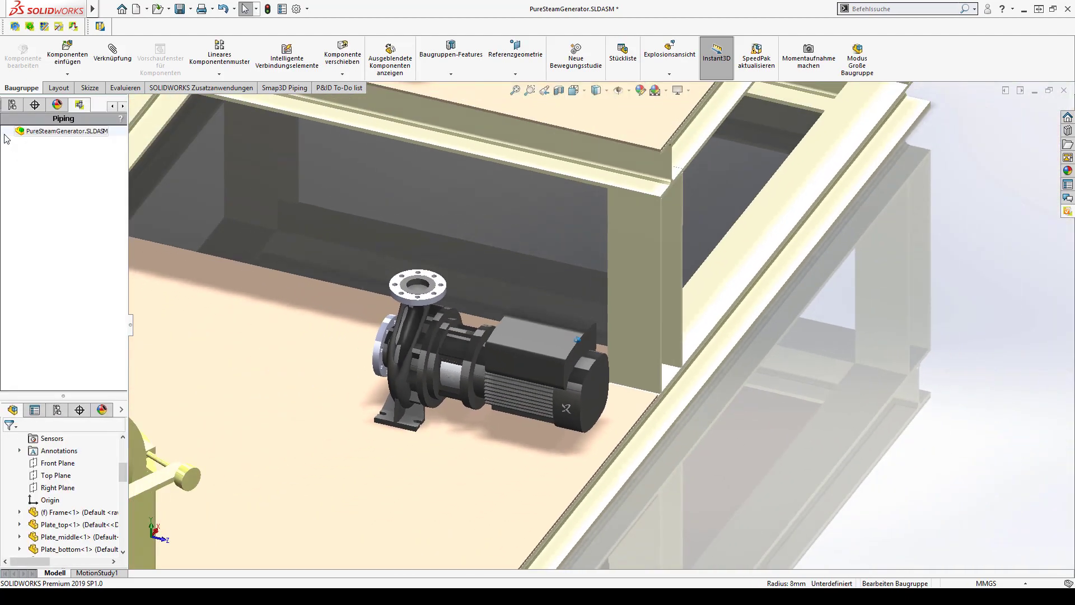
# Step: Select the Pumpe.STEP occurrence and assign P&ID component P2004 to it
pyautogui.scroll(-5, 52, 477)
pyautogui.scroll(-5, 34, 498)
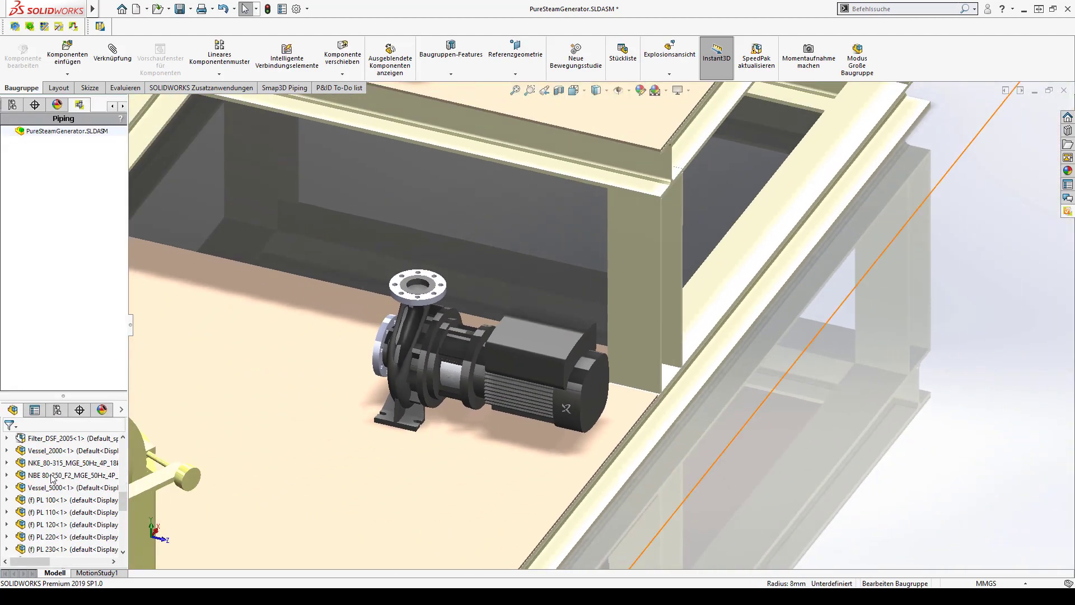
pyautogui.click(6, 512)
pyautogui.click(6, 512)
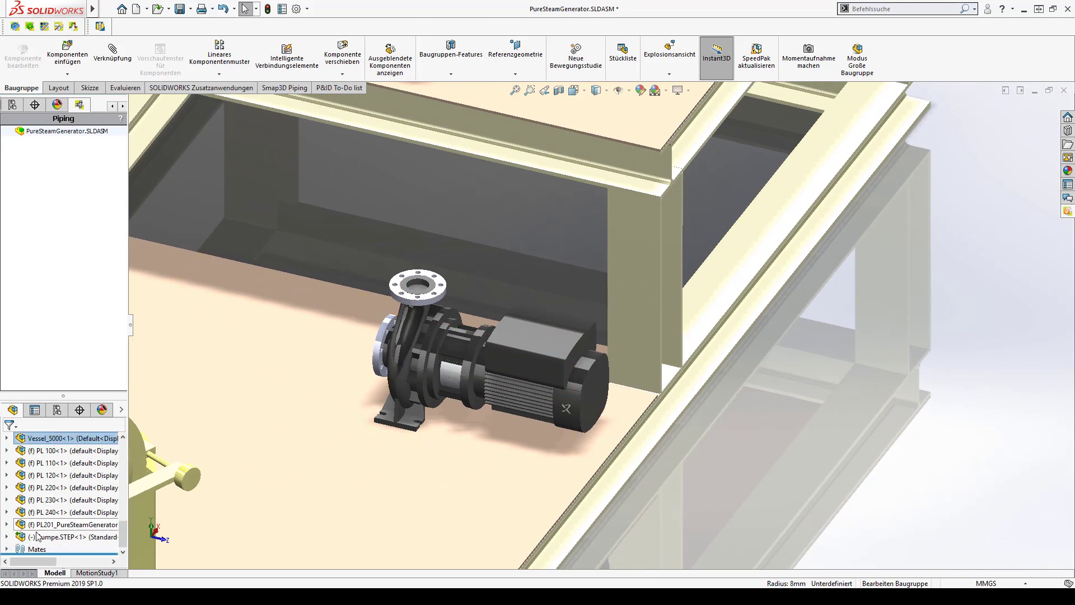
pyautogui.click(56, 537)
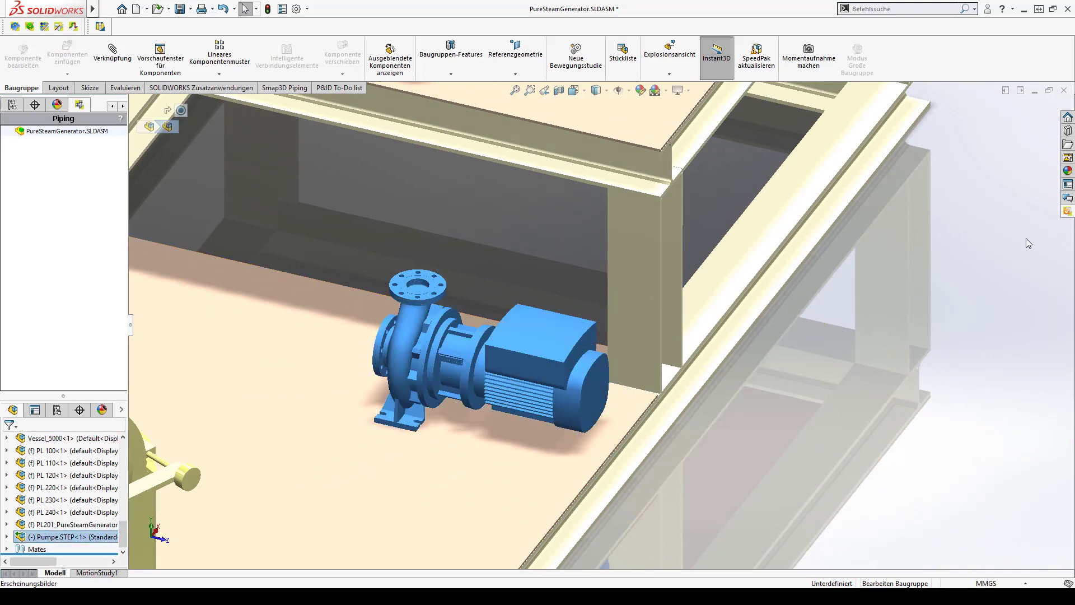
pyautogui.click(1067, 212)
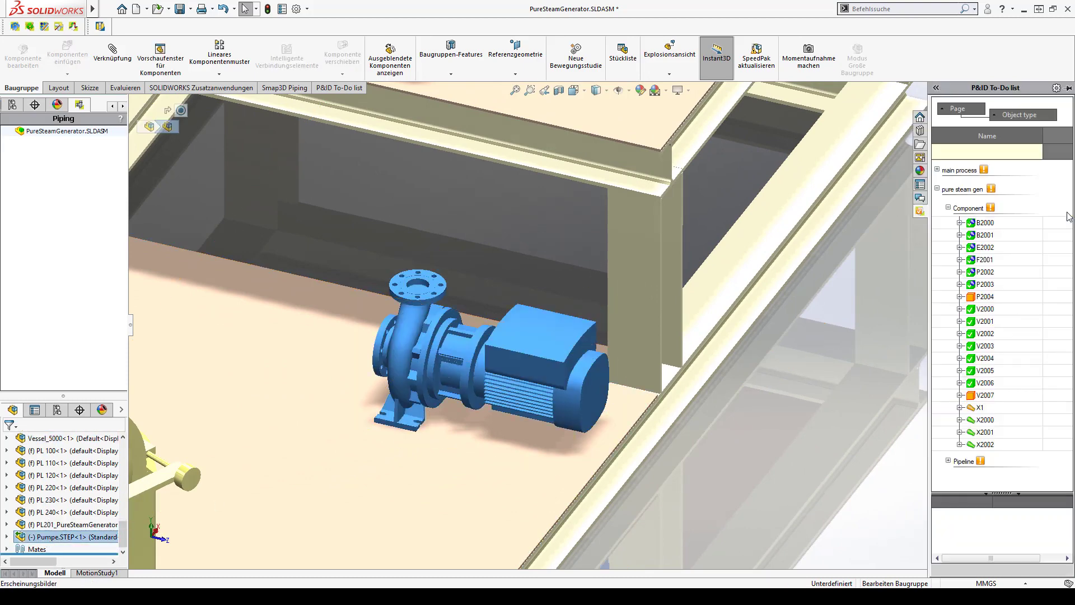
pyautogui.click(995, 298)
pyautogui.rightClick(996, 298)
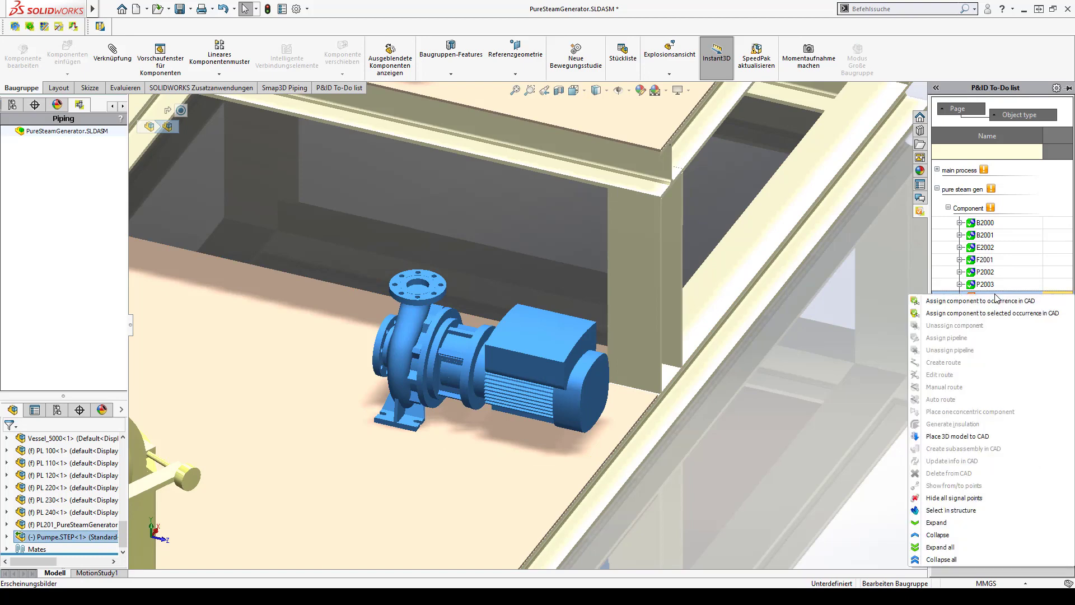
pyautogui.click(972, 322)
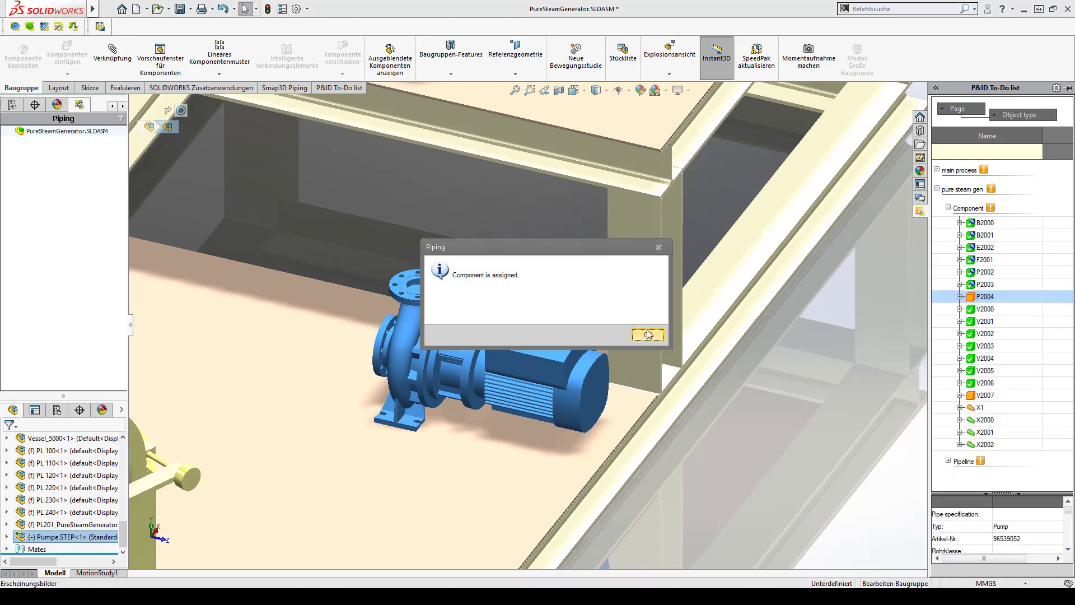
pyautogui.click(647, 336)
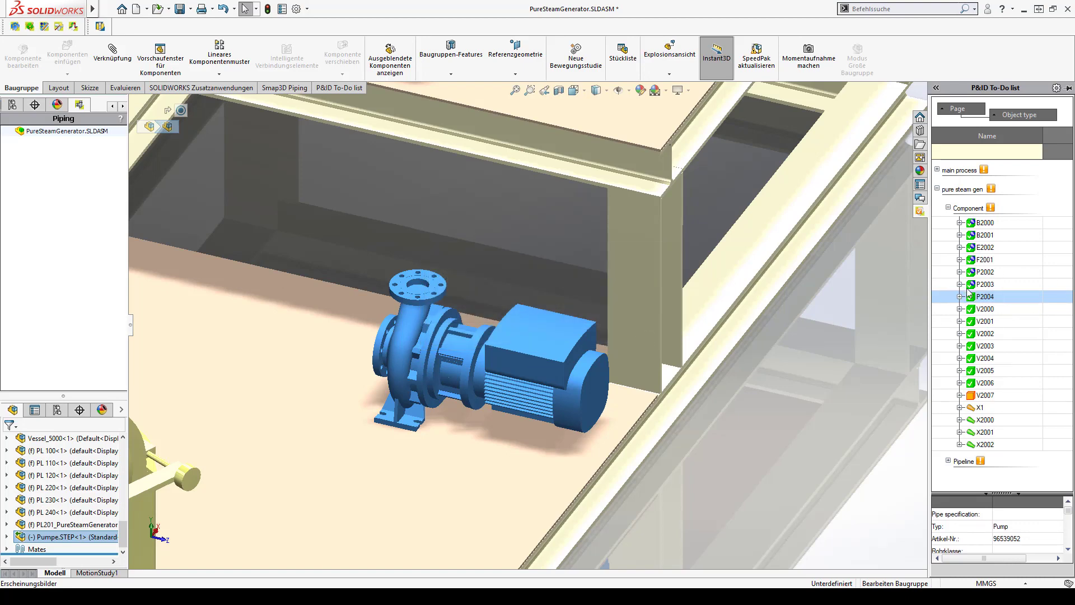
# Step: Create PL400's route in a new sub-assembly and start routing it manually from the pump
pyautogui.click(948, 208)
pyautogui.click(948, 227)
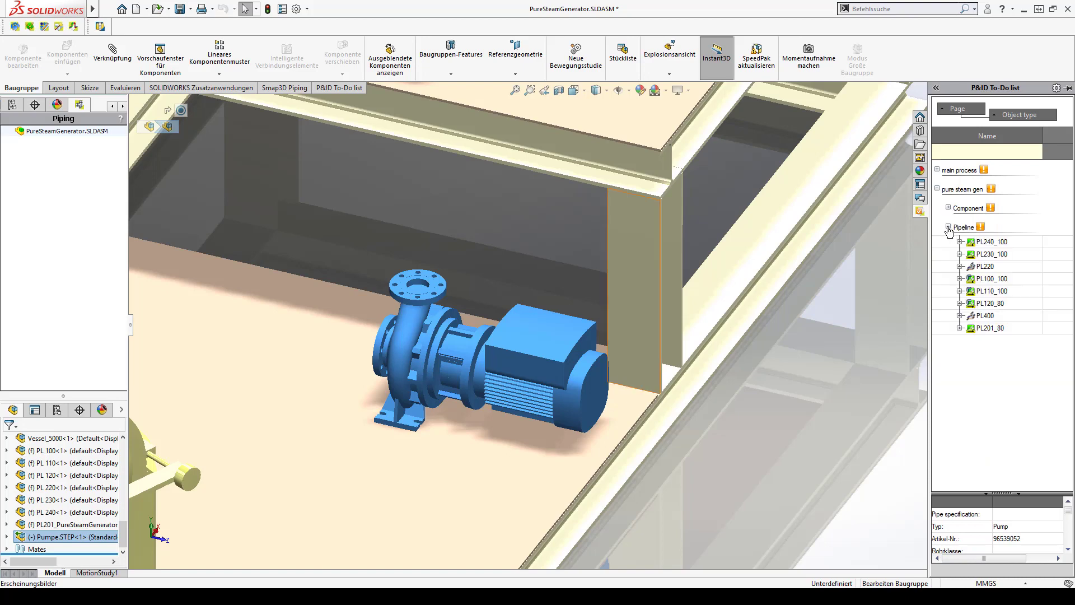
pyautogui.click(959, 315)
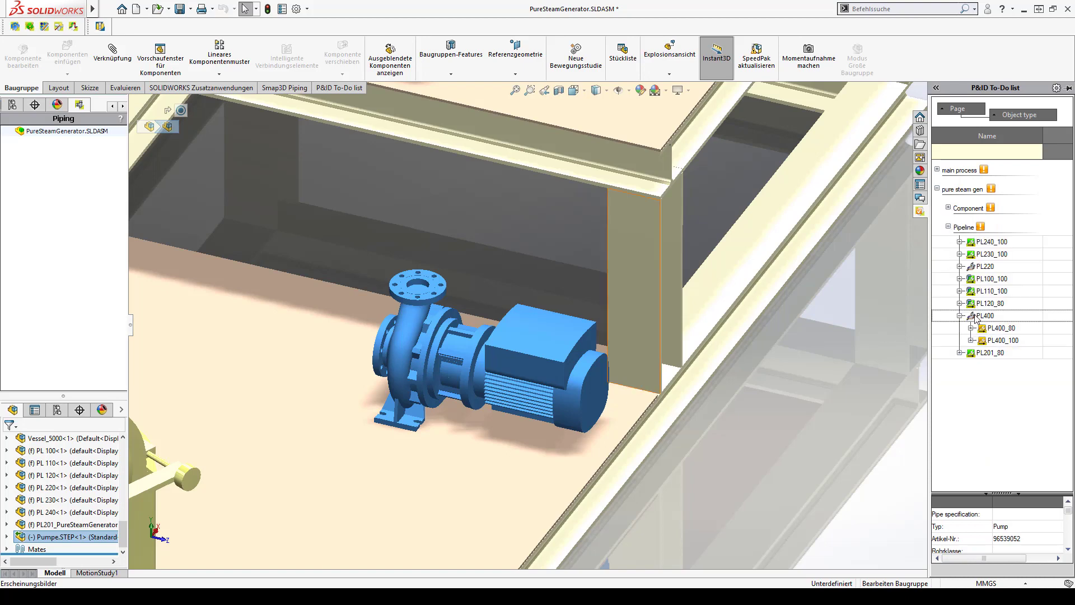
pyautogui.rightClick(975, 317)
pyautogui.click(944, 384)
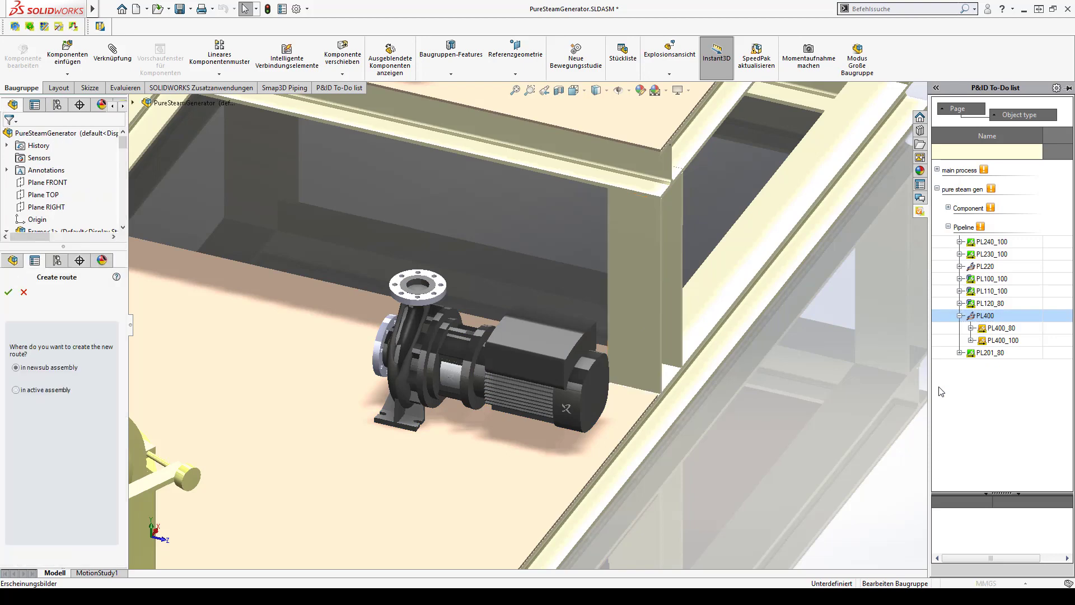
pyautogui.click(9, 293)
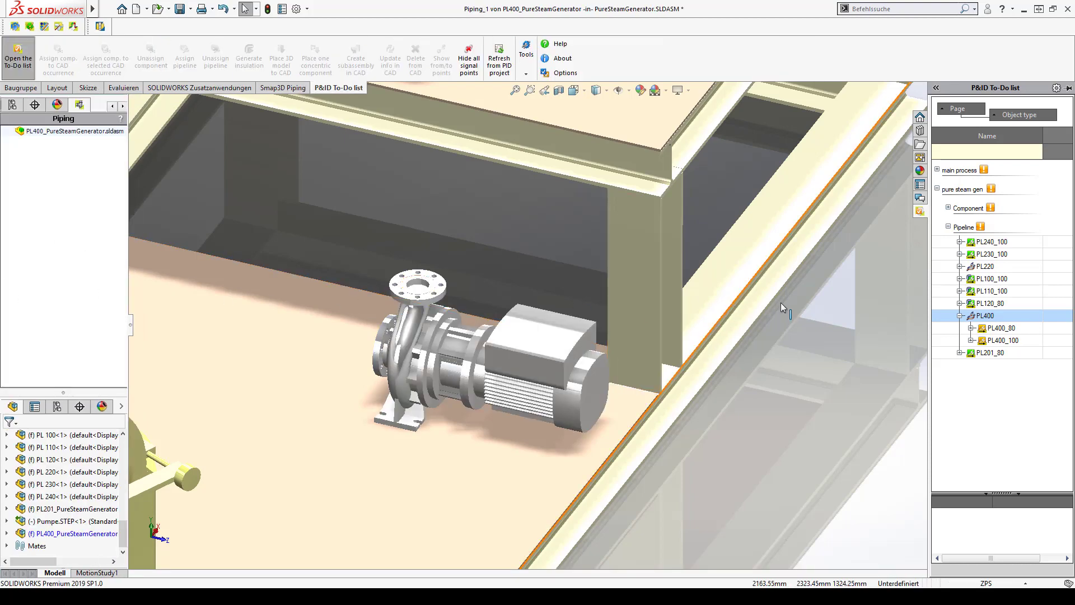
pyautogui.rightClick(985, 315)
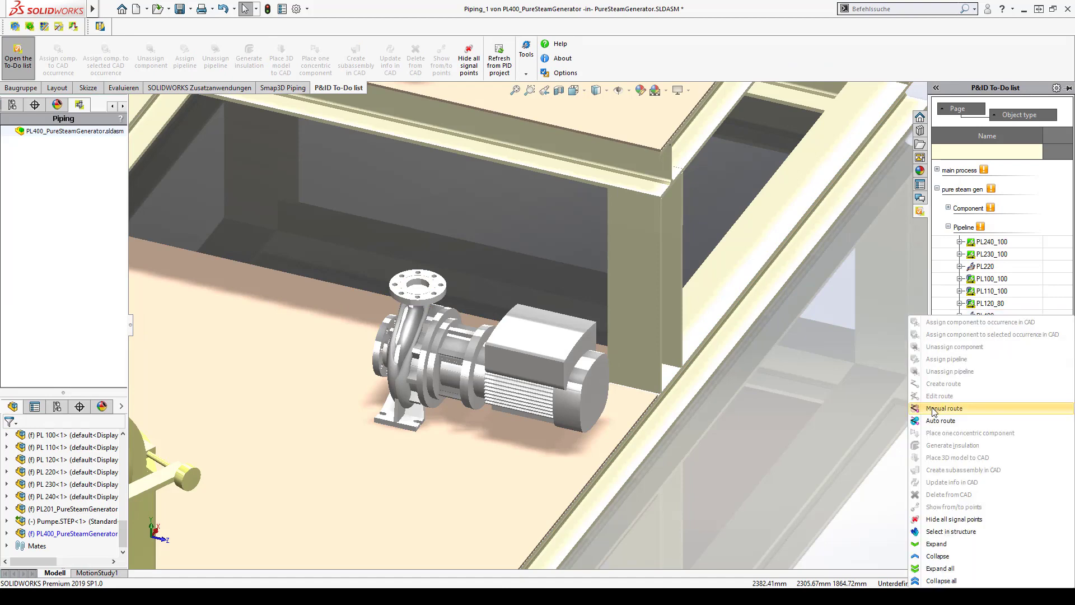
pyautogui.click(932, 409)
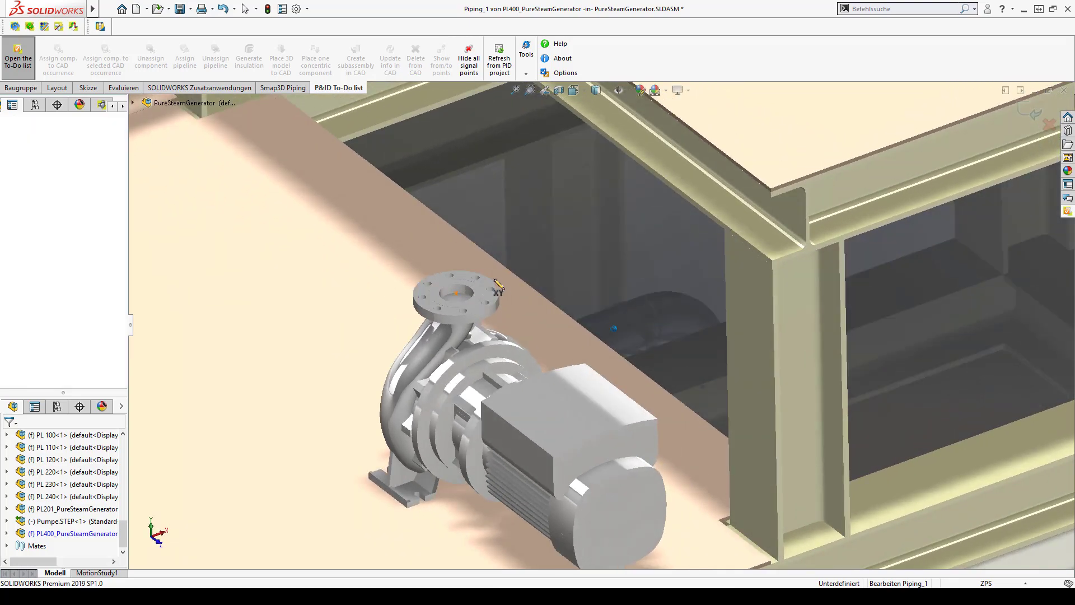
# Step: Sketch PL400's line from the pump flange up the riser and along beneath the orange tank
pyautogui.click(447, 165)
pyautogui.scroll(3, 448, 283)
pyautogui.scroll(2, 465, 280)
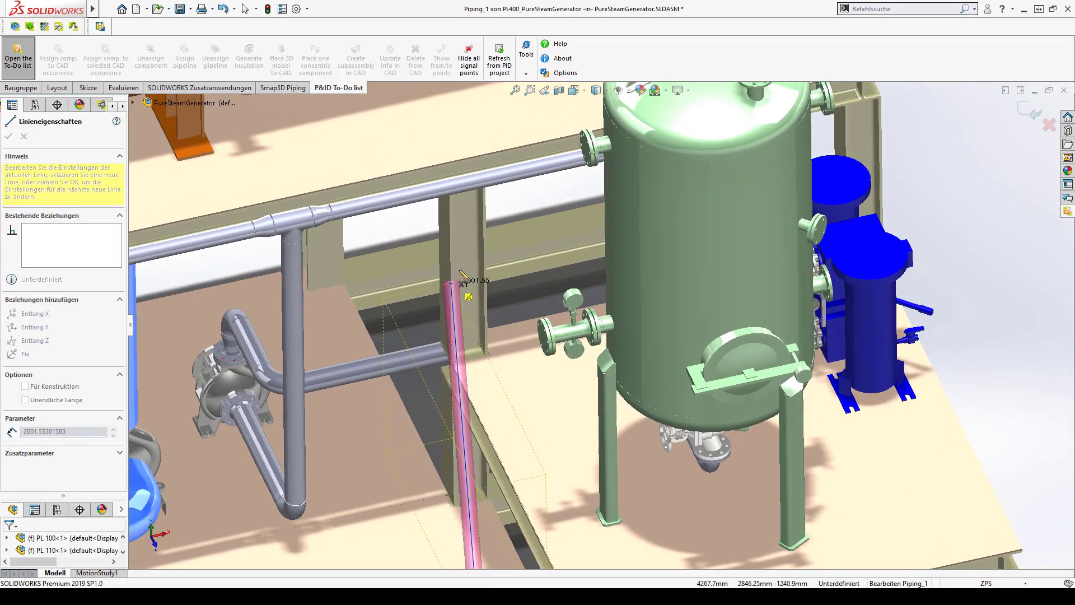
pyautogui.scroll(2, 482, 277)
pyautogui.scroll(2, 495, 273)
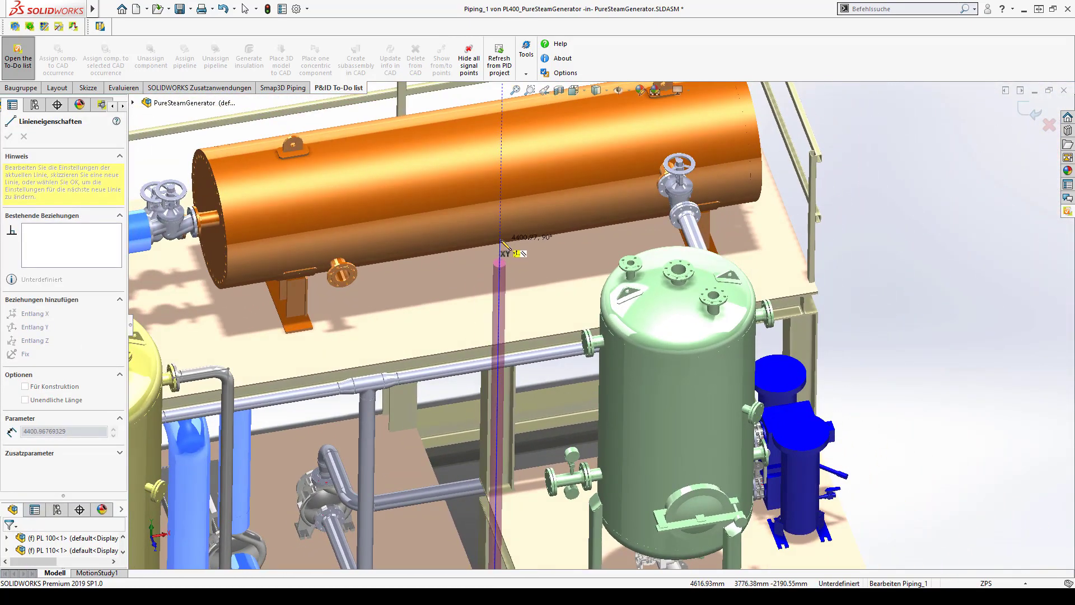
pyautogui.click(499, 240)
pyautogui.scroll(-2, 496, 235)
pyautogui.scroll(-2, 493, 226)
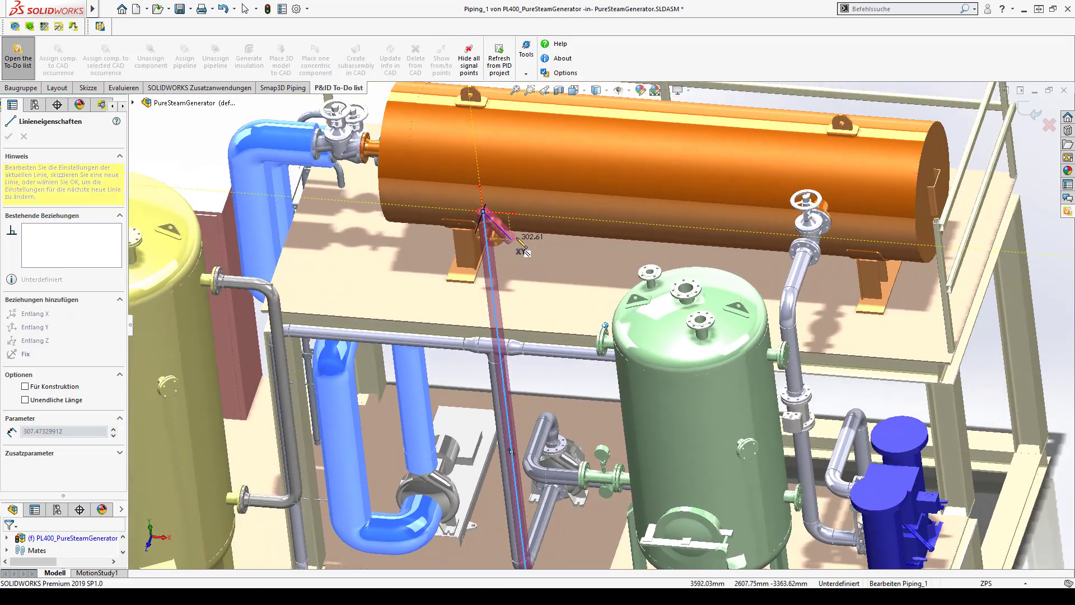
pyautogui.scroll(-1, 496, 227)
pyautogui.scroll(-1, 586, 236)
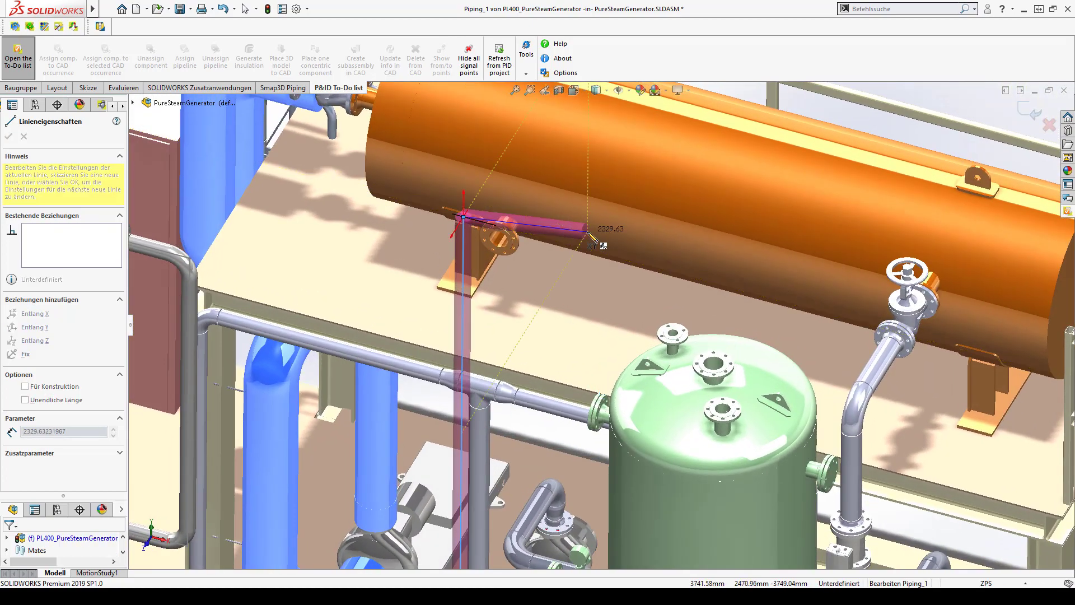
pyautogui.click(625, 238)
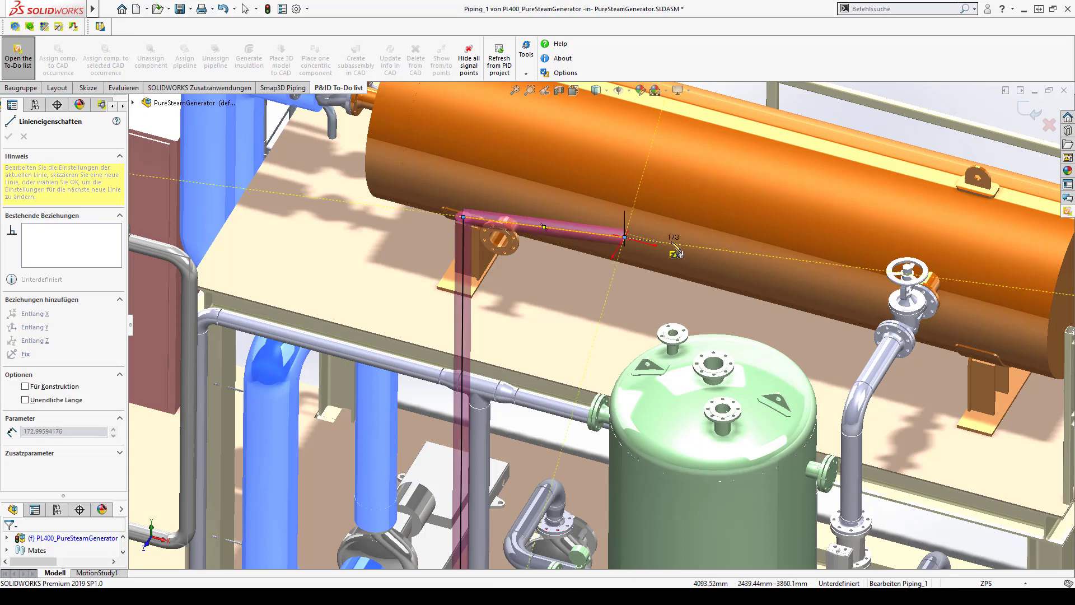
pyautogui.doubleClick(716, 250)
# Step: Continue the route line down into the green vessel's top nozzle and finish sketching
pyautogui.moveTo(721, 254); pyautogui.dragTo(750, 263, button='middle')
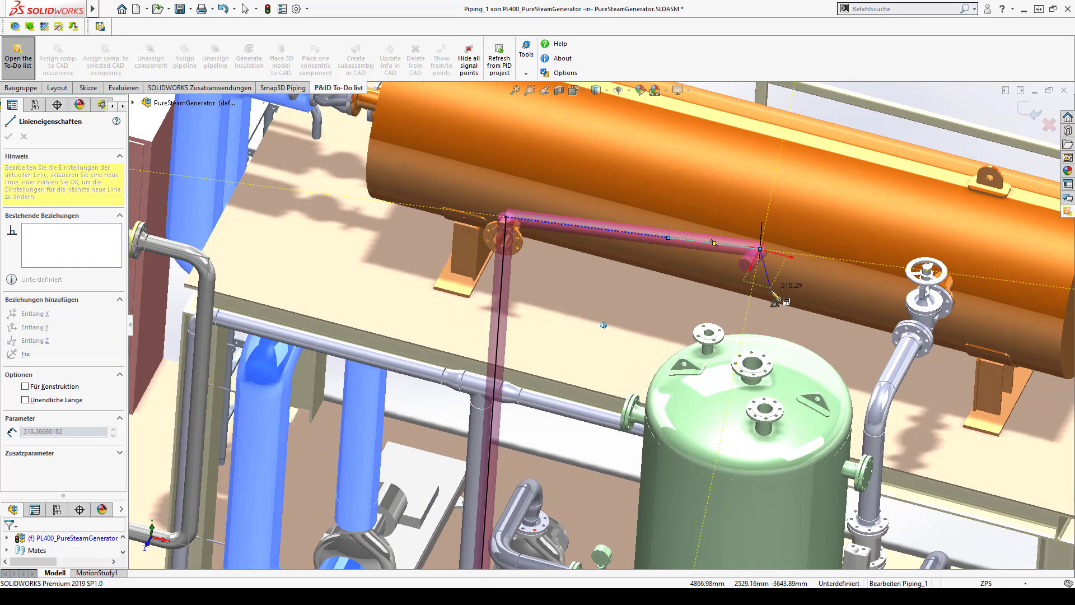
pyautogui.click(760, 248)
pyautogui.doubleClick(753, 363)
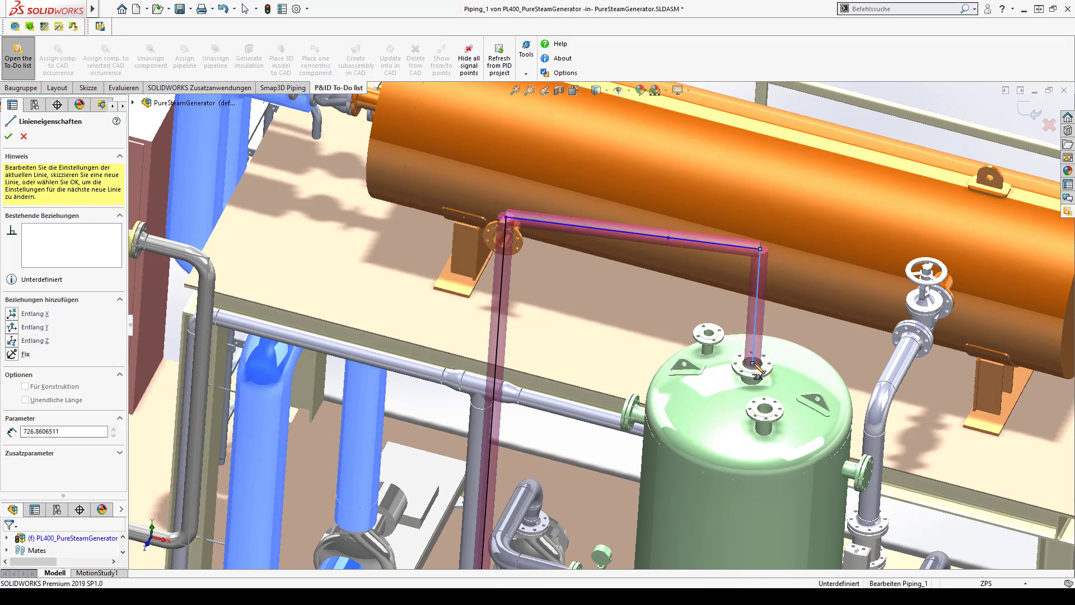
pyautogui.press('Escape')
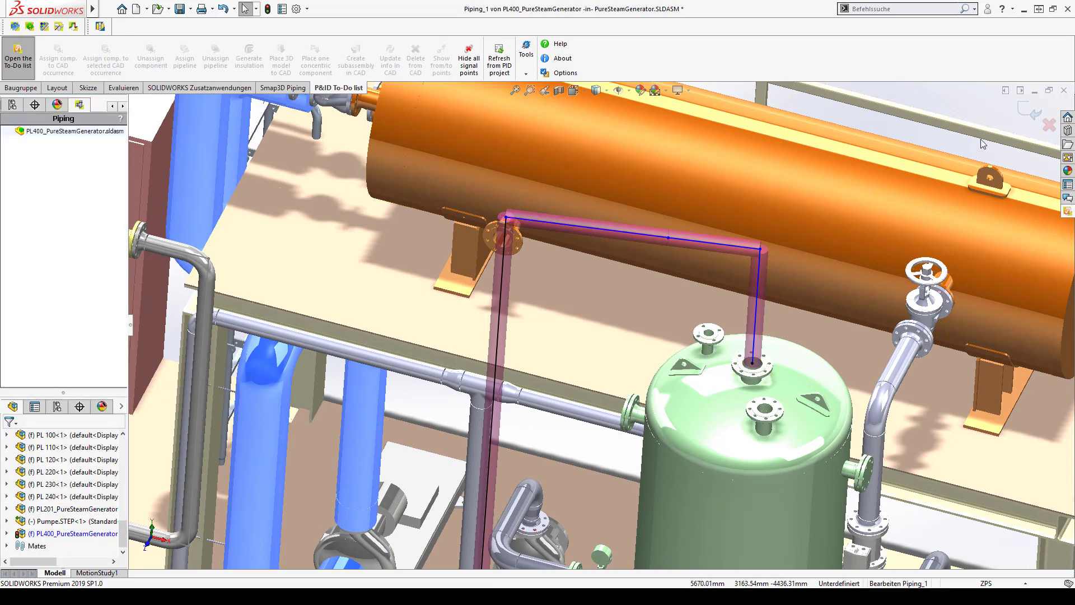
# Step: Make the drop into the vessel vertical with a 400 mm length
pyautogui.click(756, 317)
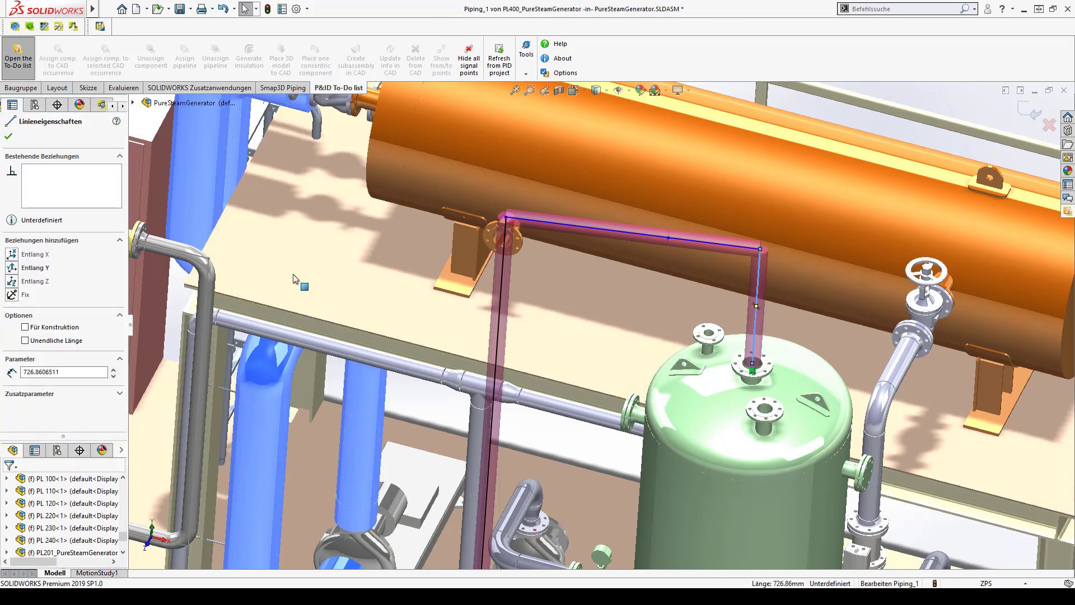
pyautogui.doubleClick(42, 372)
pyautogui.write('400')
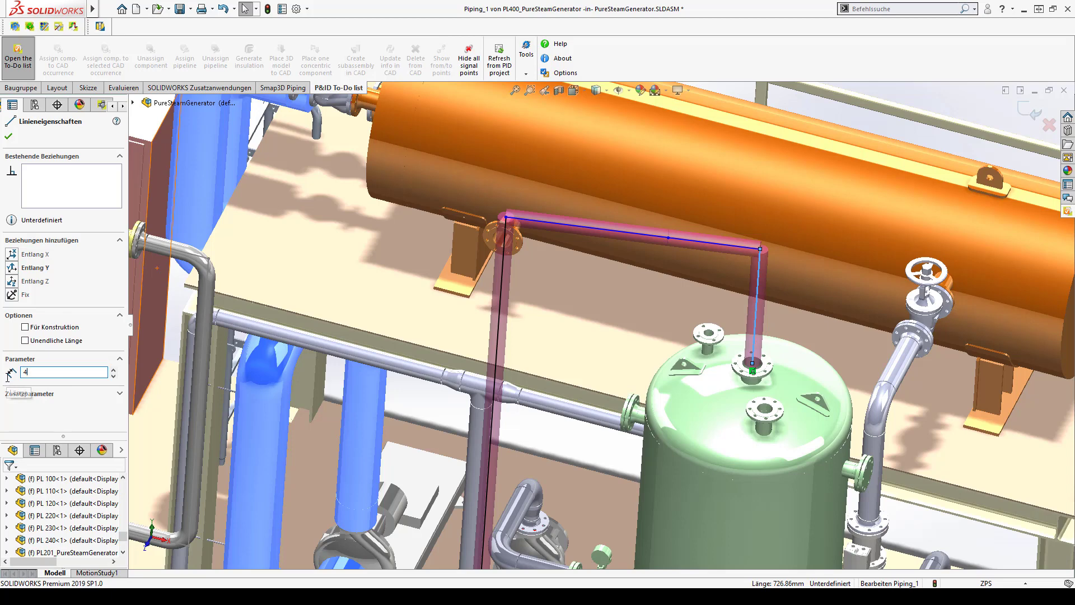
pyautogui.click(32, 269)
pyautogui.click(9, 137)
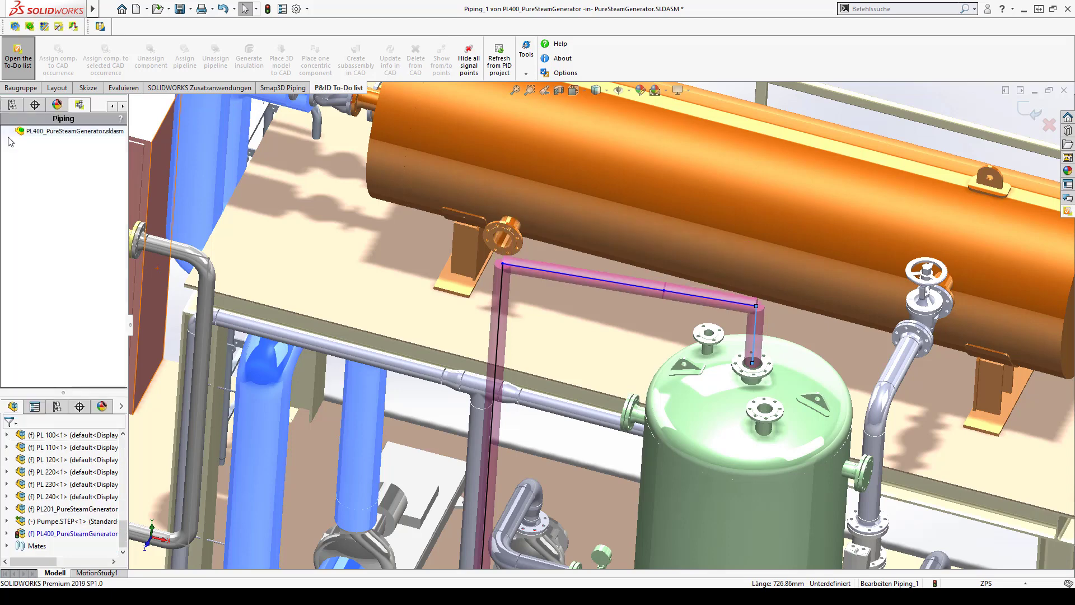
# Step: Set the riser length to 4070 mm and the top run to 1000 mm
pyautogui.click(498, 332)
pyautogui.write('4070')
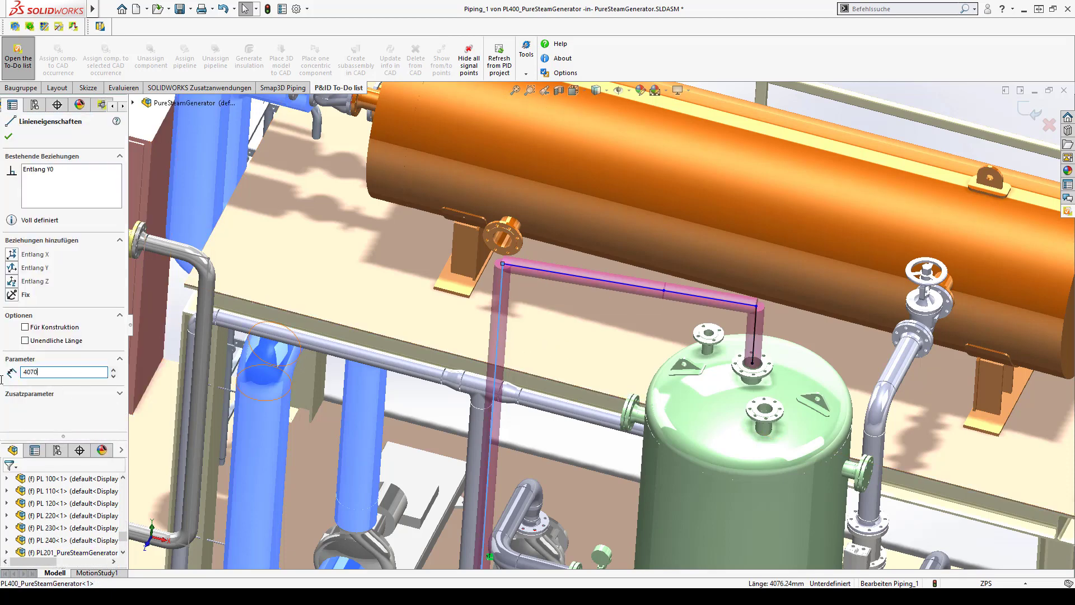
pyautogui.press('Return')
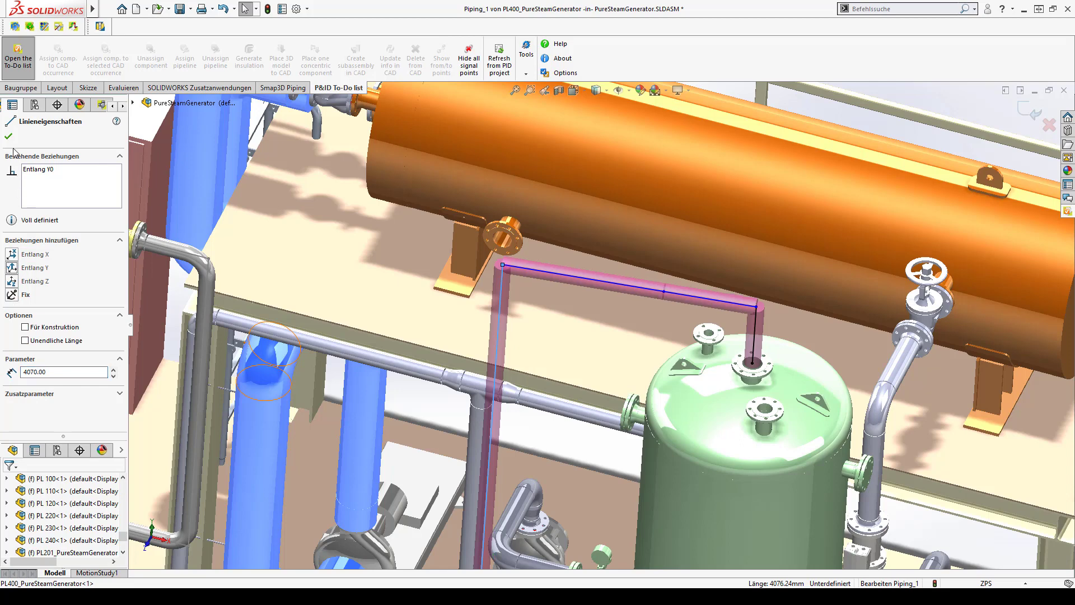
pyautogui.click(8, 137)
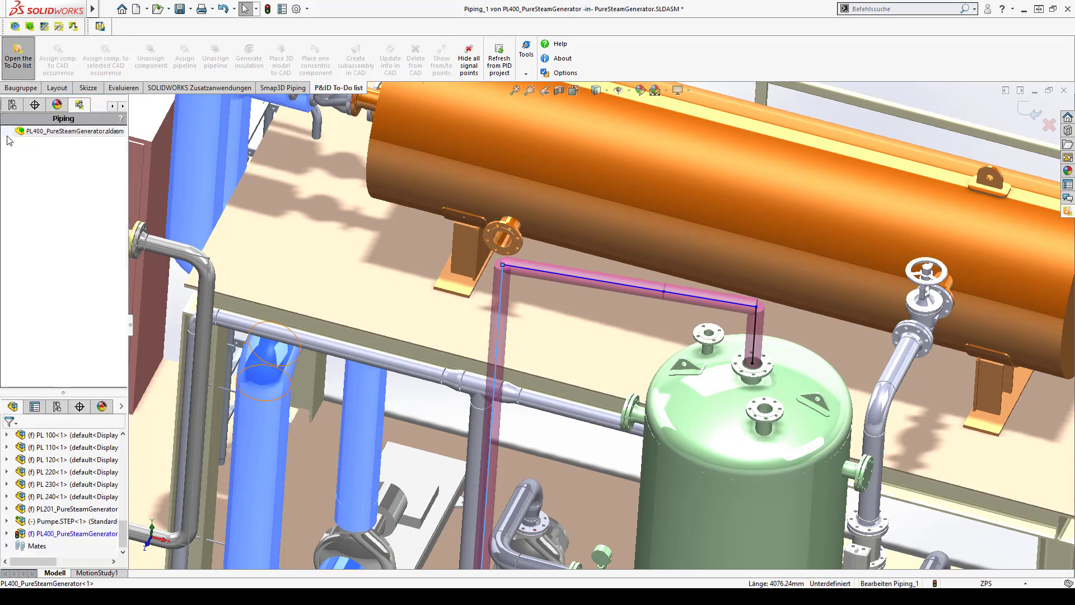
pyautogui.click(576, 277)
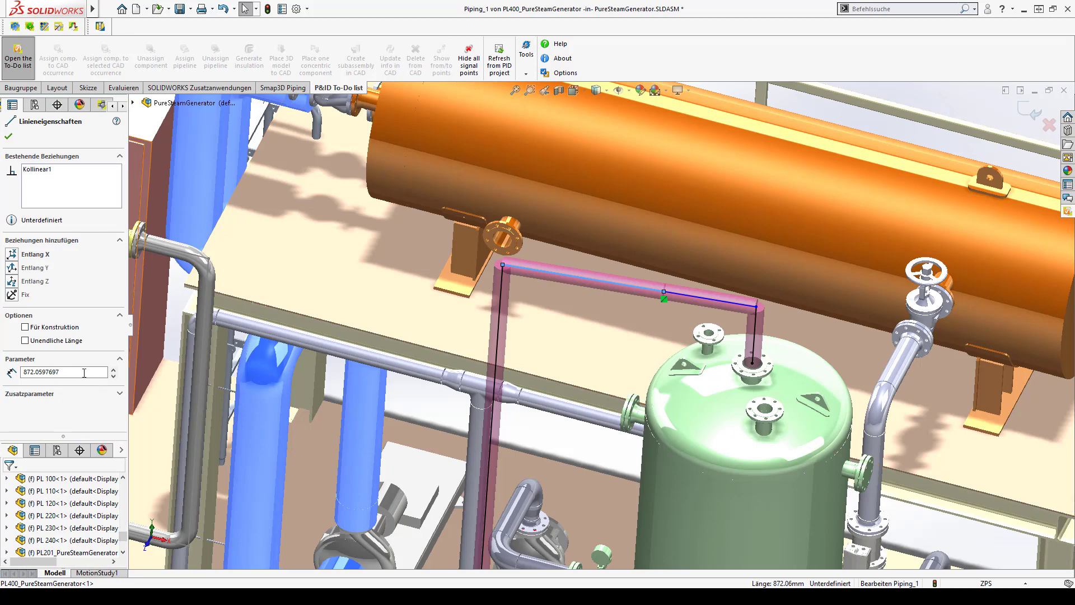
pyautogui.click(61, 372)
pyautogui.click(8, 137)
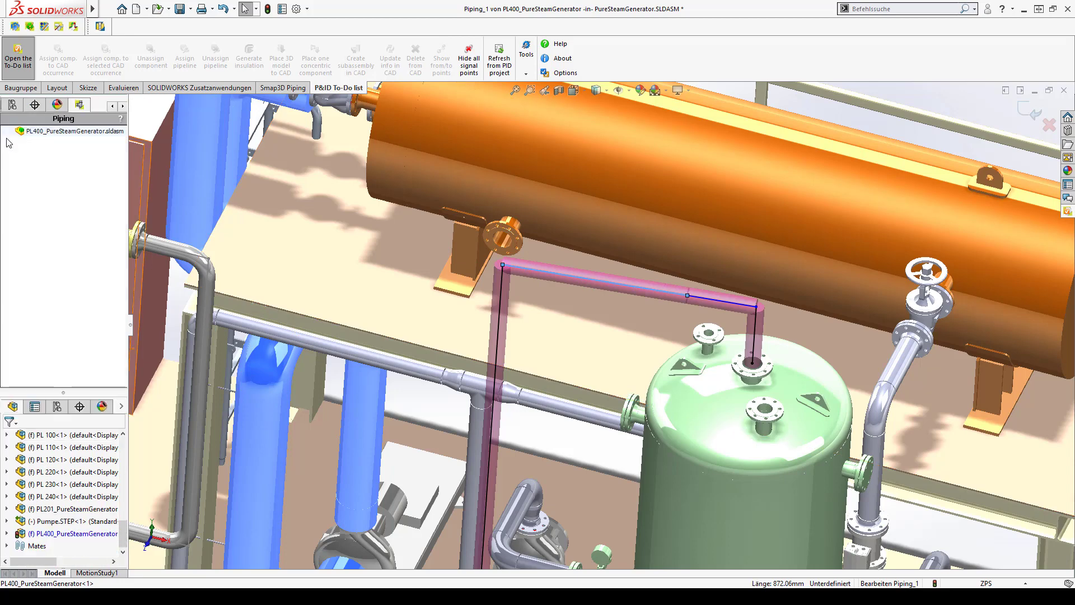
# Step: Exit the route sketch and accept the flow-direction and pipe-specification messages to build PL400_80
pyautogui.click(1032, 115)
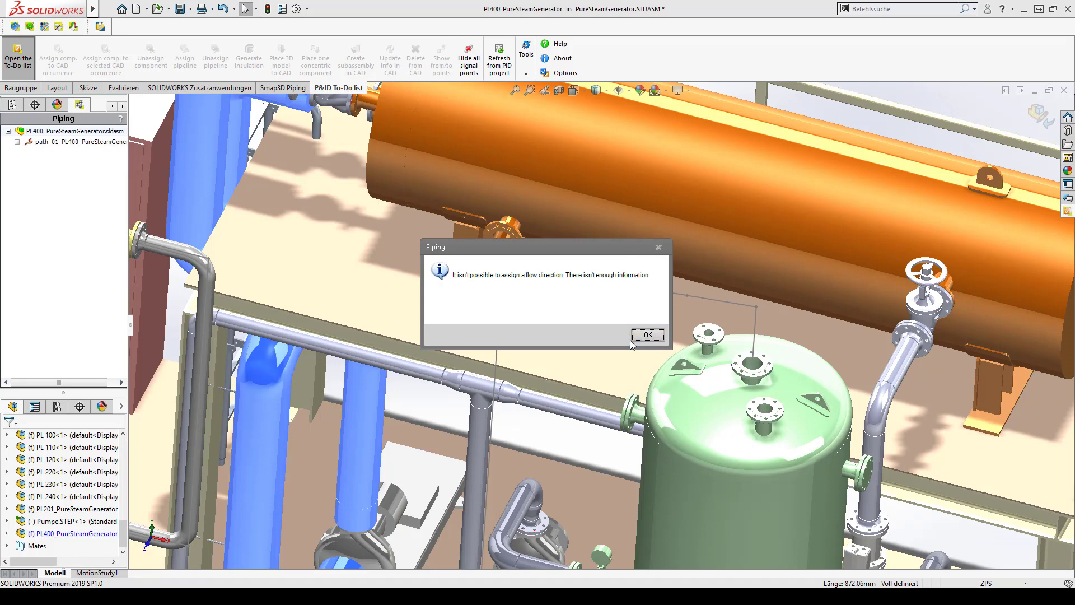
pyautogui.click(646, 338)
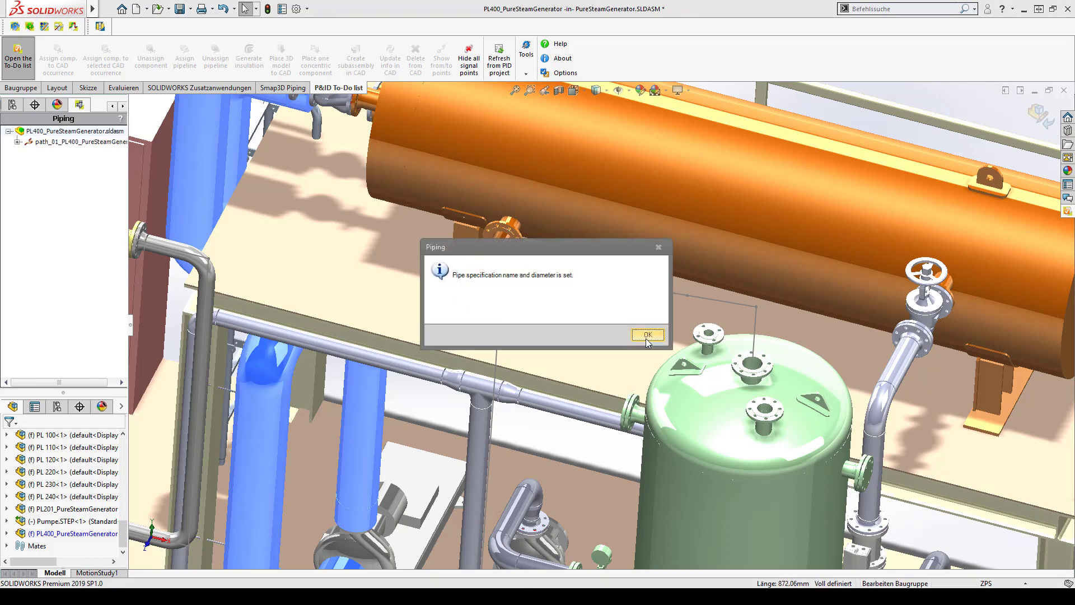
pyautogui.click(647, 335)
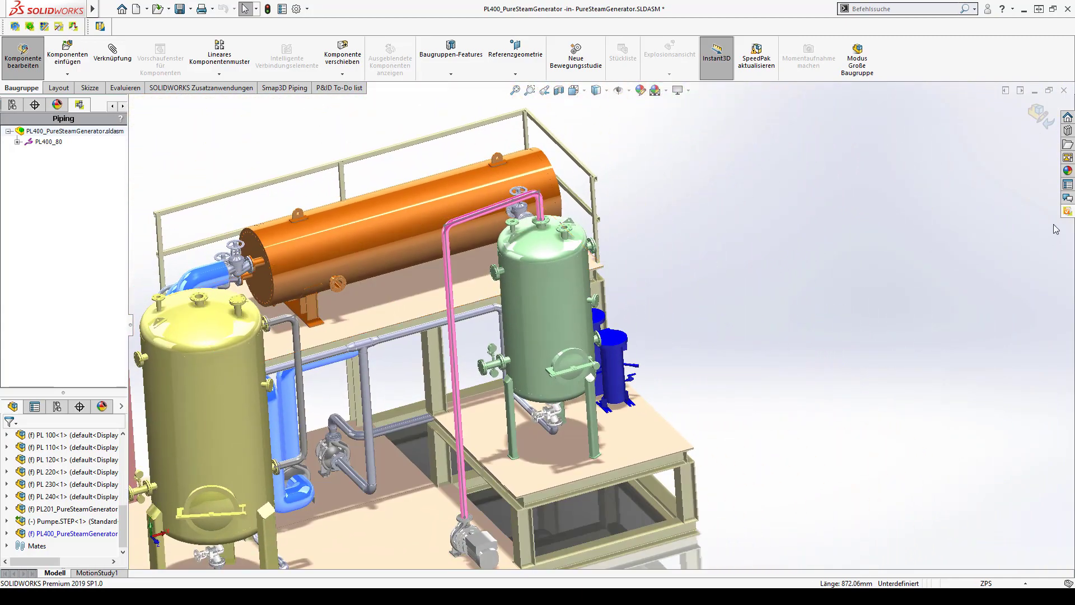
# Step: Place Globe_valve_DN80_PN16 for V2007 on PL400_80's top horizontal run and confirm its mates
pyautogui.click(1068, 214)
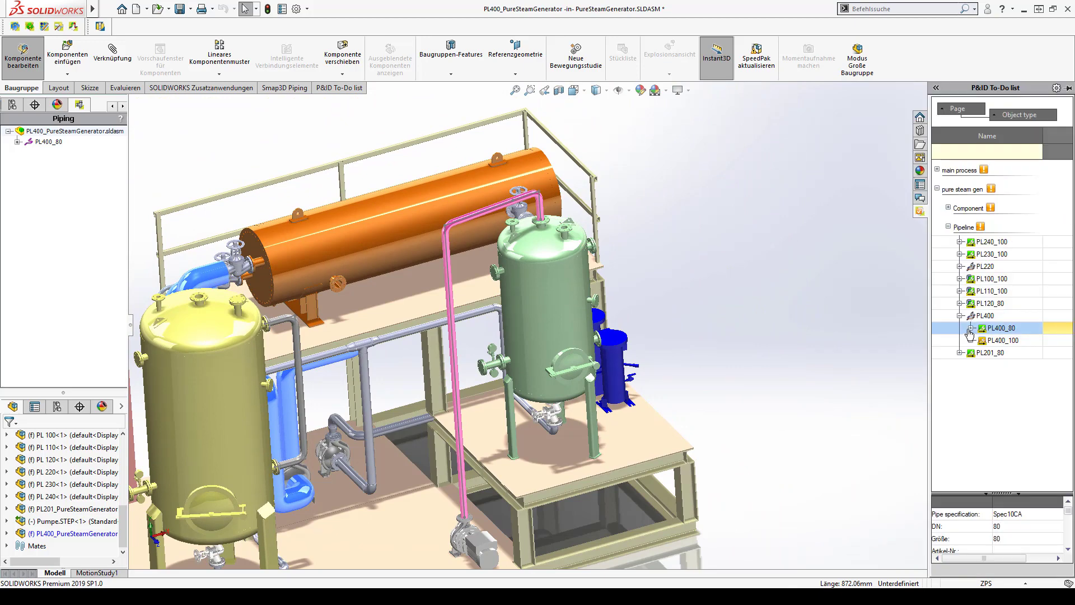
pyautogui.click(970, 328)
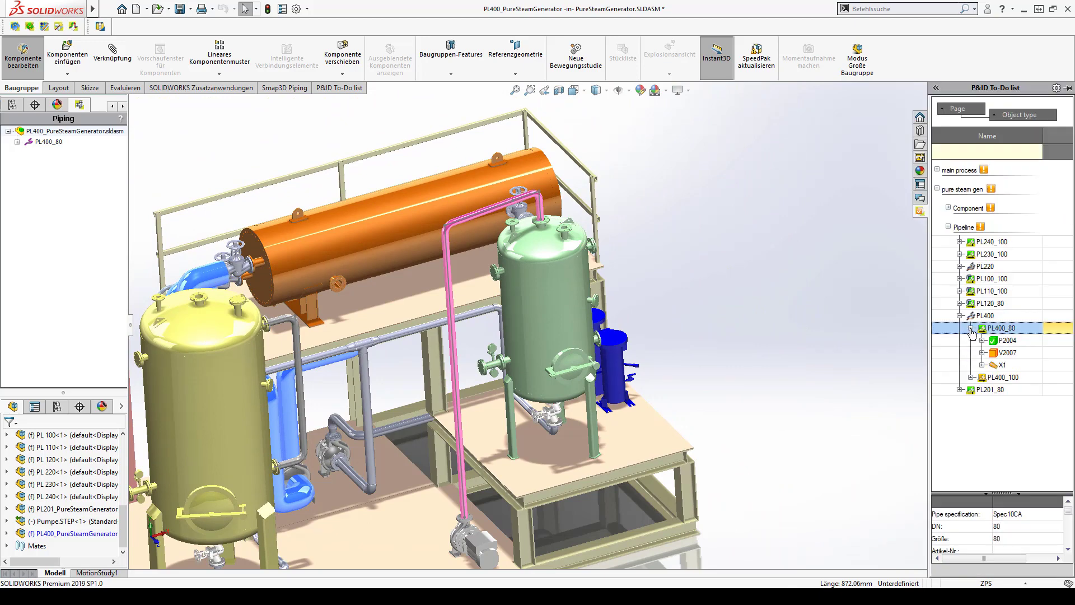
pyautogui.rightClick(1002, 352)
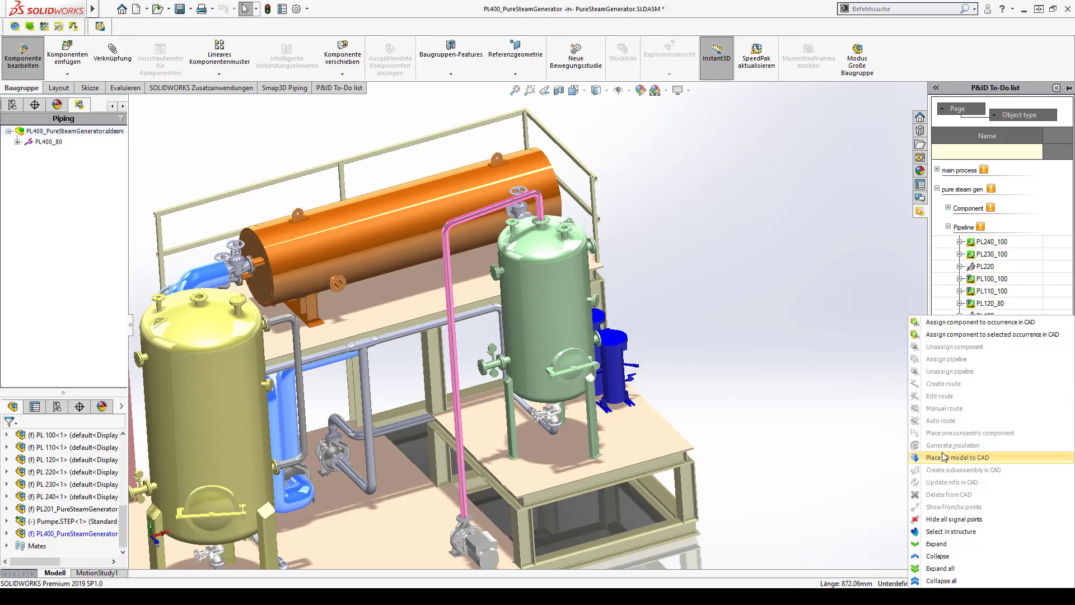
pyautogui.click(945, 457)
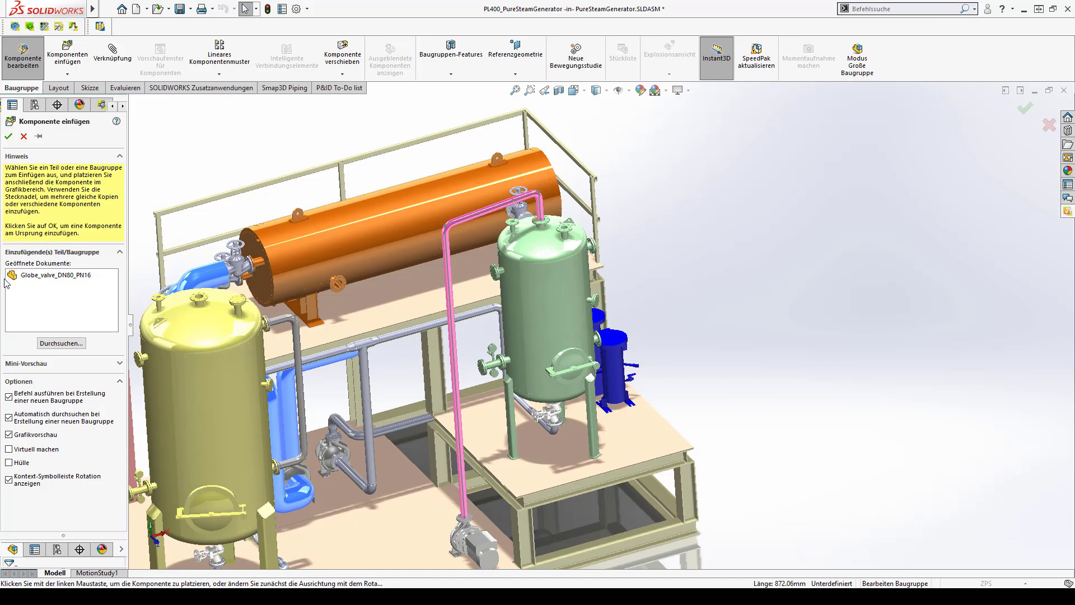
pyautogui.click(34, 275)
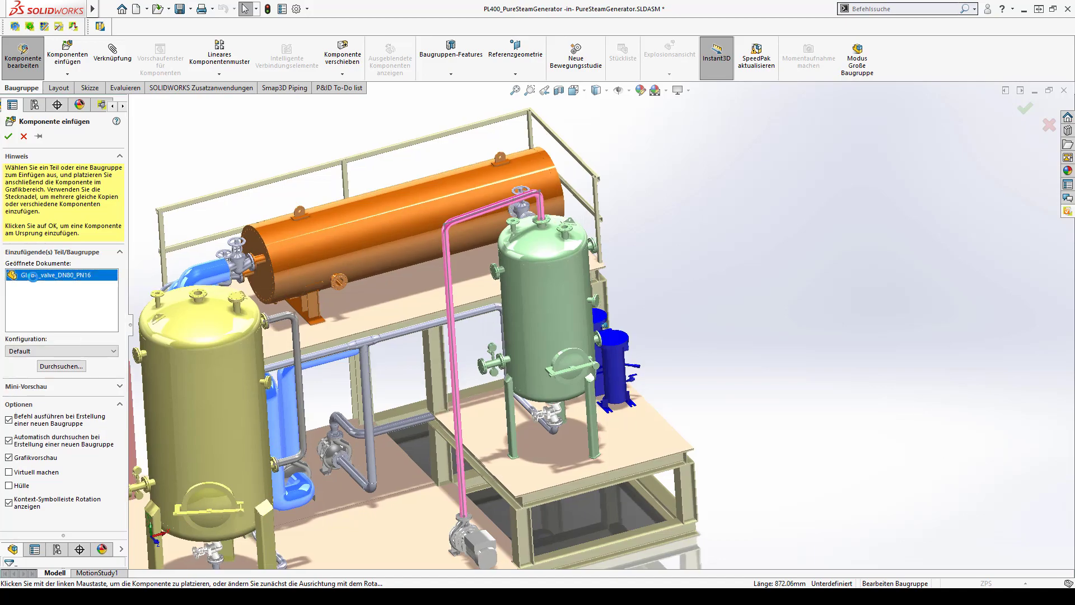
pyautogui.scroll(-3, 521, 236)
pyautogui.scroll(-5, 520, 235)
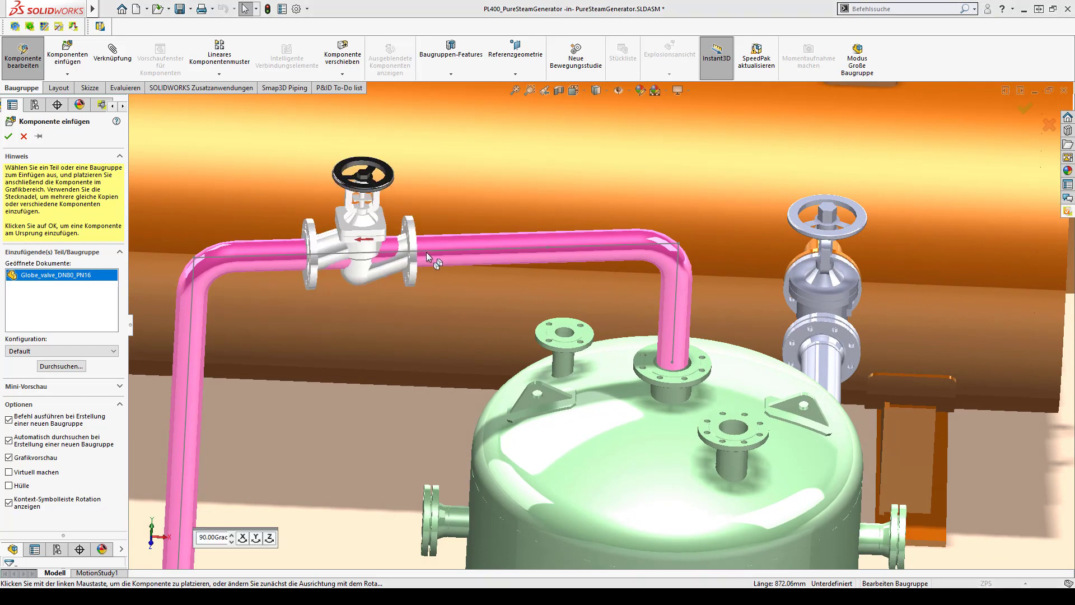
pyautogui.click(444, 250)
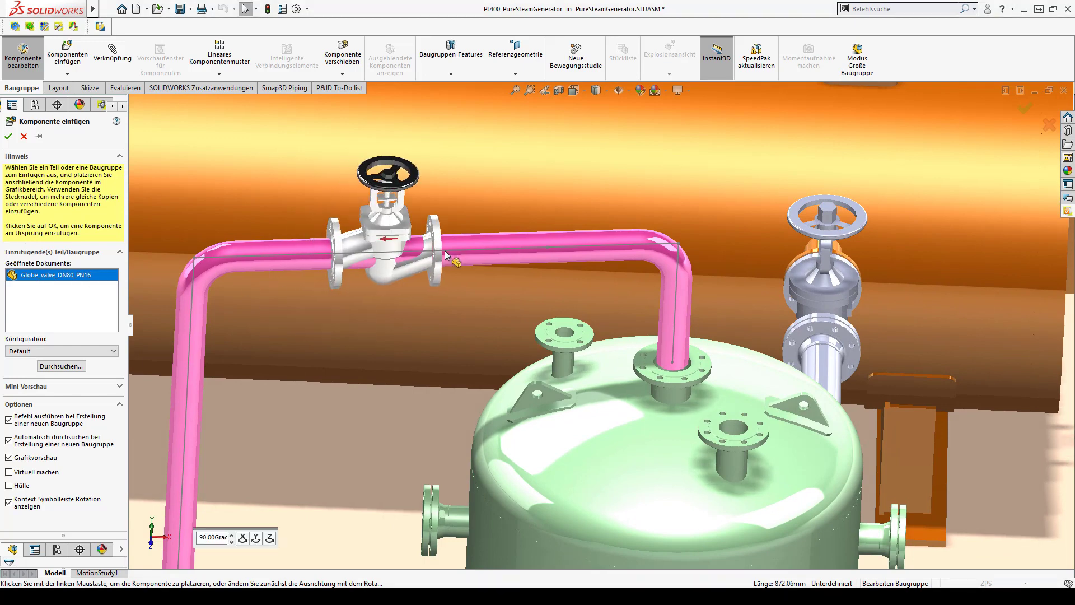
pyautogui.click(444, 250)
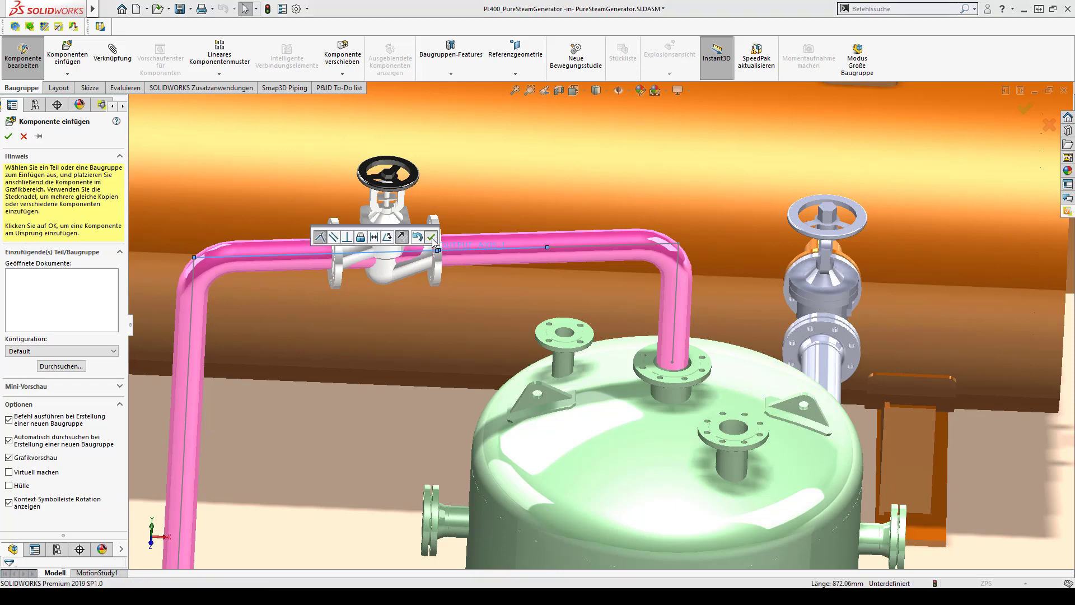
pyautogui.click(432, 239)
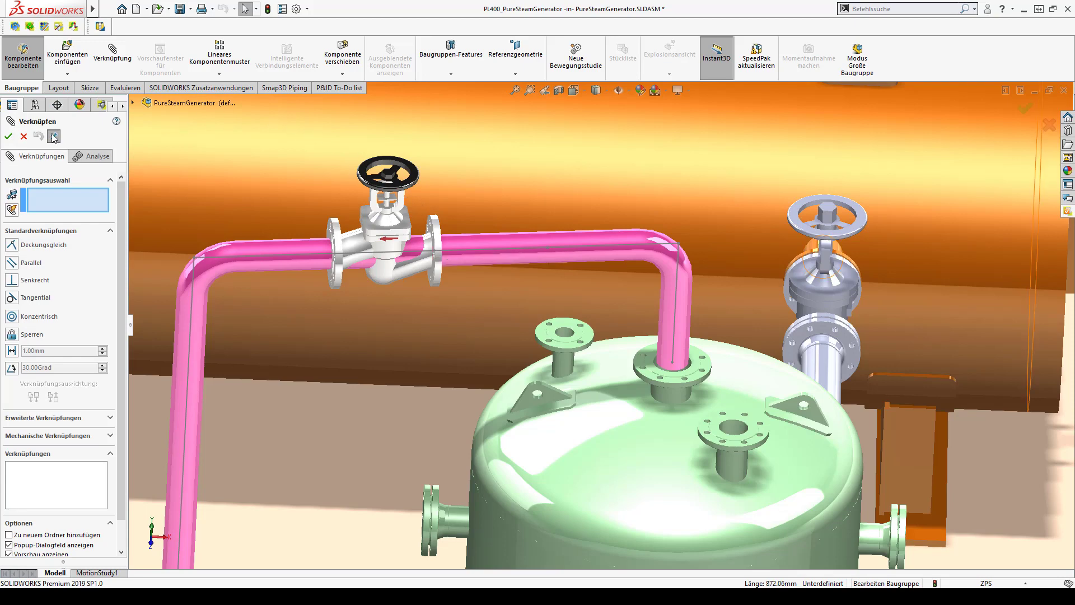
pyautogui.click(10, 137)
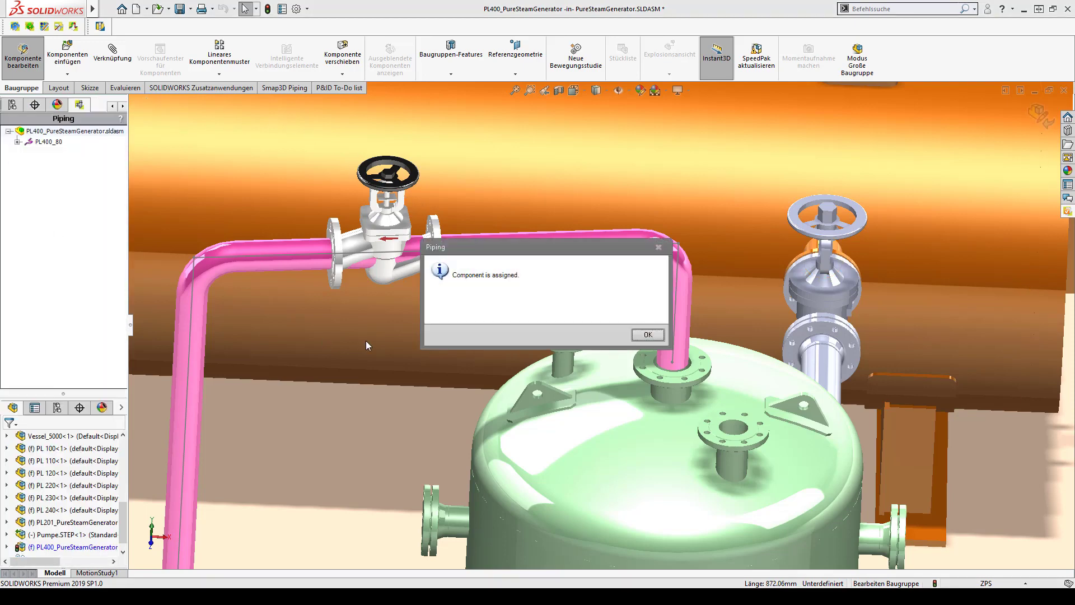
# Step: Place X1 as a concentric component at the top-run connection point on Pipeline Part 2
pyautogui.click(648, 336)
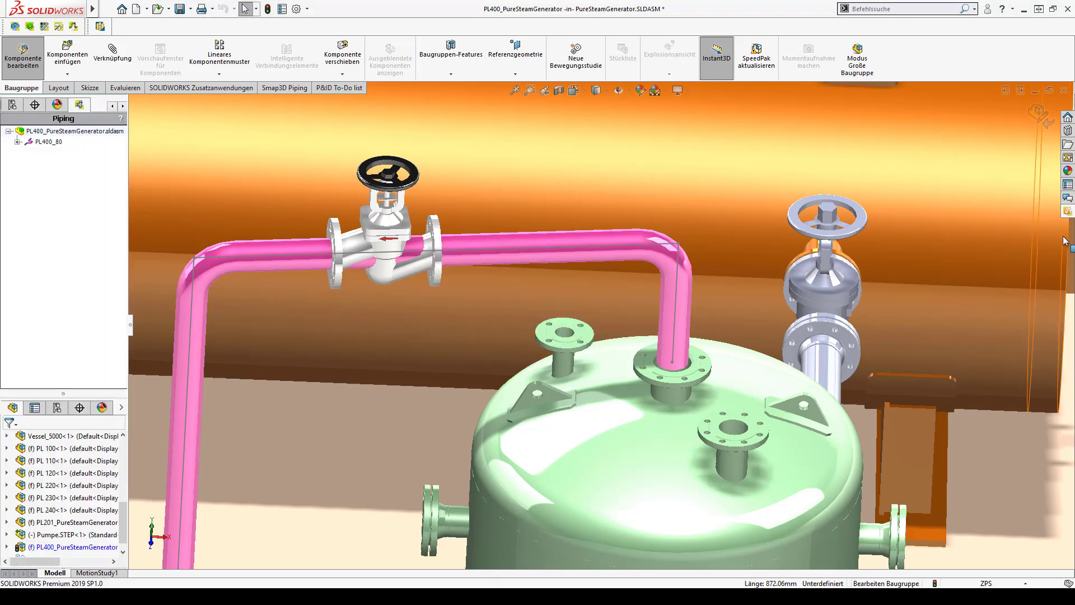
pyautogui.click(1068, 213)
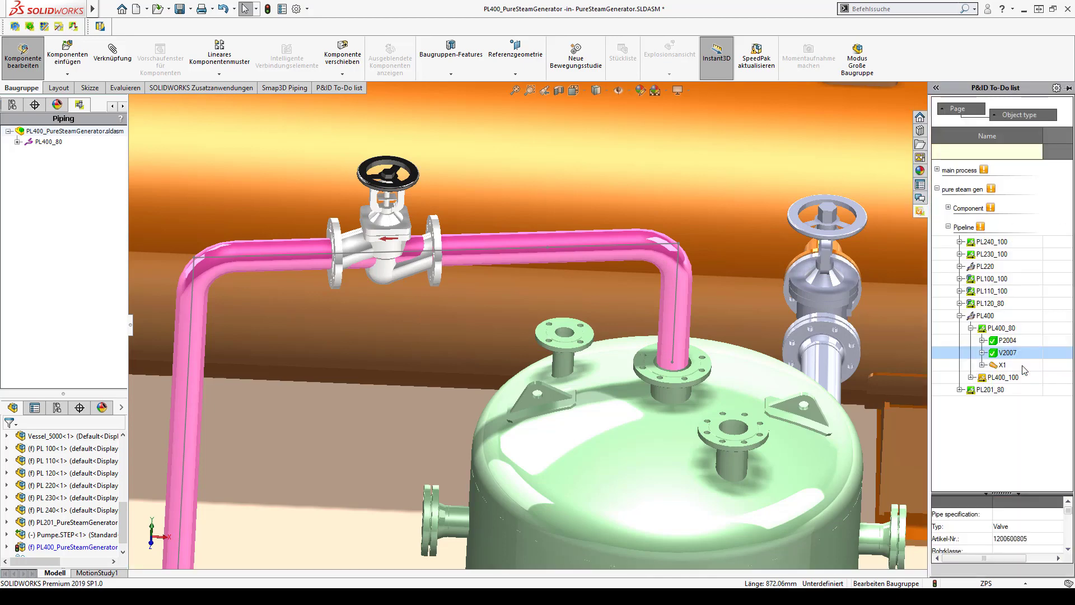
pyautogui.click(1003, 366)
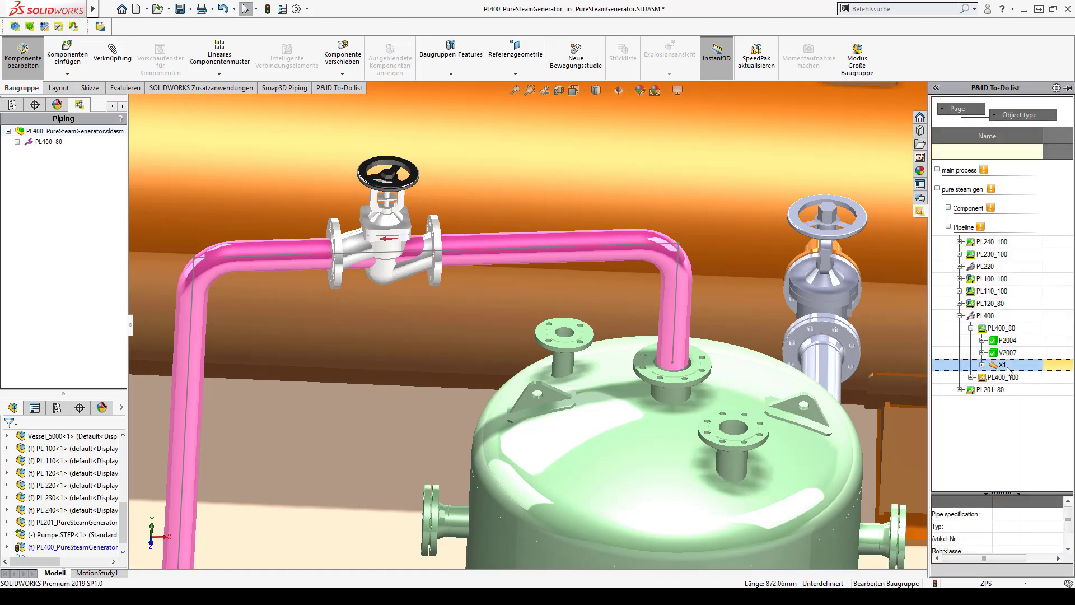
pyautogui.rightClick(1009, 369)
pyautogui.click(972, 435)
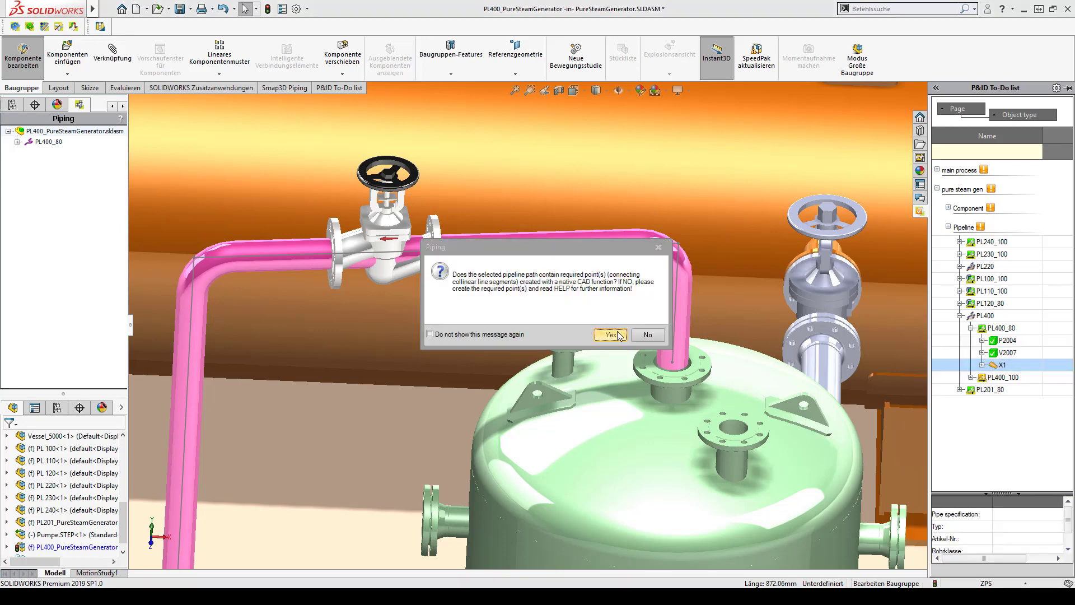
pyautogui.click(610, 334)
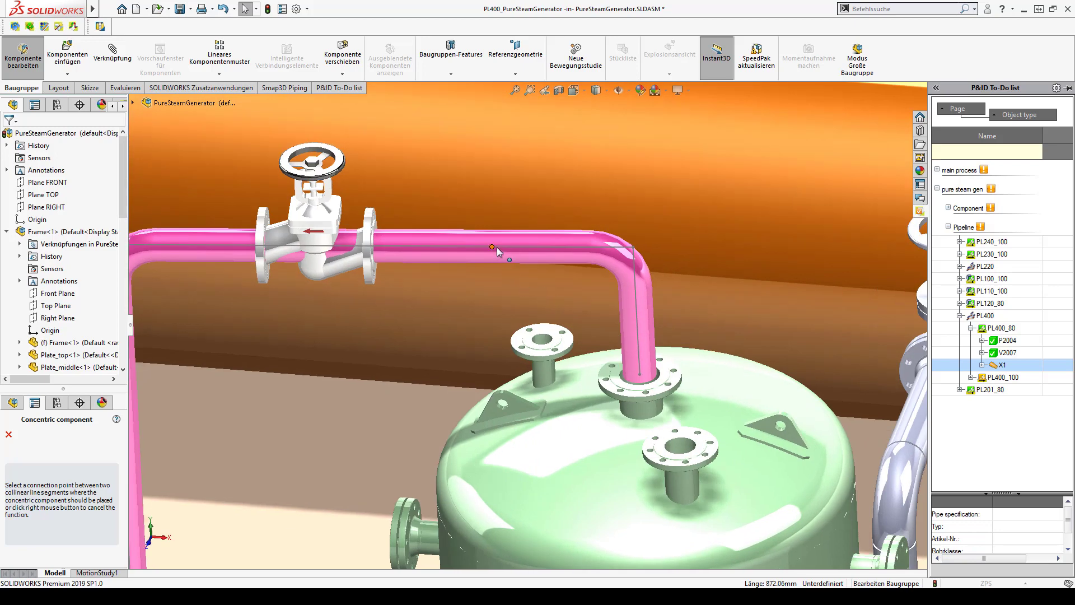
pyautogui.click(496, 246)
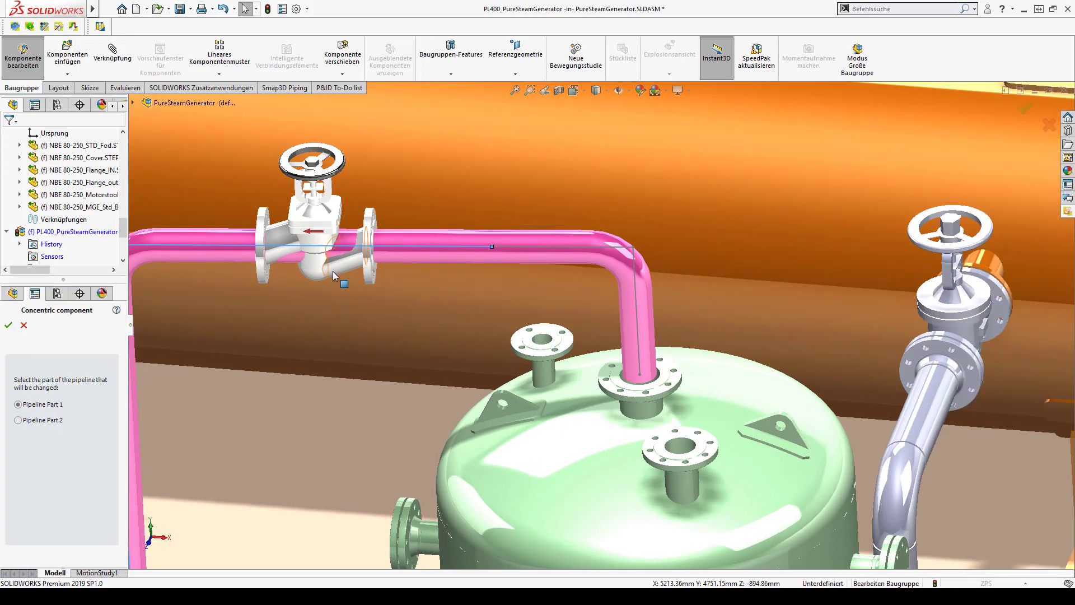
pyautogui.click(19, 420)
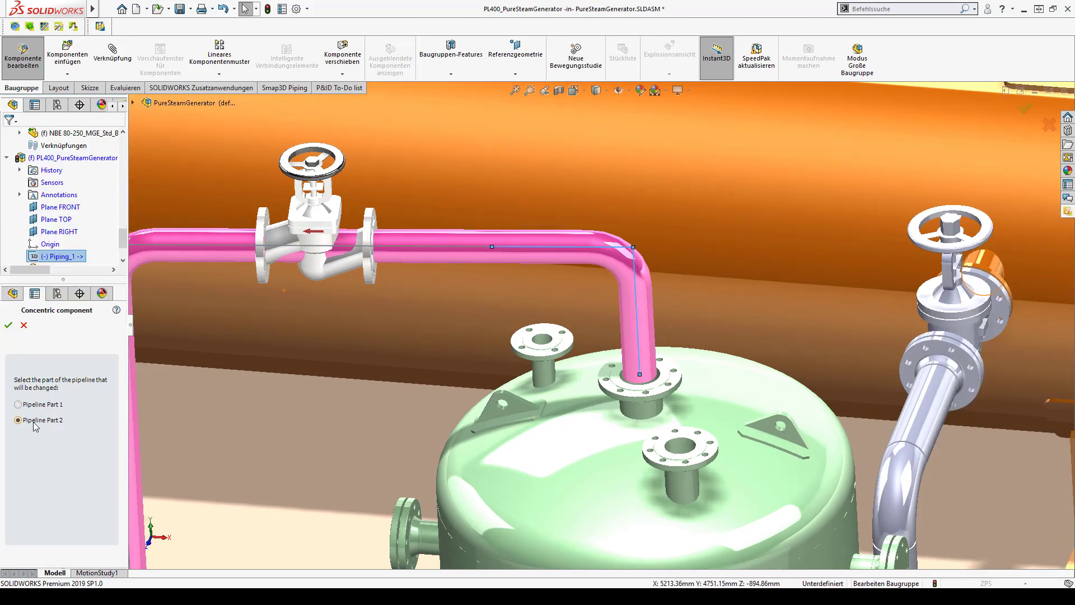
pyautogui.click(7, 325)
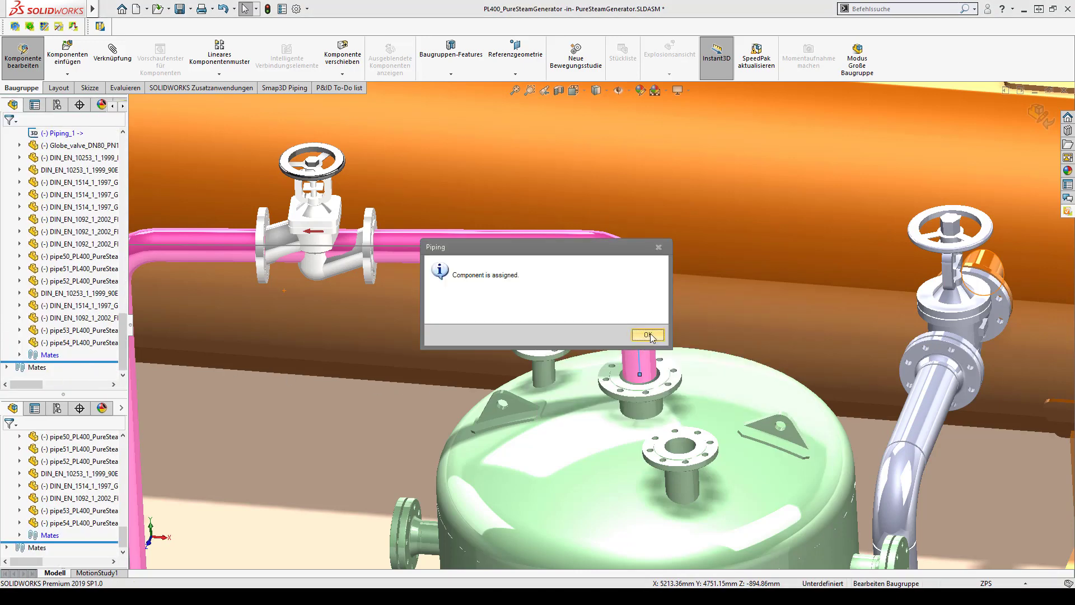
pyautogui.click(649, 335)
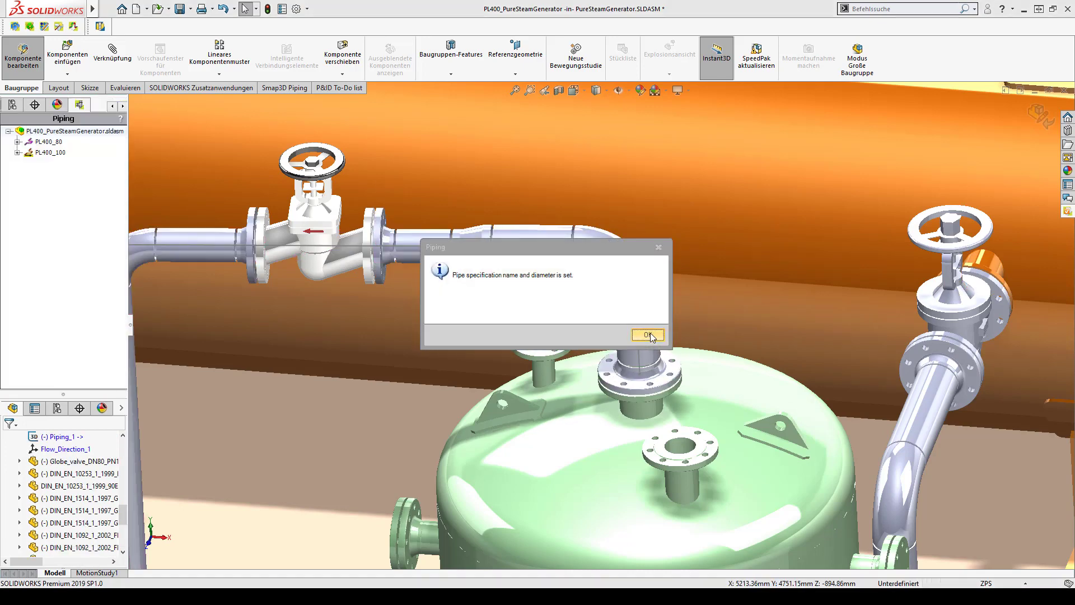
pyautogui.click(648, 334)
# Step: Remove pipe54 from PL400_100's Segment2, just above the vessel nozzle
pyautogui.click(298, 88)
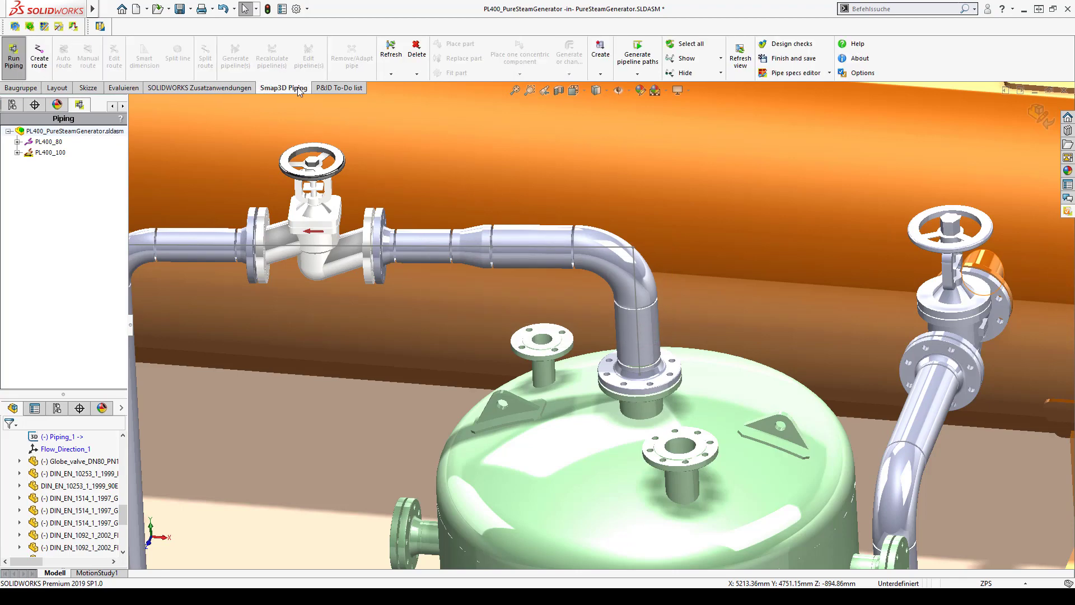
pyautogui.click(17, 152)
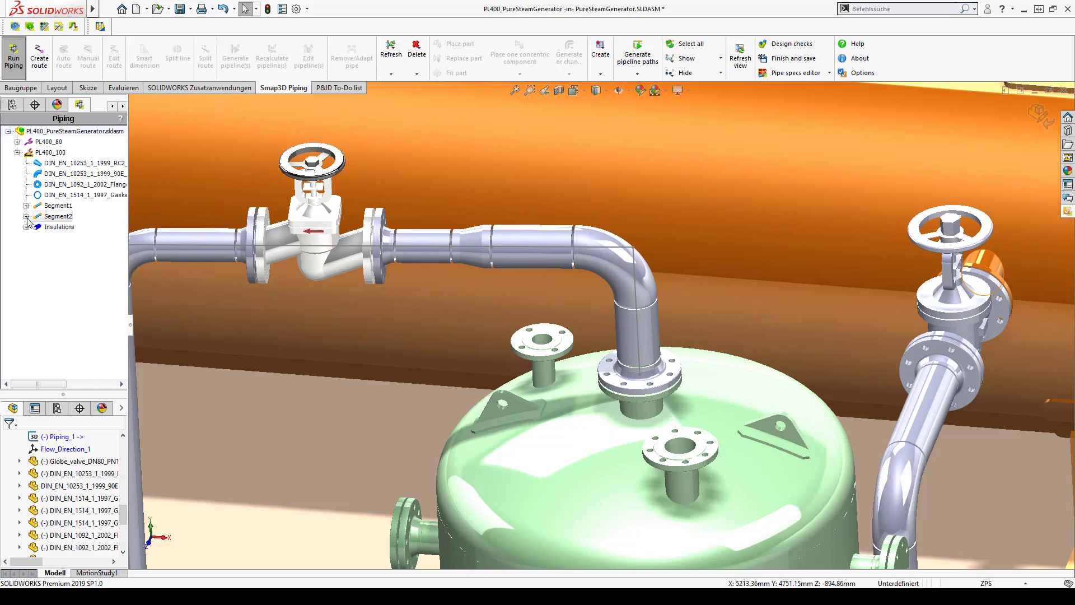
pyautogui.click(26, 216)
pyautogui.click(69, 228)
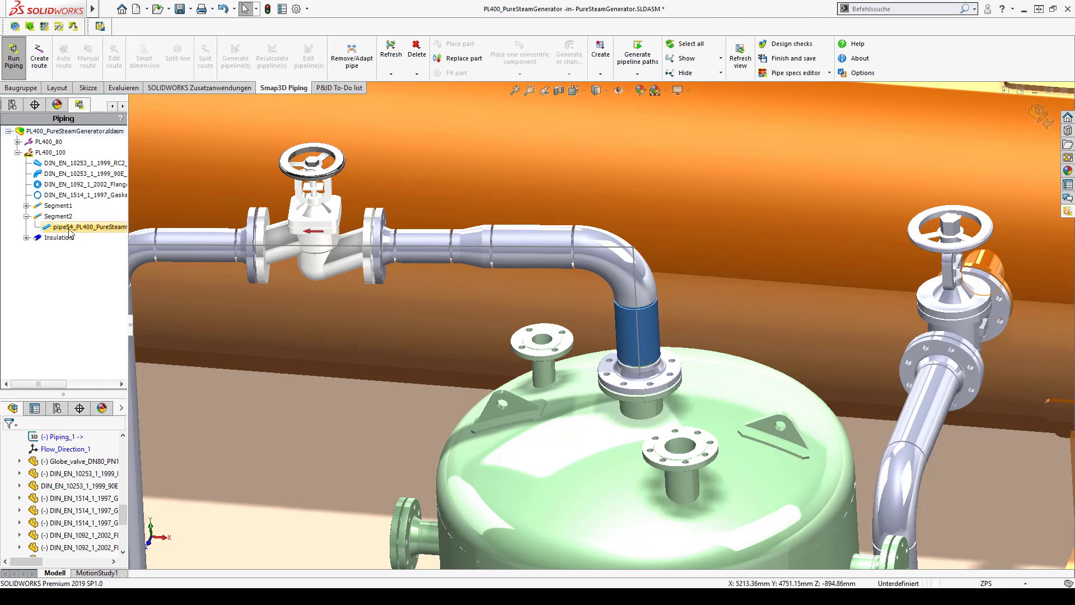
pyautogui.click(345, 56)
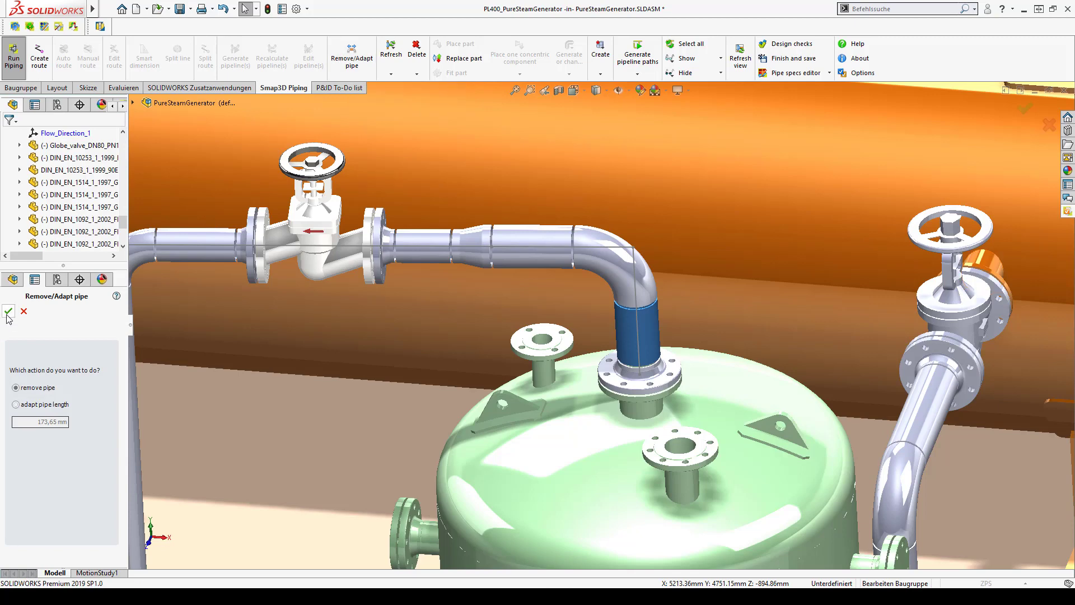
pyautogui.click(7, 315)
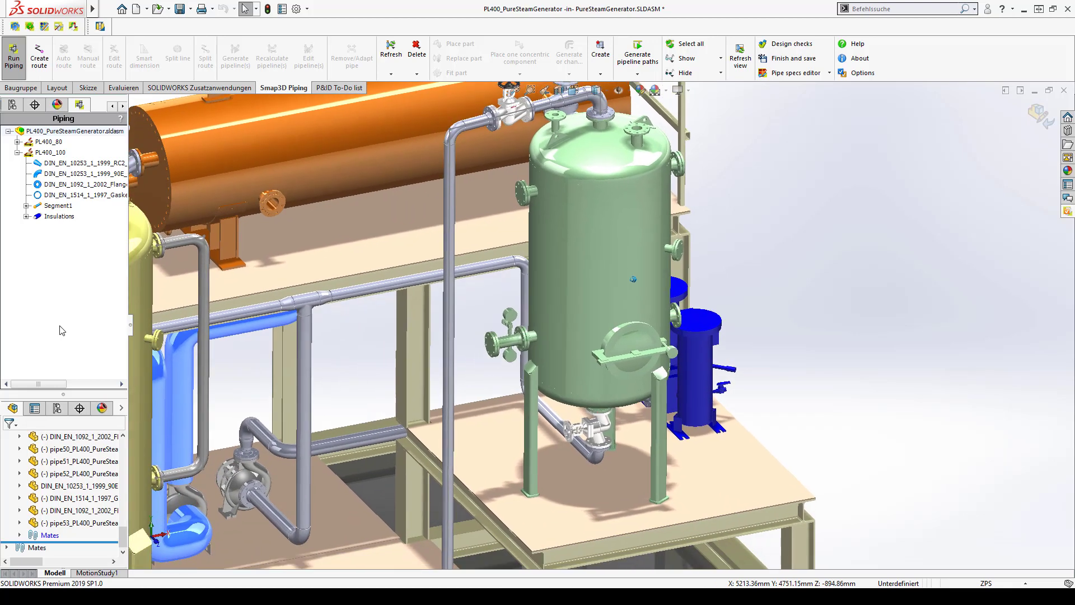
# Step: Pattern Strap_hanger_3_in hangers along PL400_80 at 1000 mm spacing
pyautogui.click(18, 152)
pyautogui.click(18, 142)
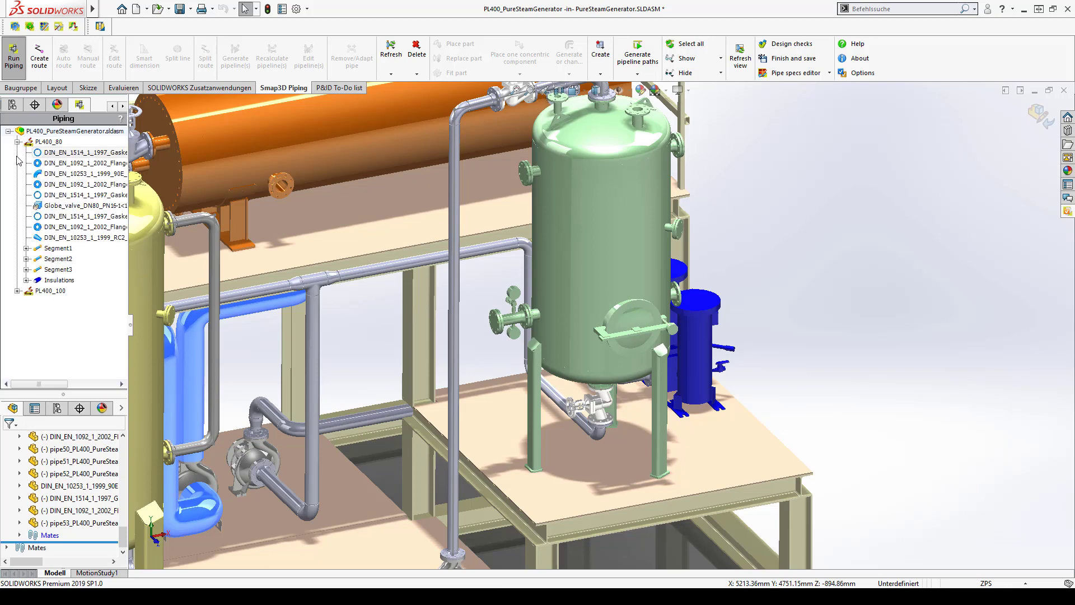
pyautogui.rightClick(37, 145)
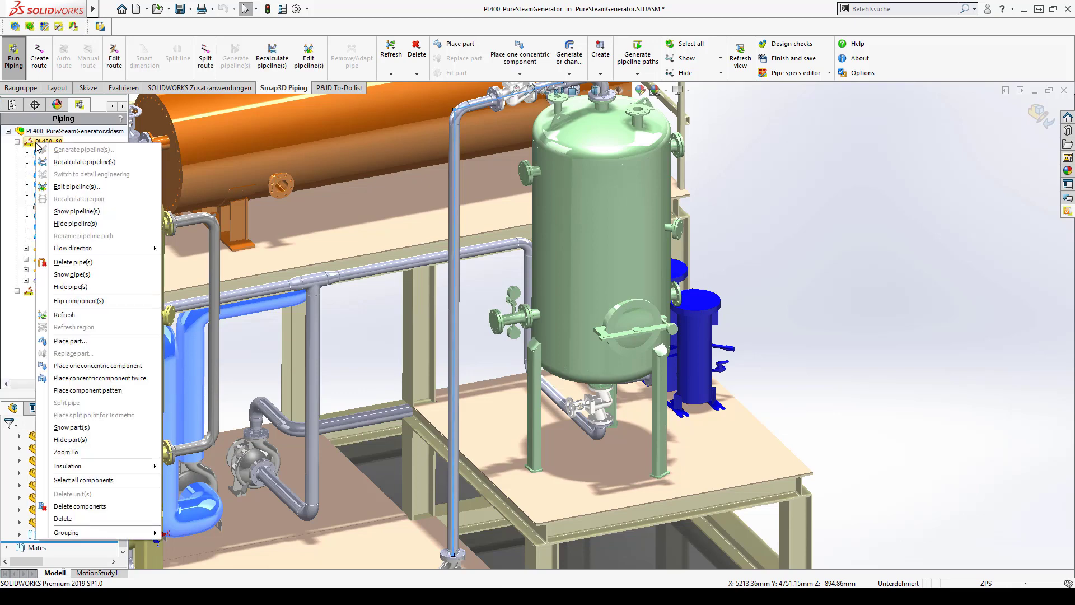
pyautogui.click(72, 392)
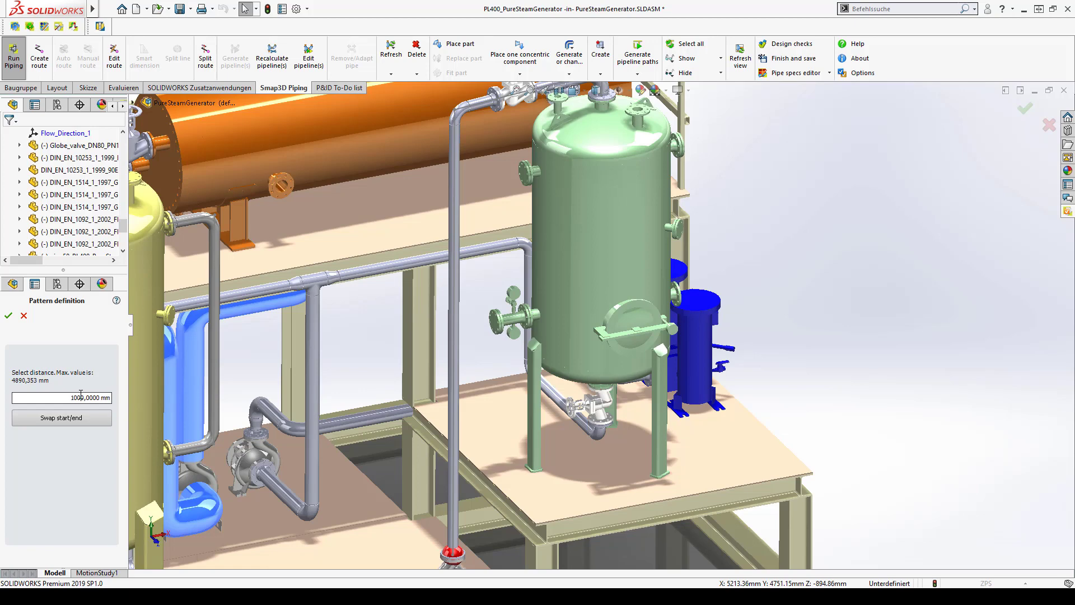
pyautogui.click(13, 318)
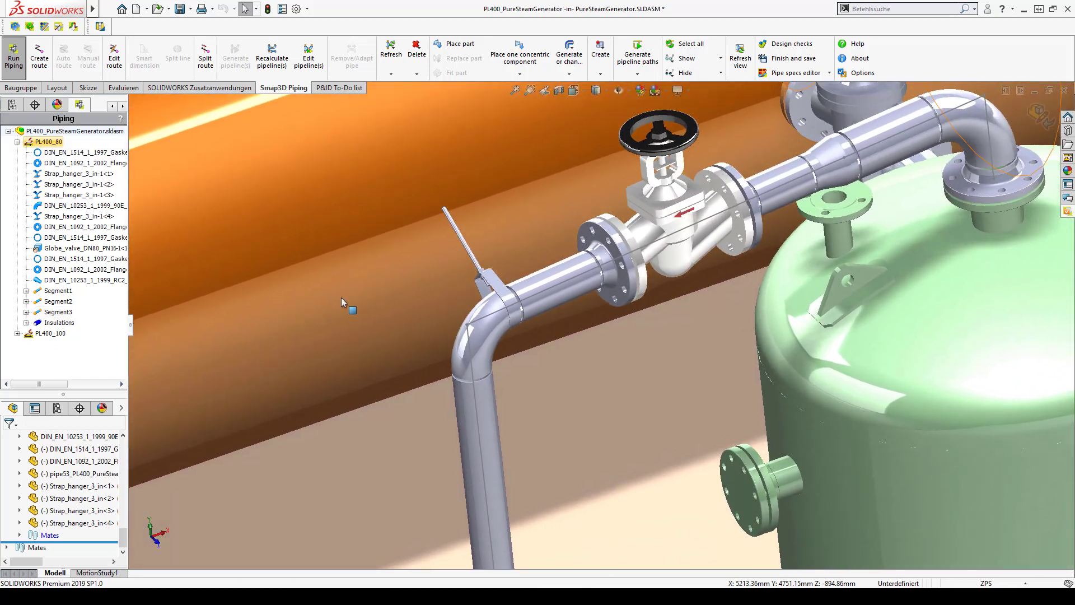
# Step: Drag Strap_hanger_3_in<4> onto PL400_80's horizontal pipe next to the globe valve
pyautogui.click(483, 275)
pyautogui.press('Tab')
pyautogui.moveTo(475, 358); pyautogui.dragTo(623, 387)
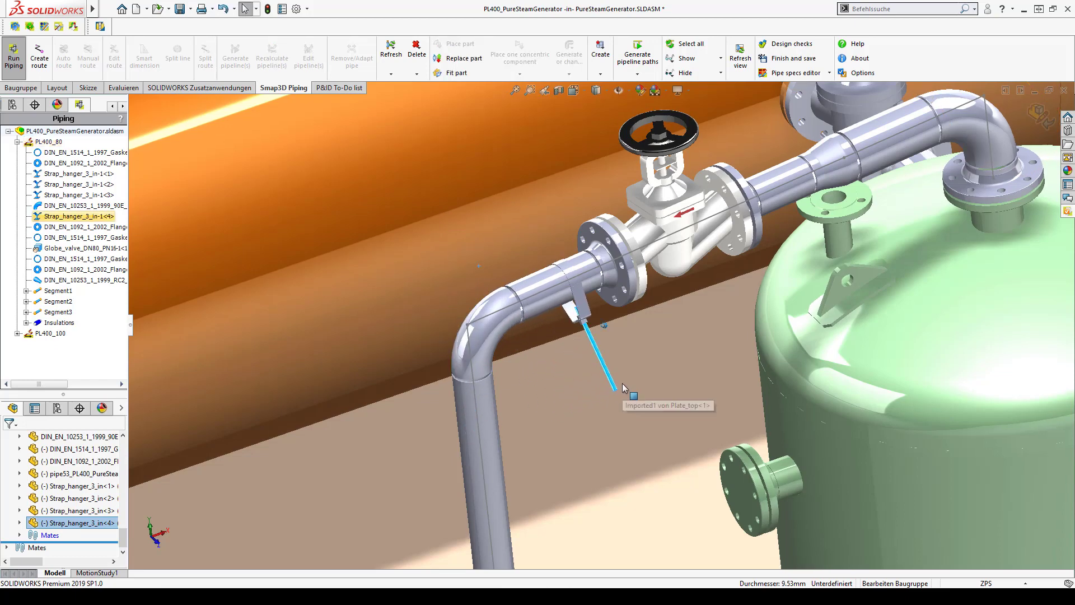
pyautogui.scroll(5, 623, 387)
pyautogui.scroll(3, 523, 355)
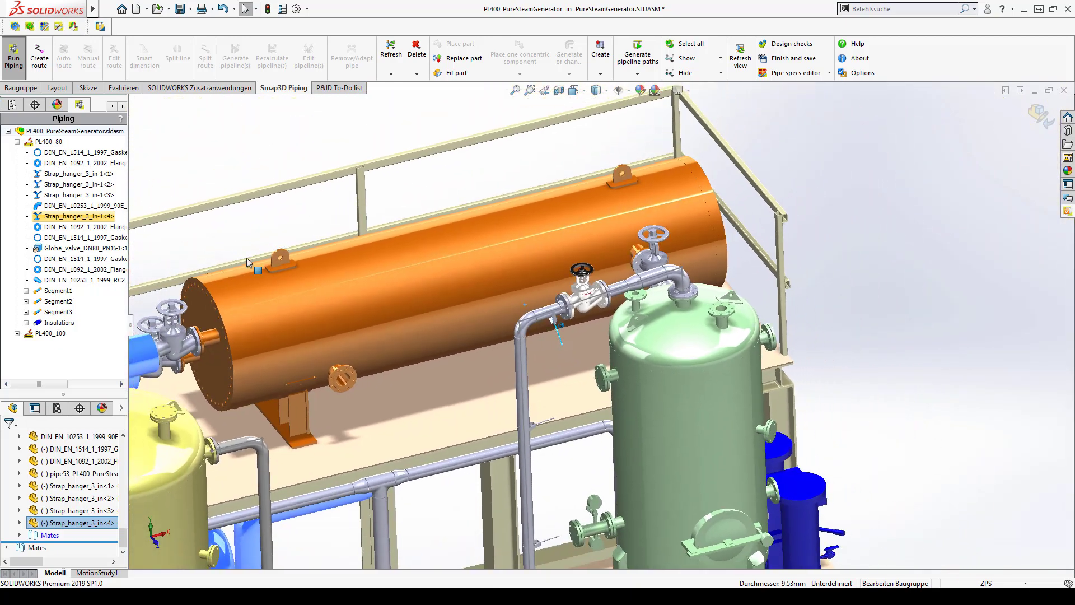
pyautogui.click(16, 142)
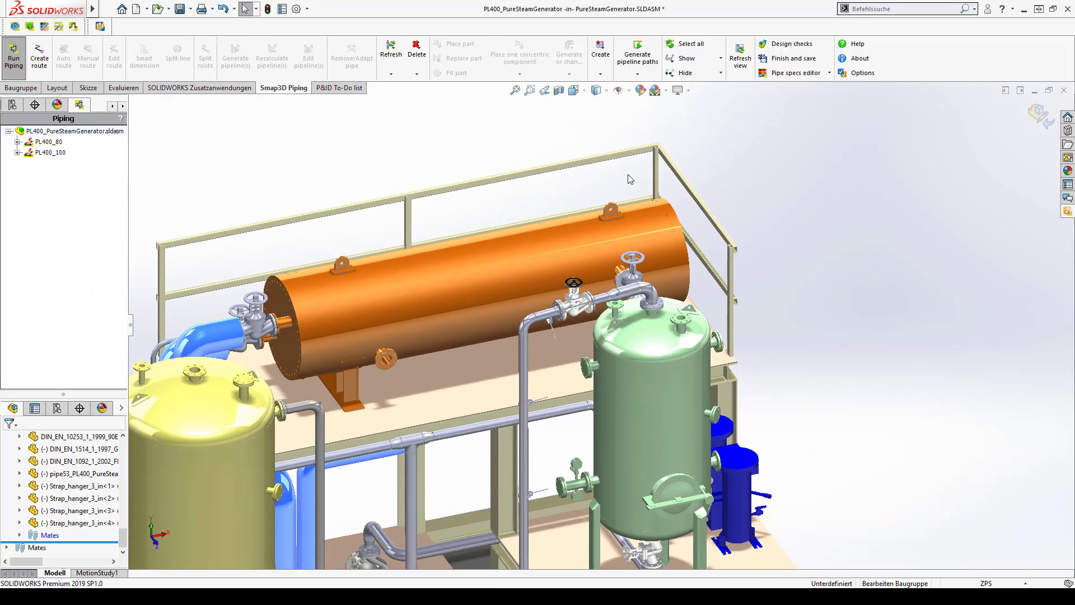
# Step: Review the P&ID component list, then exit pipeline editing back to PureSteamGenerator.SLDASM
pyautogui.click(1068, 213)
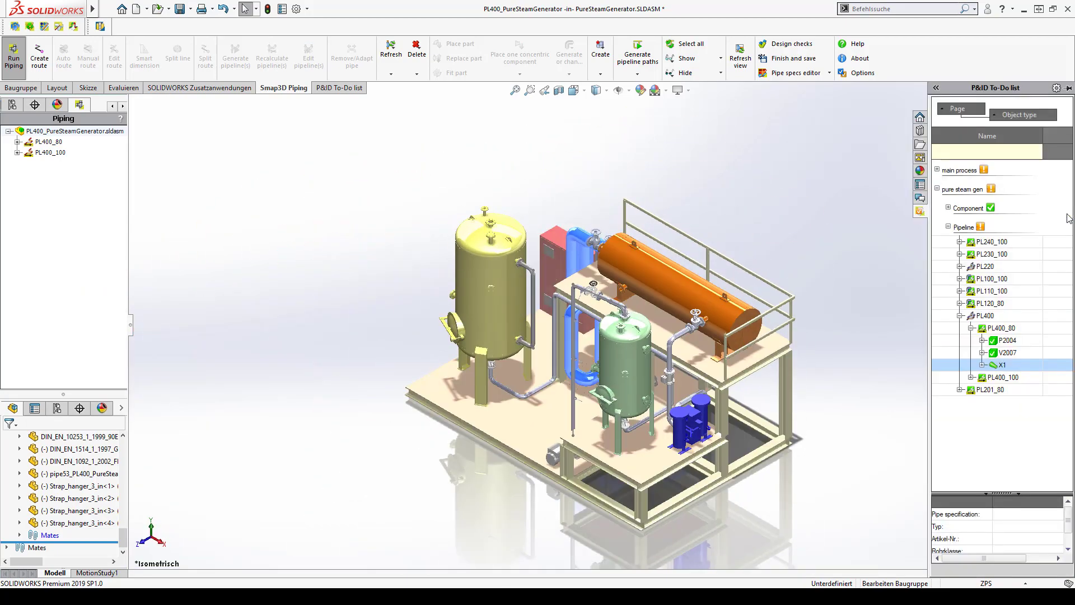
pyautogui.click(948, 227)
pyautogui.click(948, 208)
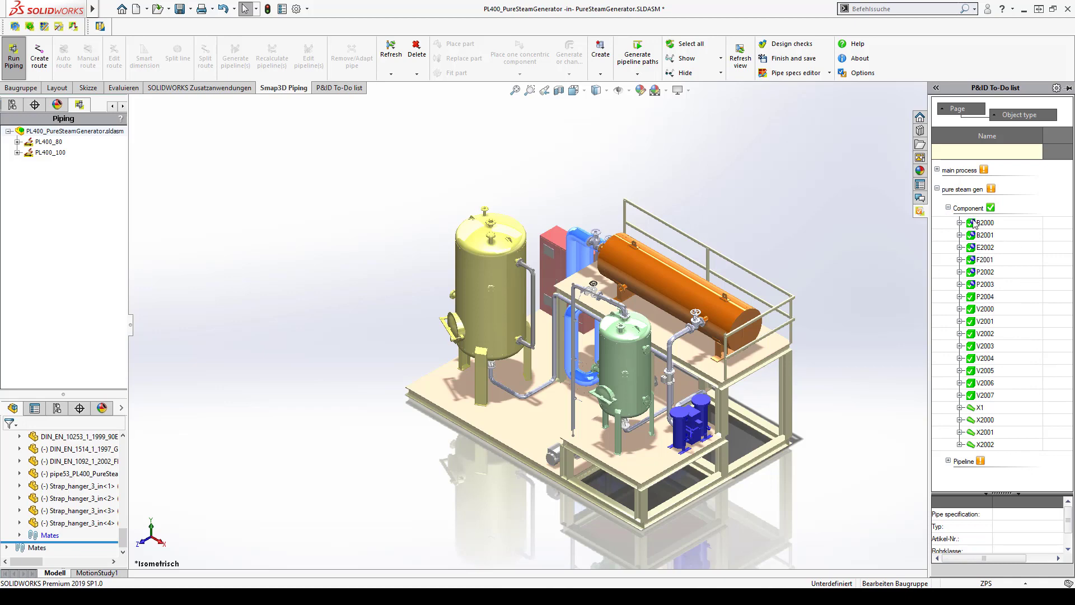
pyautogui.click(892, 252)
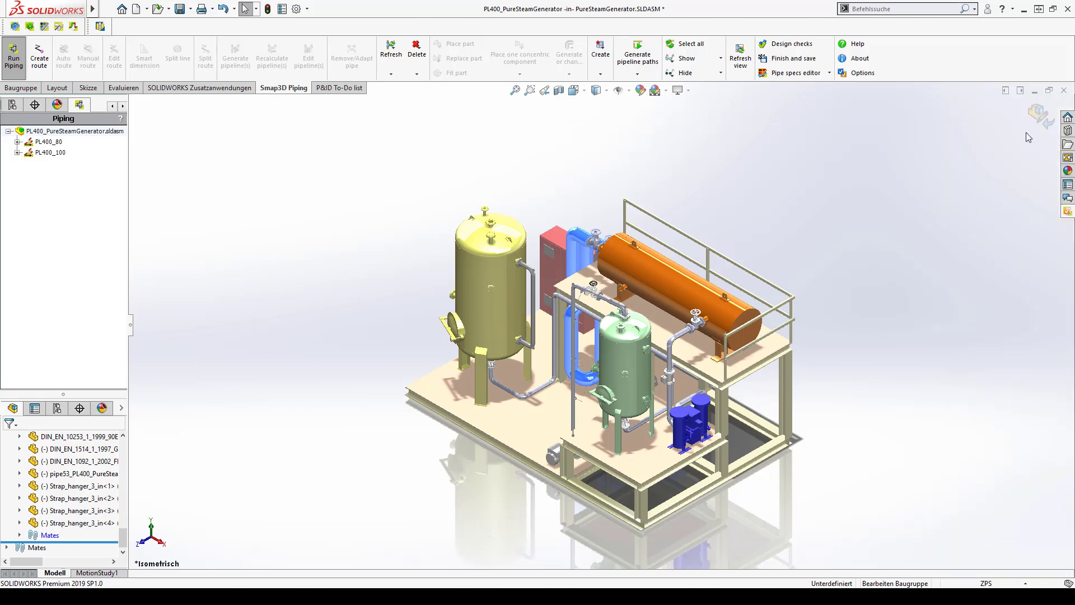
pyautogui.click(1043, 119)
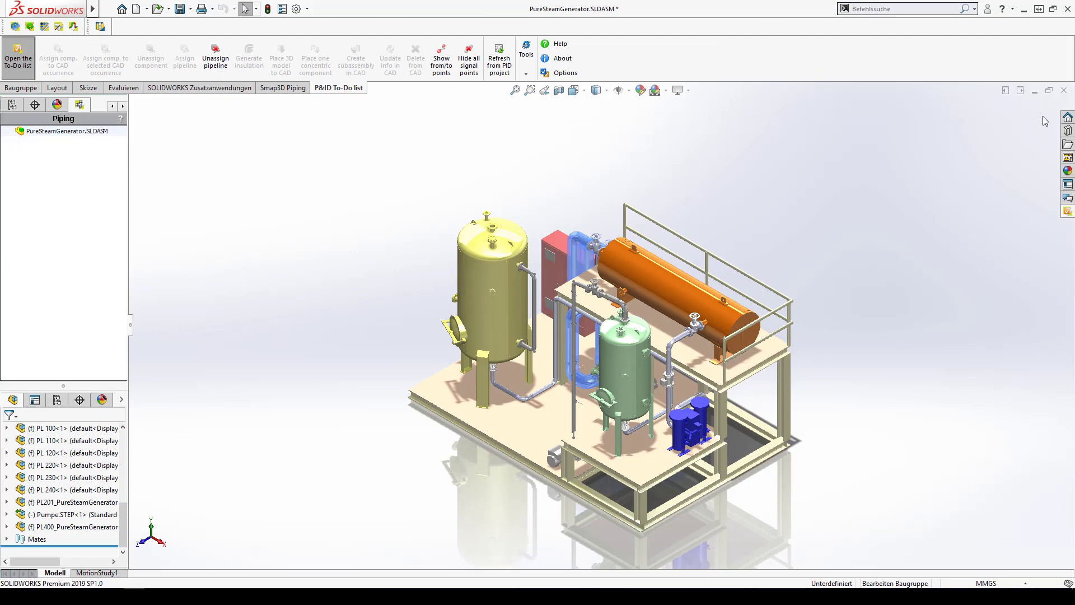
# Step: Simulate the pipe bends and open PL201's passing Tube 88.9 x 3.2 result in TUBOTRON
pyautogui.click(73, 26)
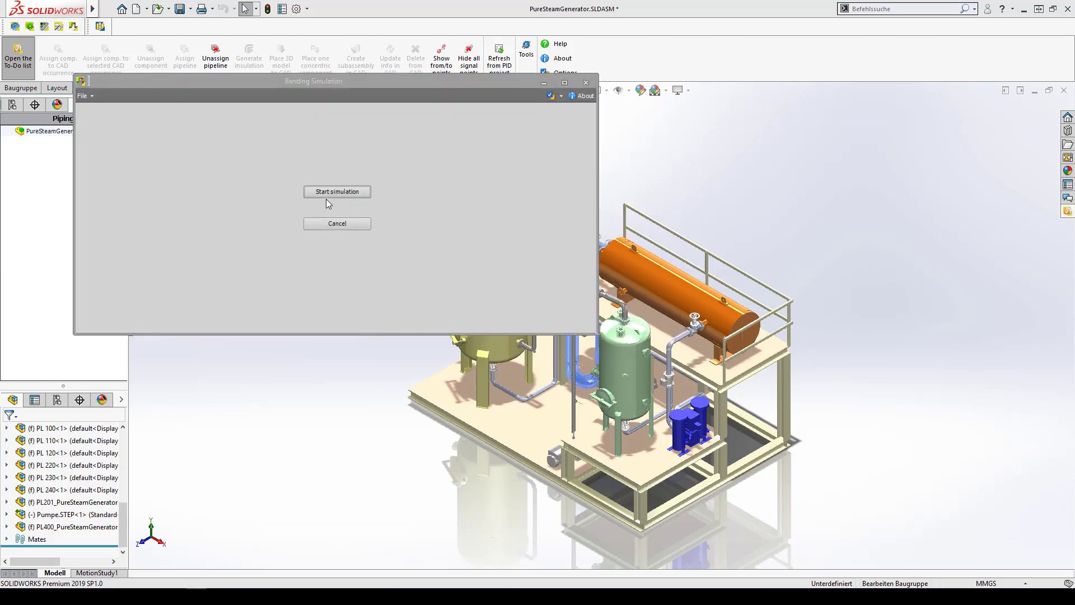
pyautogui.click(326, 193)
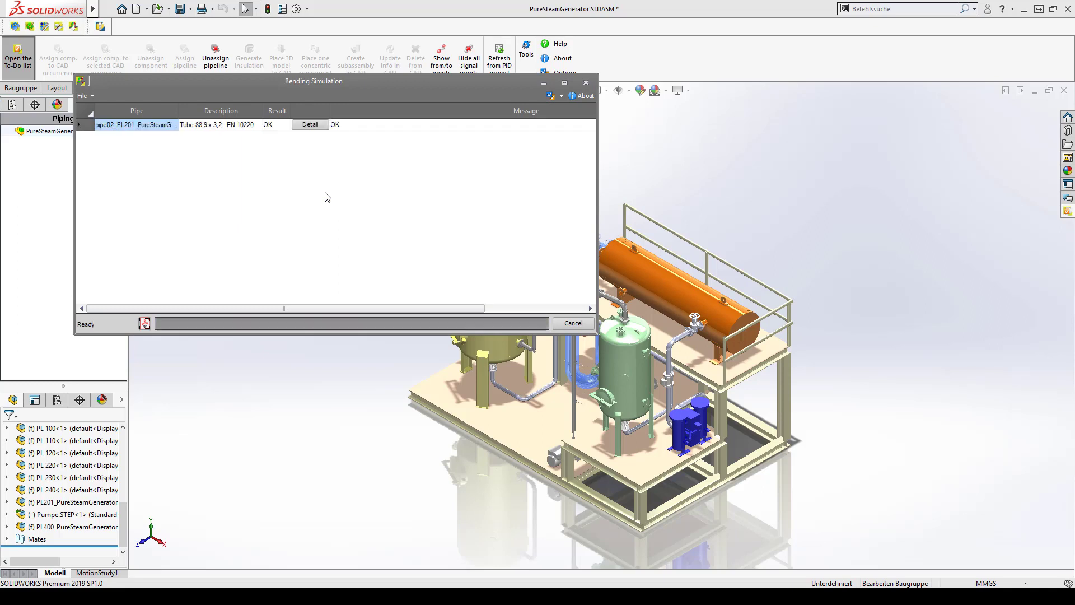
pyautogui.click(309, 124)
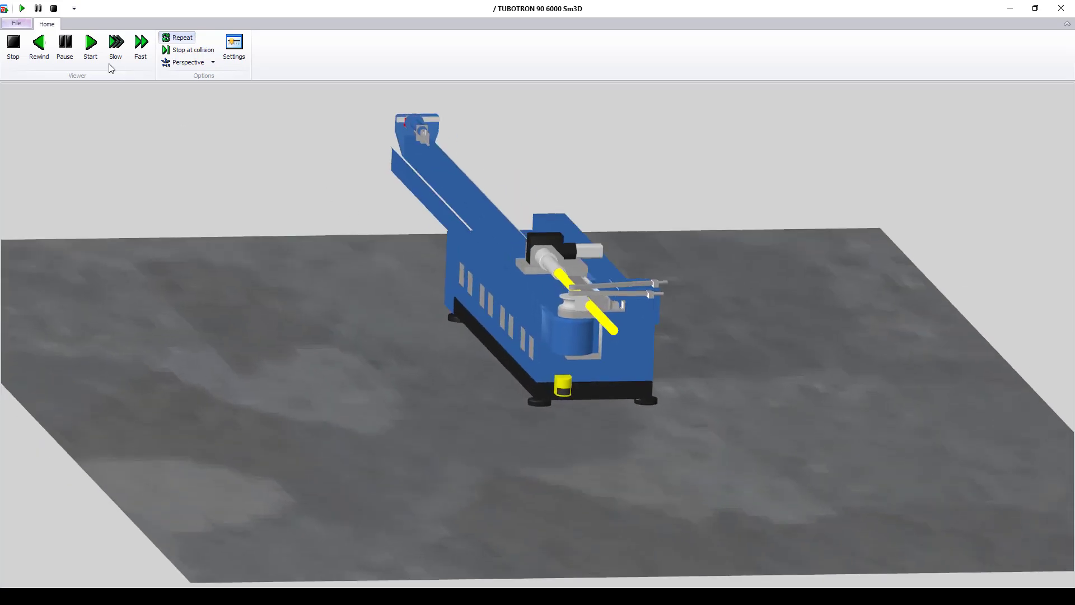
# Step: Play PL201's tube bending animation on the TUBOTRON 90 6000 machine, then close the viewer
pyautogui.click(93, 49)
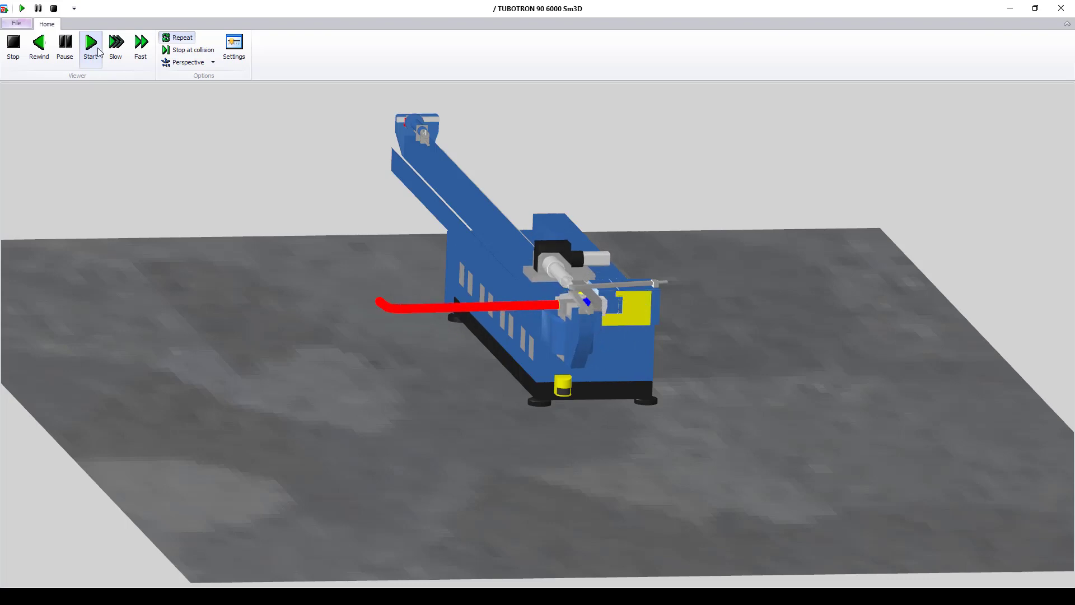
pyautogui.click(1061, 8)
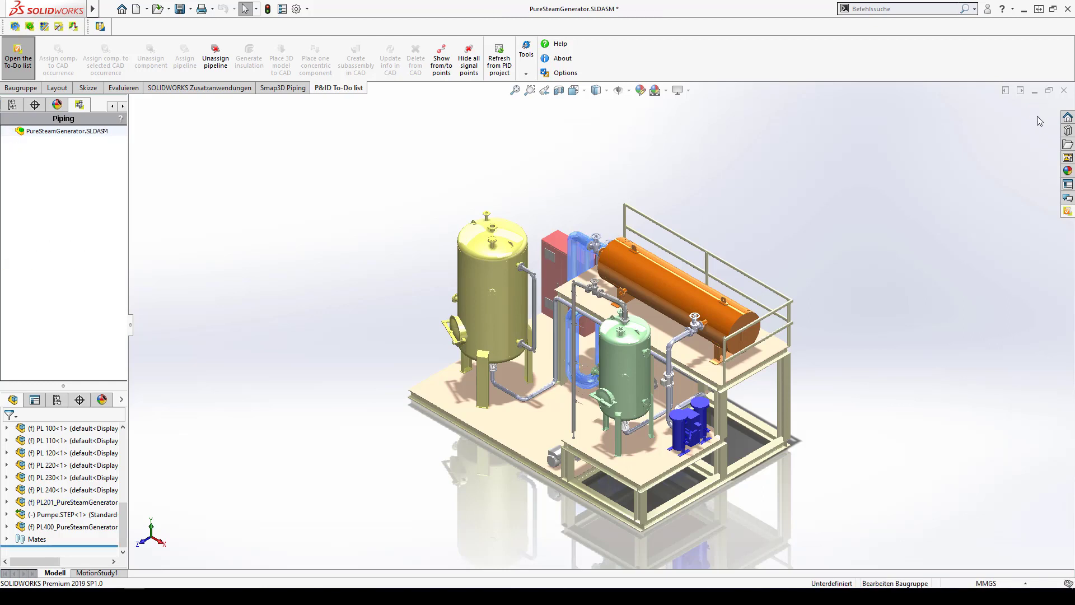
# Step: Edit the PL400 pipeline assembly in context
pyautogui.click(62, 526)
pyautogui.rightClick(62, 526)
pyautogui.click(121, 178)
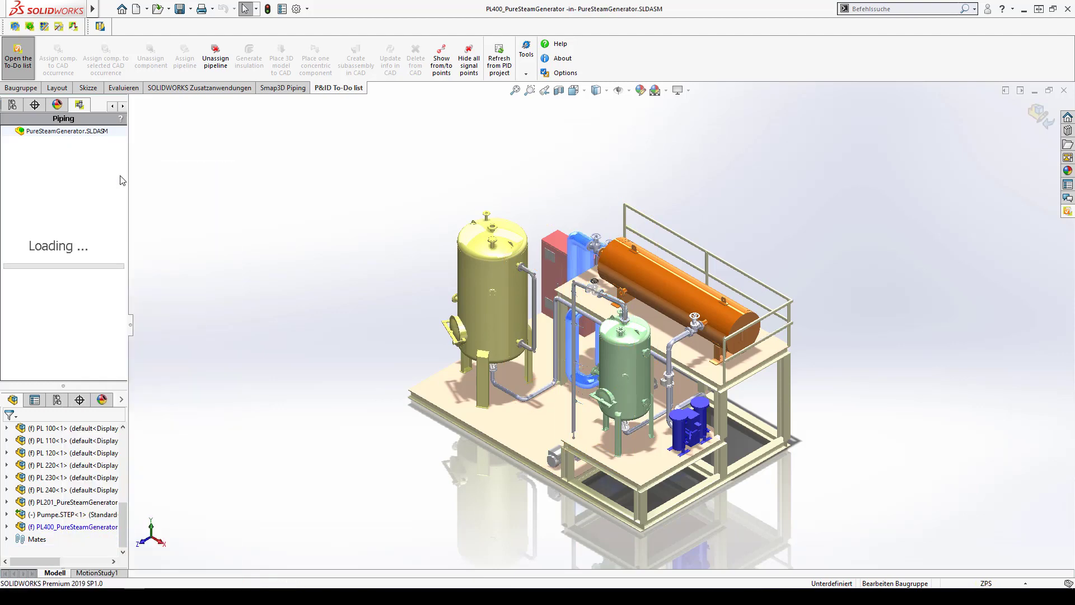
# Step: Generate the Final-Basic Smap3D isometric of PL400 and open Final-Basic_PL400_80.DXF in eDrawings
pyautogui.click(14, 26)
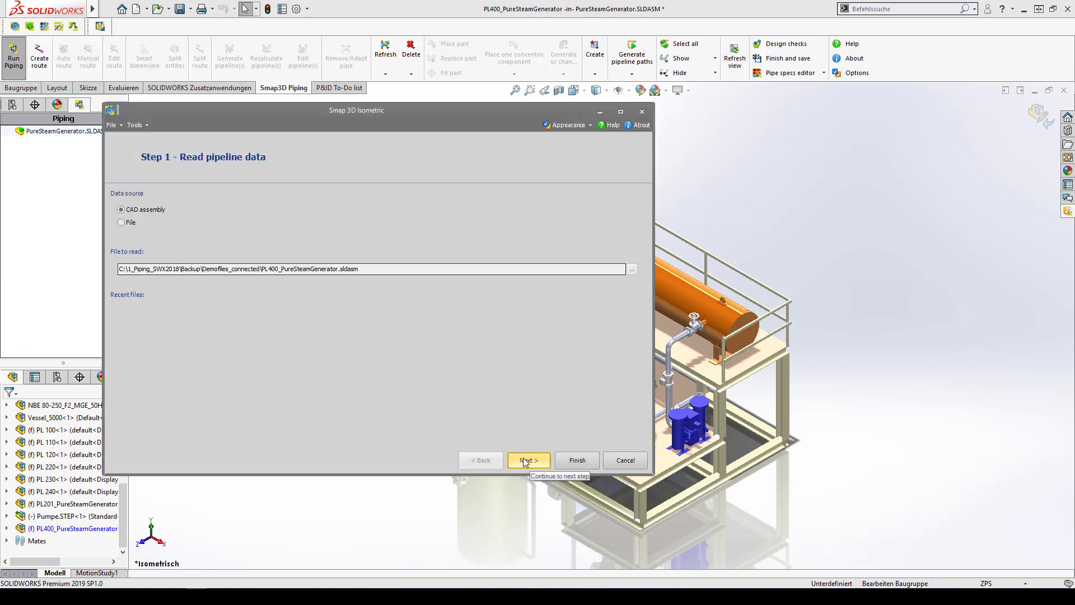
pyautogui.click(560, 467)
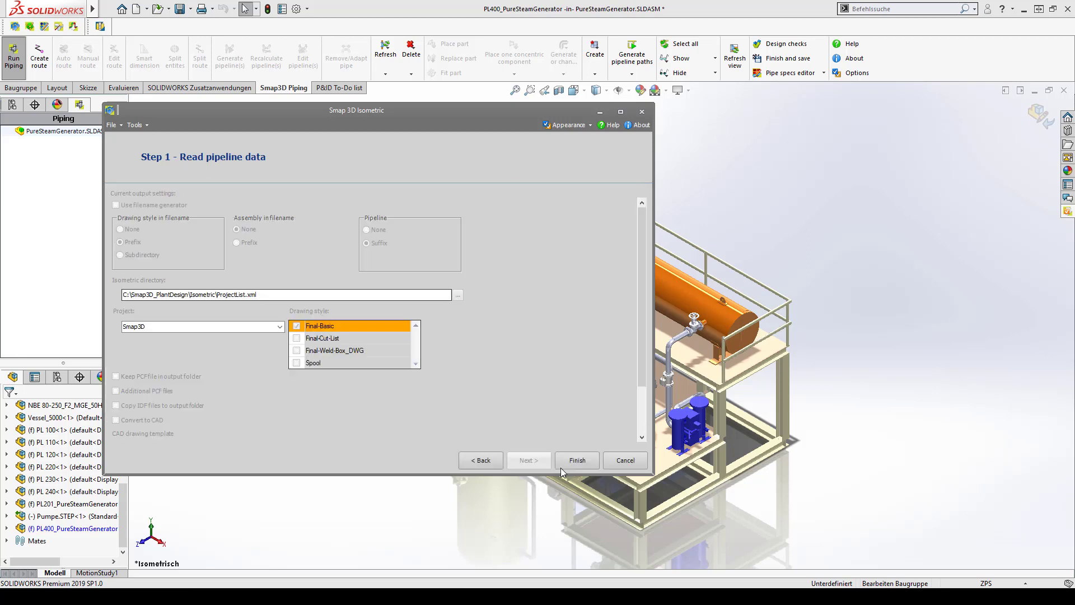
pyautogui.click(560, 468)
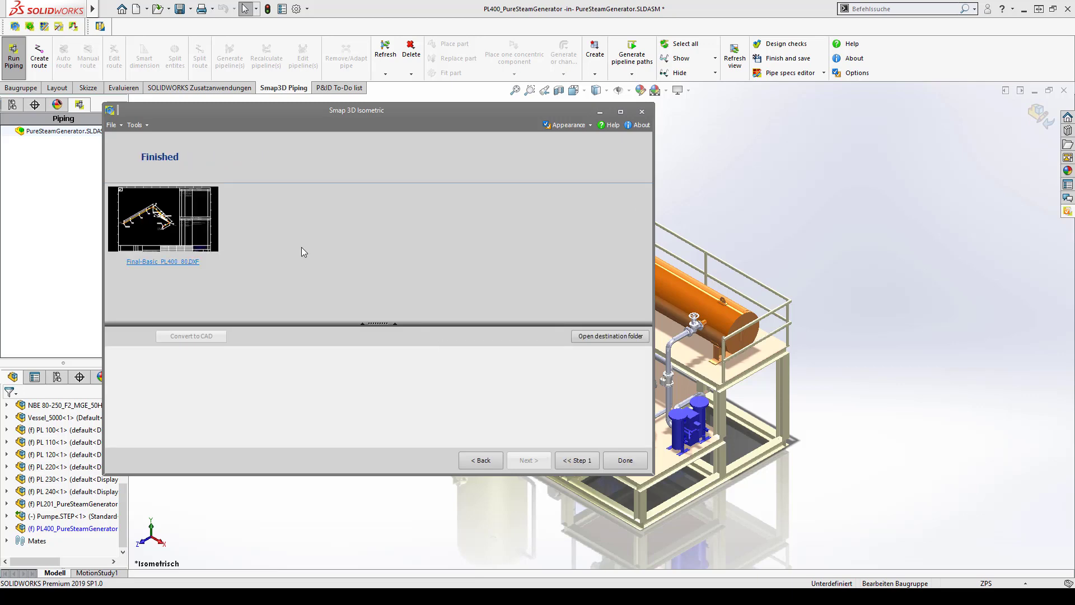
pyautogui.click(179, 263)
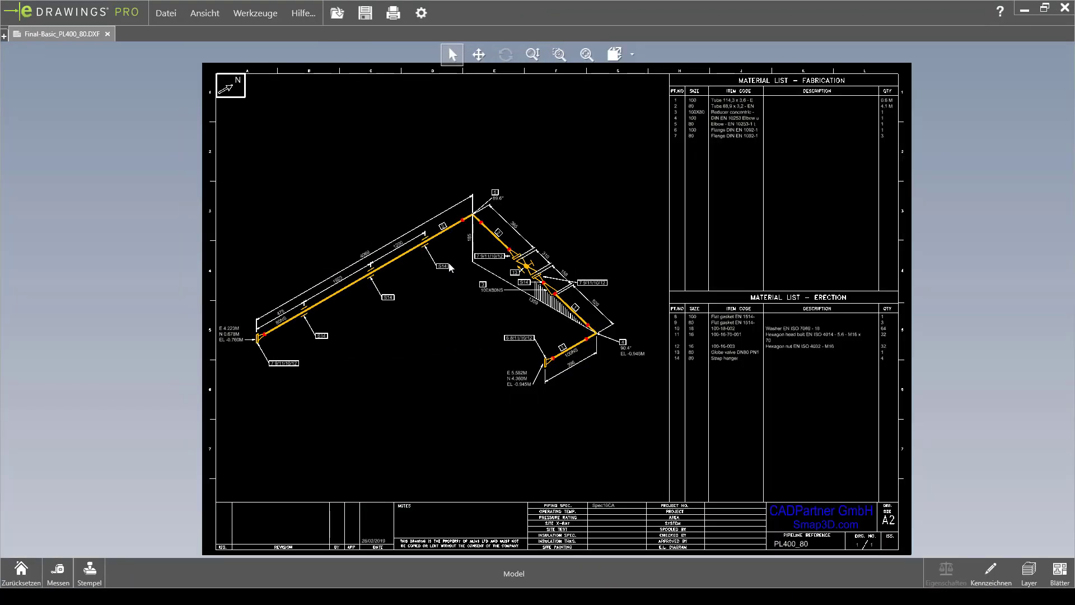